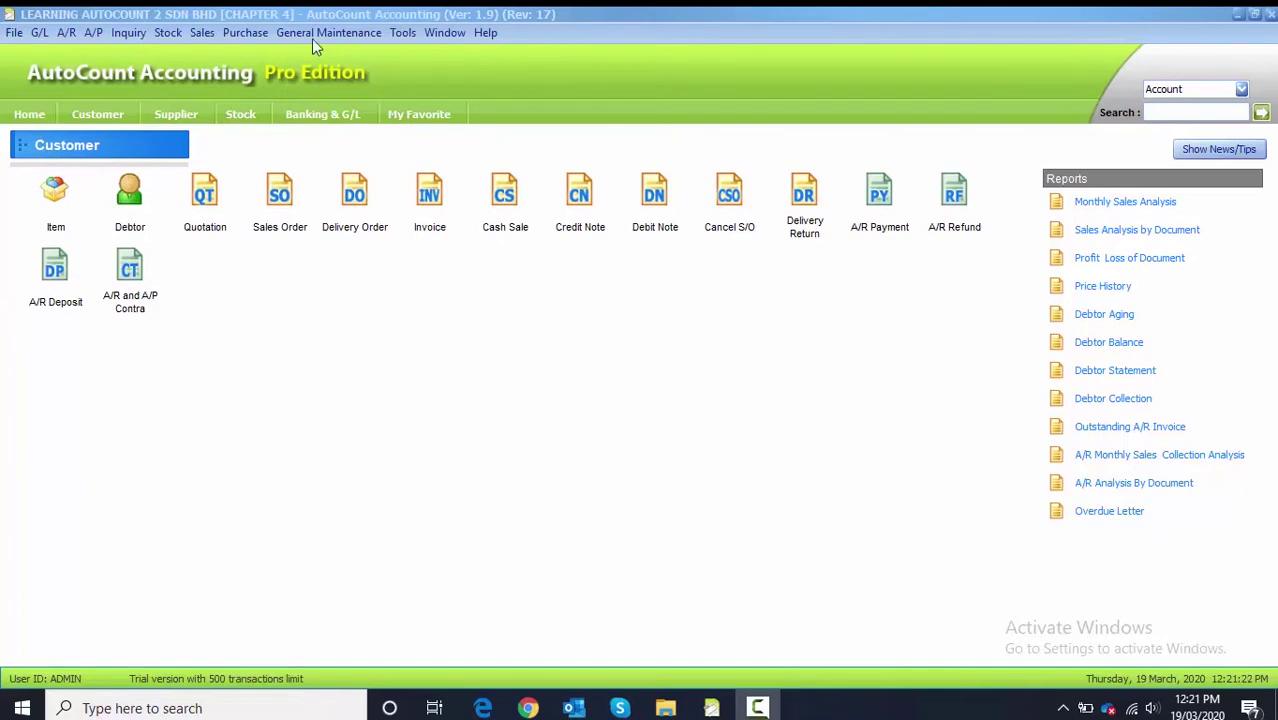
Create a new request quotation for creditor SUPPLIER A and date it 05/05/2020
click(246, 33)
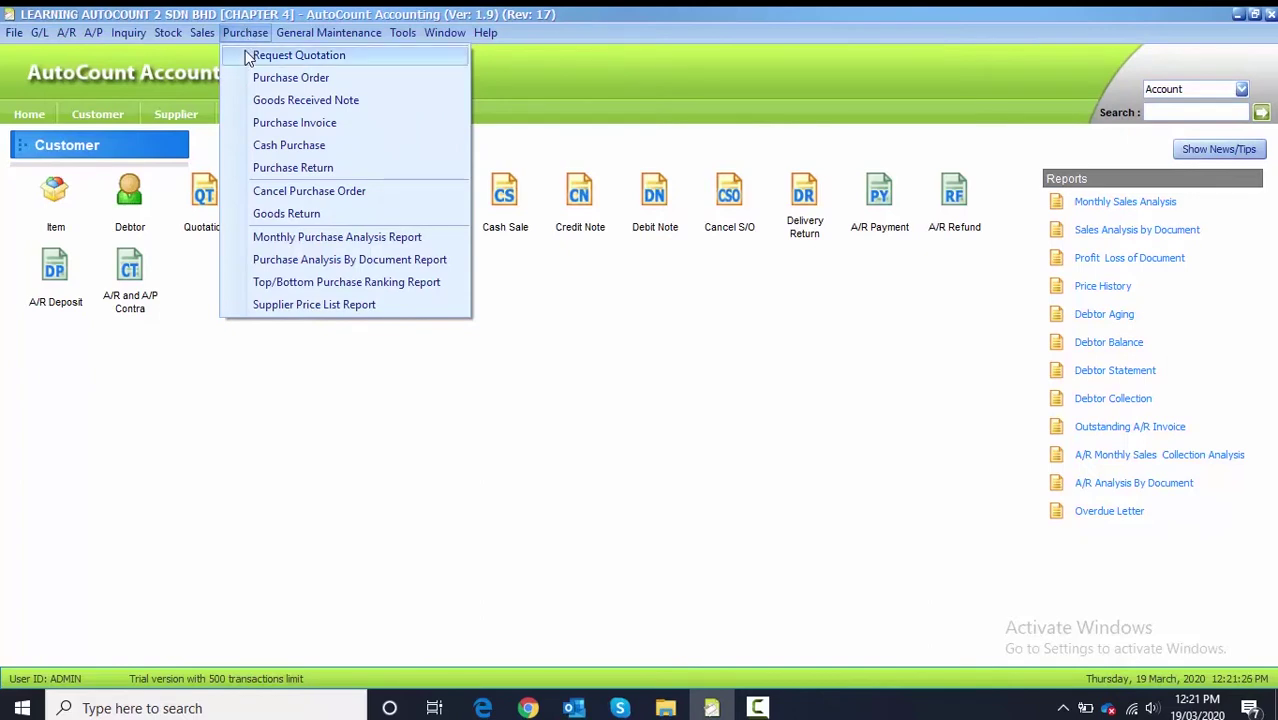
click(249, 58)
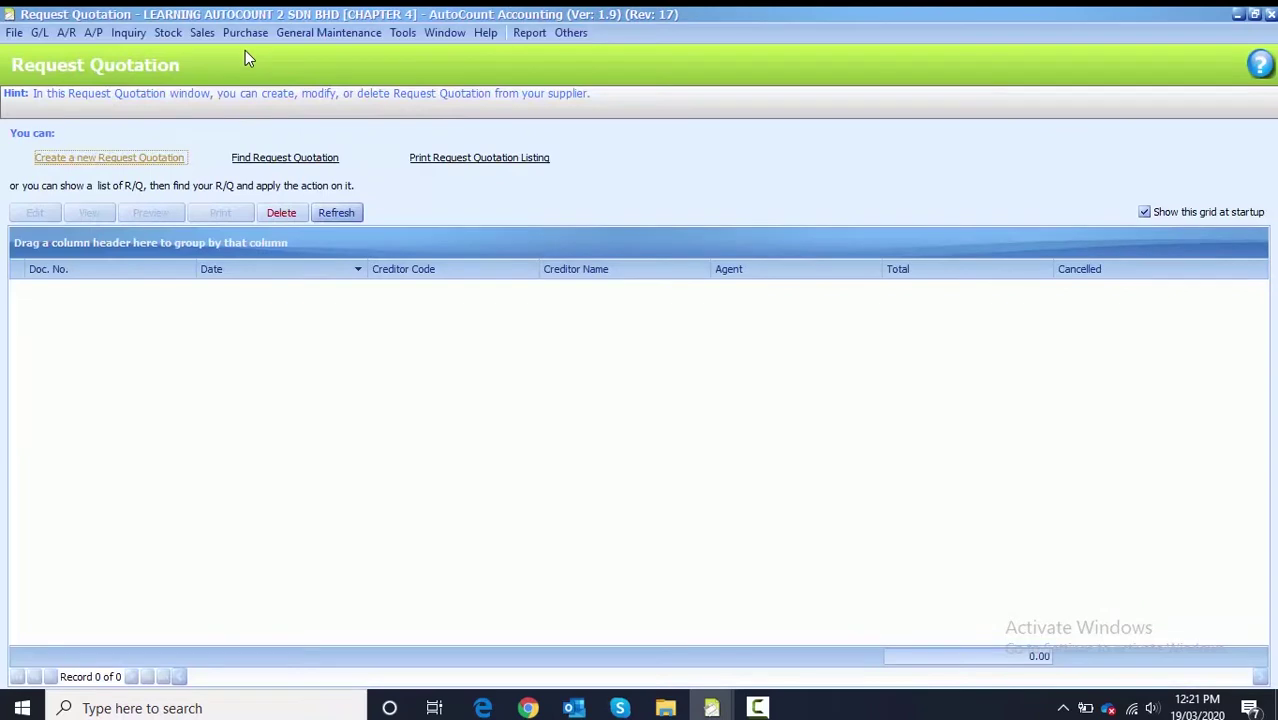
click(150, 159)
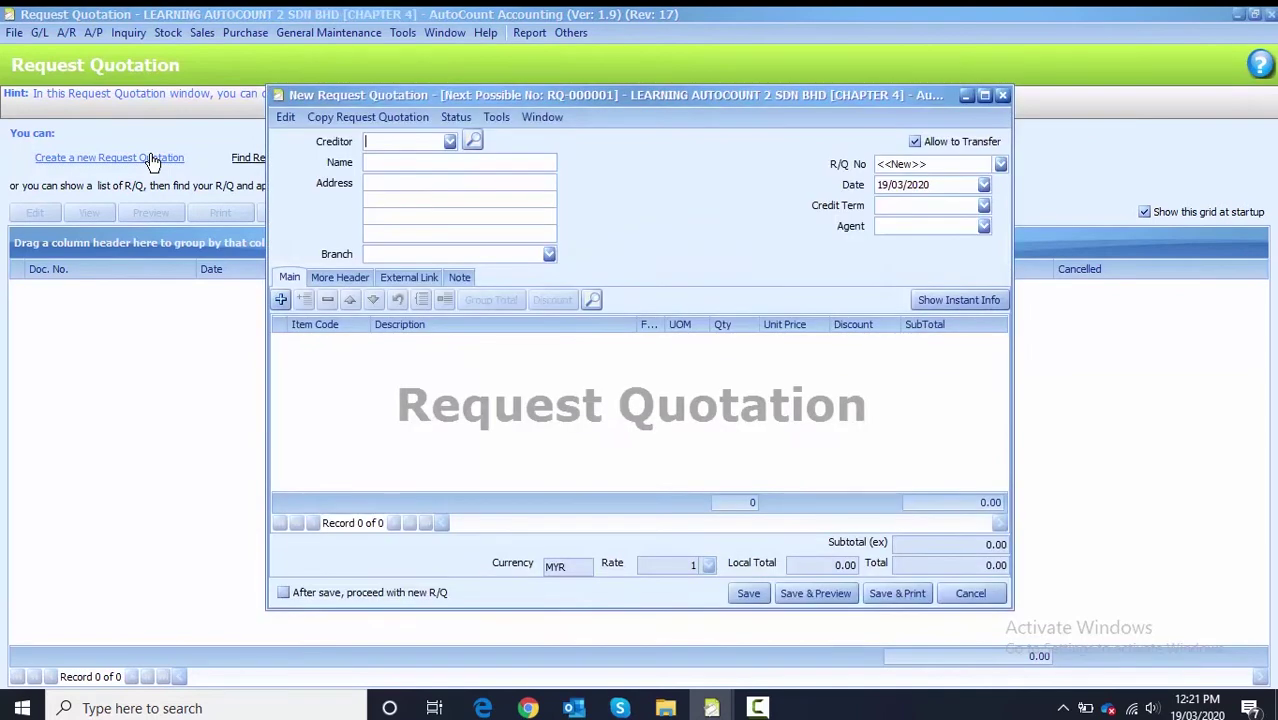
click(449, 143)
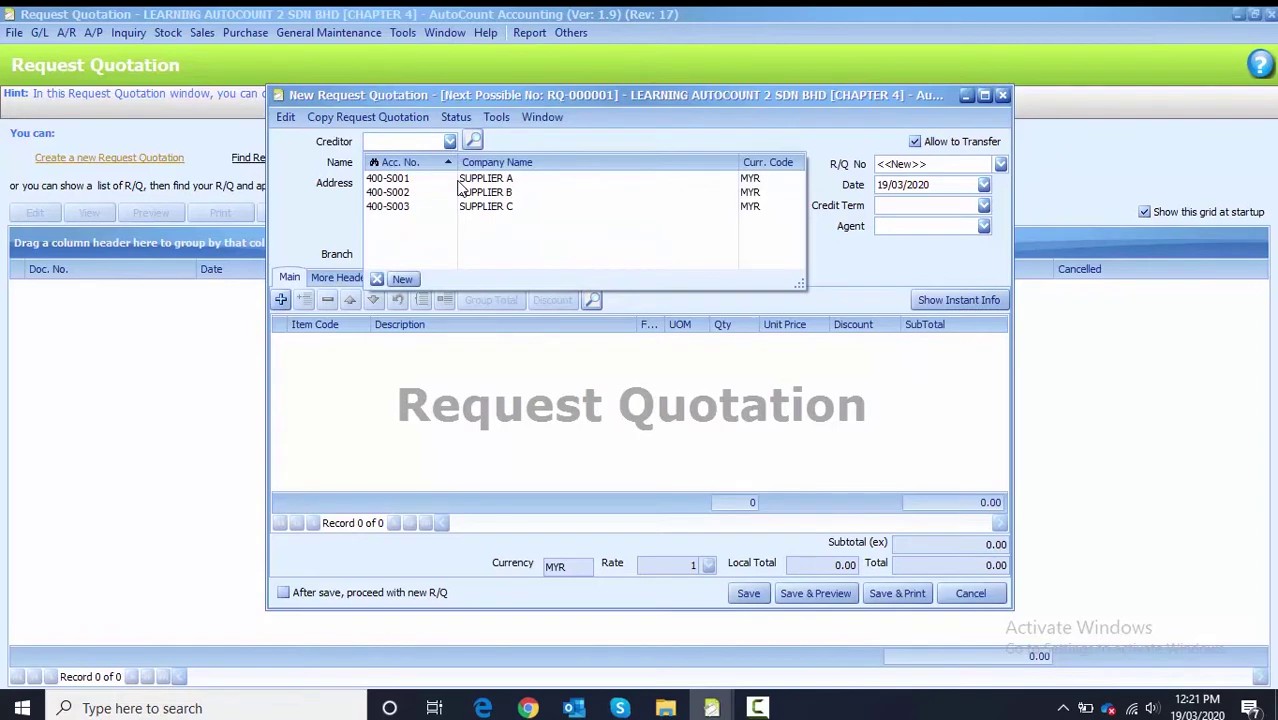
click(459, 181)
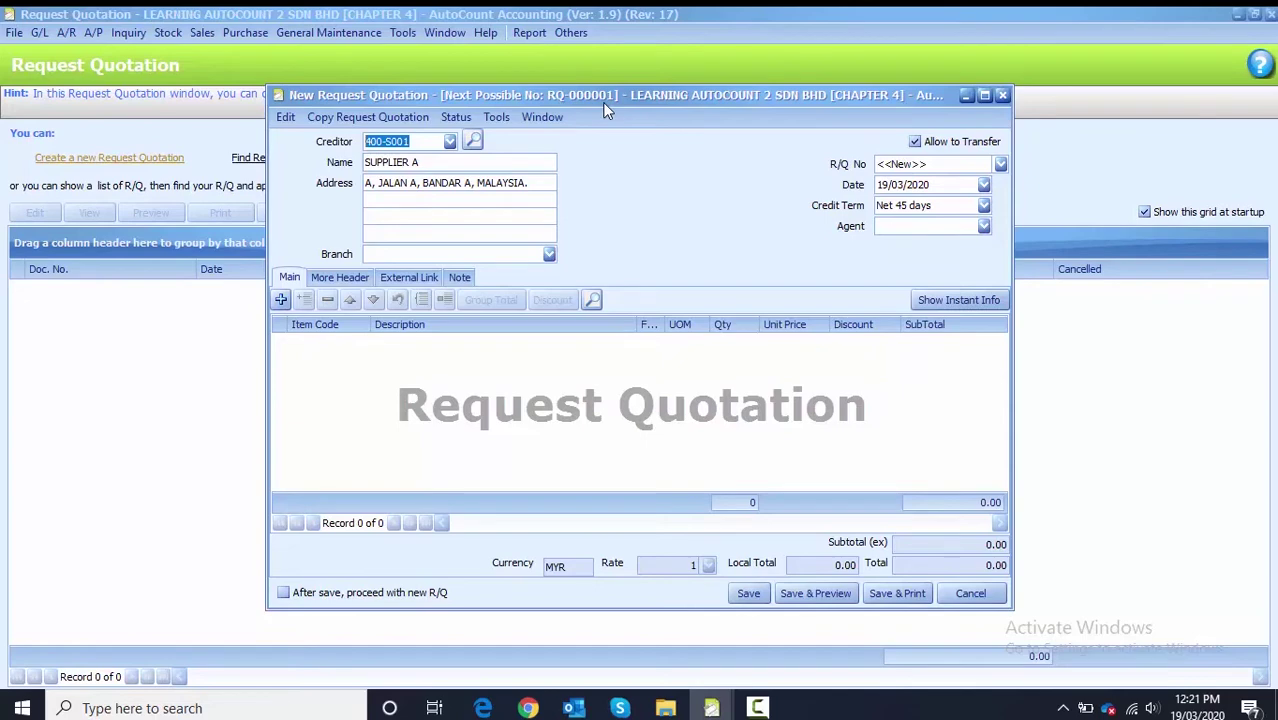
click(886, 186)
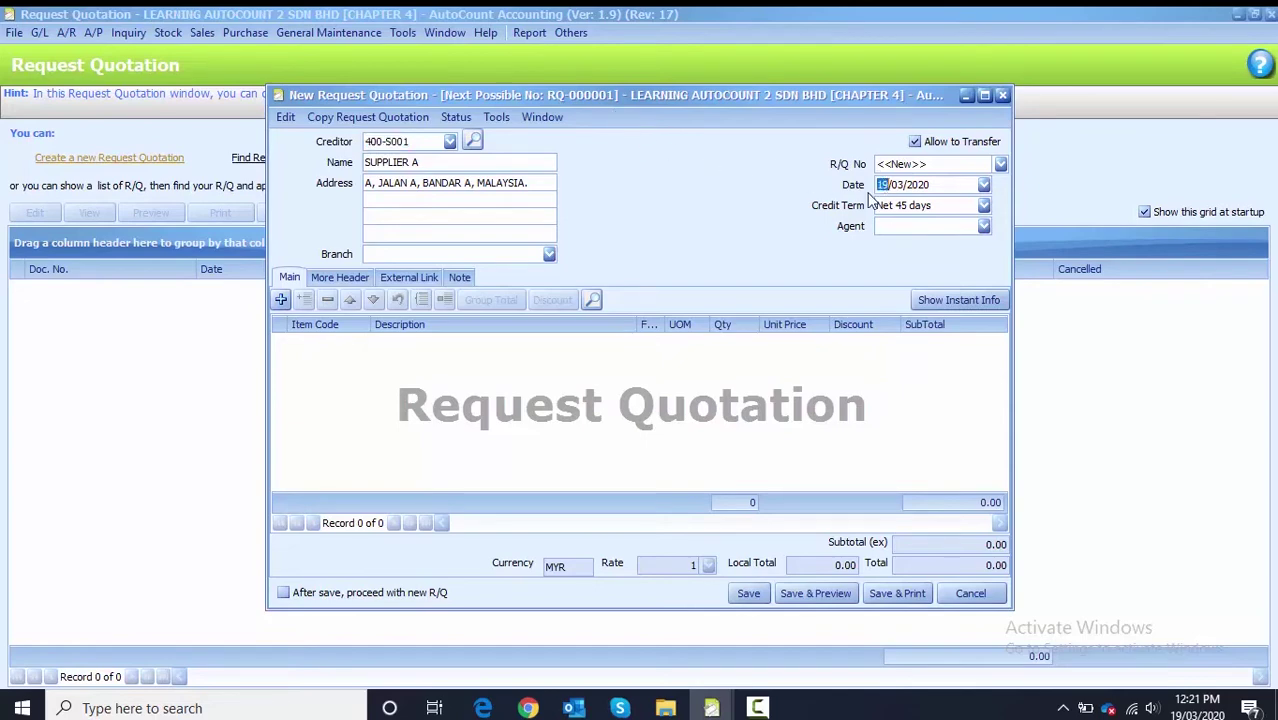
text(0505)
Add item ACL-001 (ACCESSORY MTOROLA 1) to the request quotation with a quantity of 200
click(281, 300)
click(363, 342)
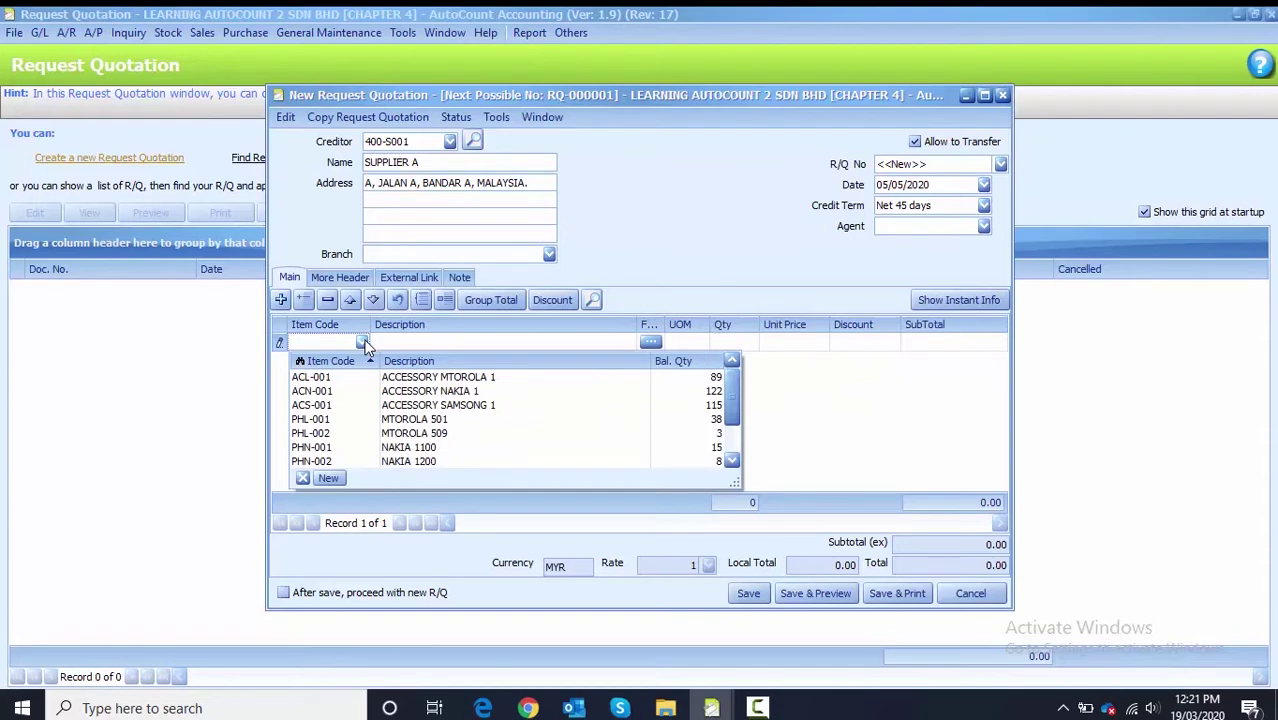
click(352, 378)
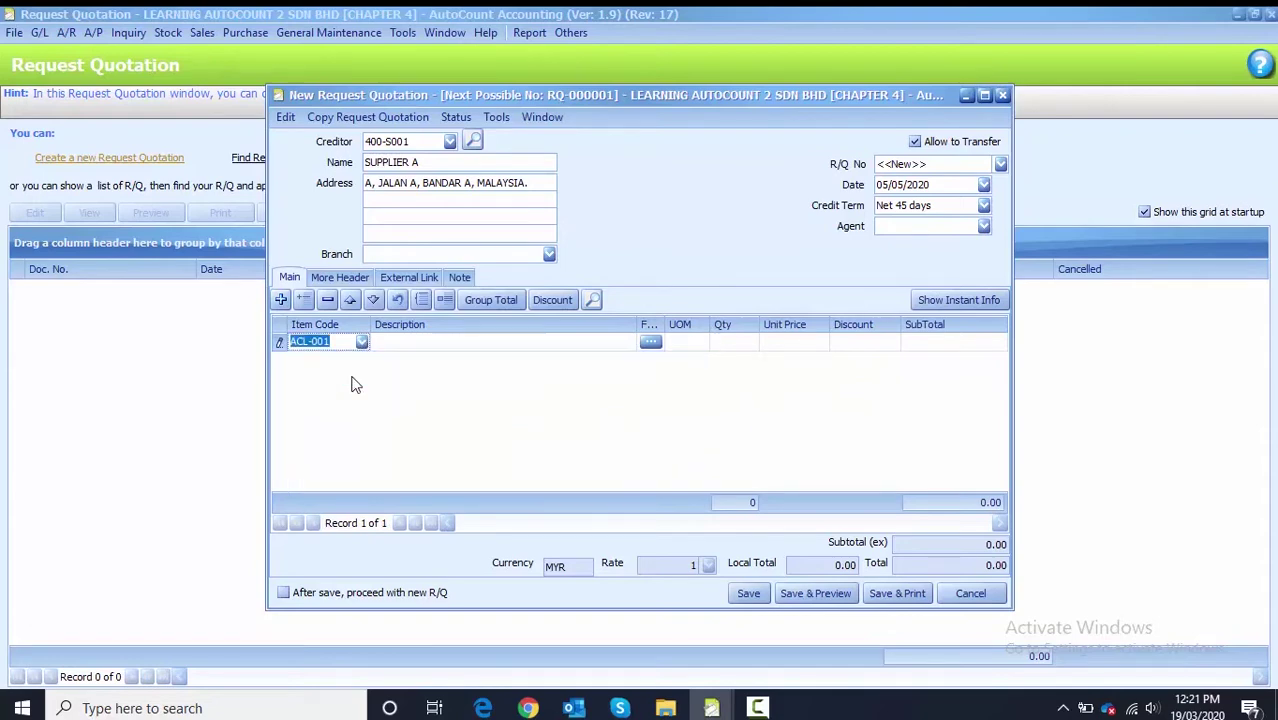
click(742, 342)
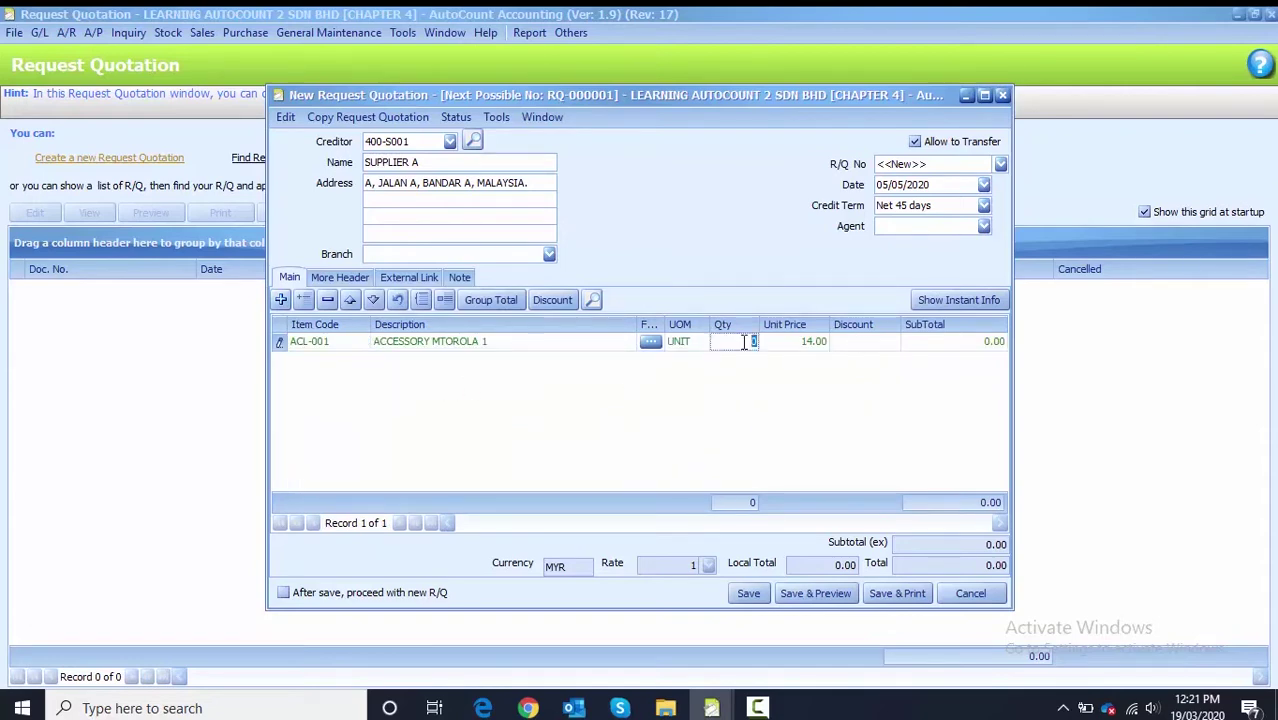
text(200)
key(Return)
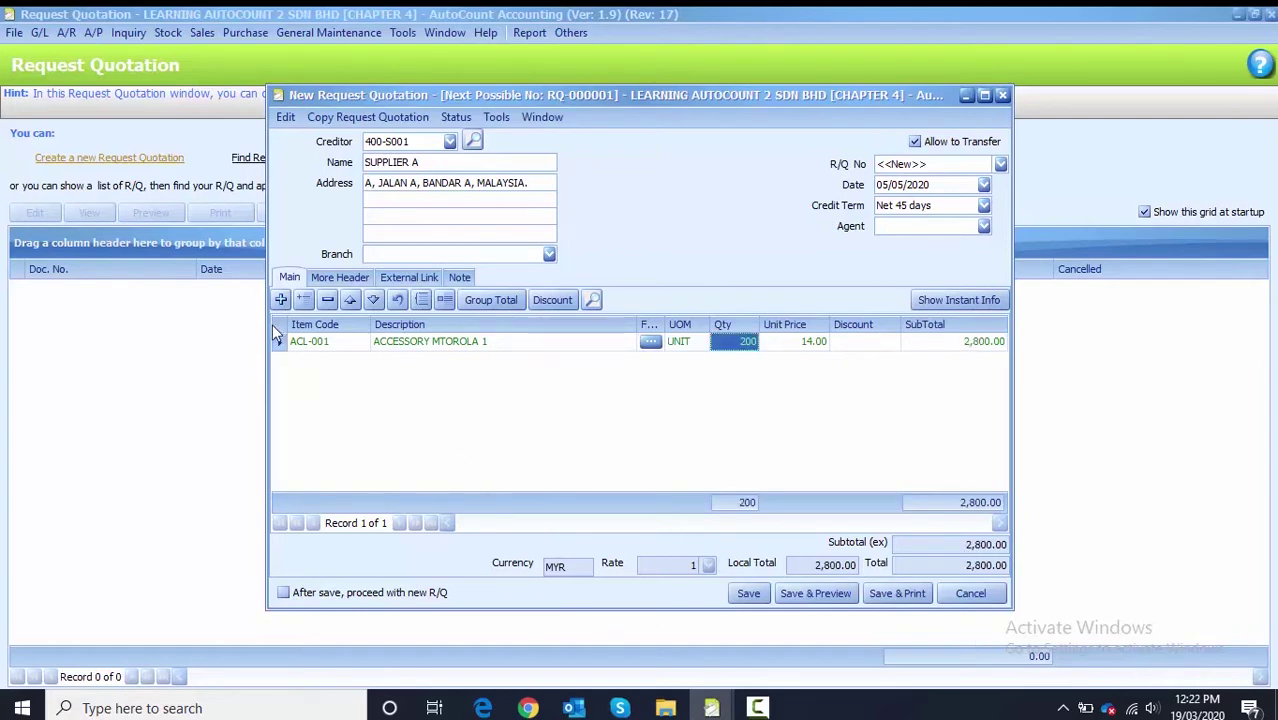
Add item PHL-001 (MTOROLA 501) as the second line with a quantity of 100
click(281, 301)
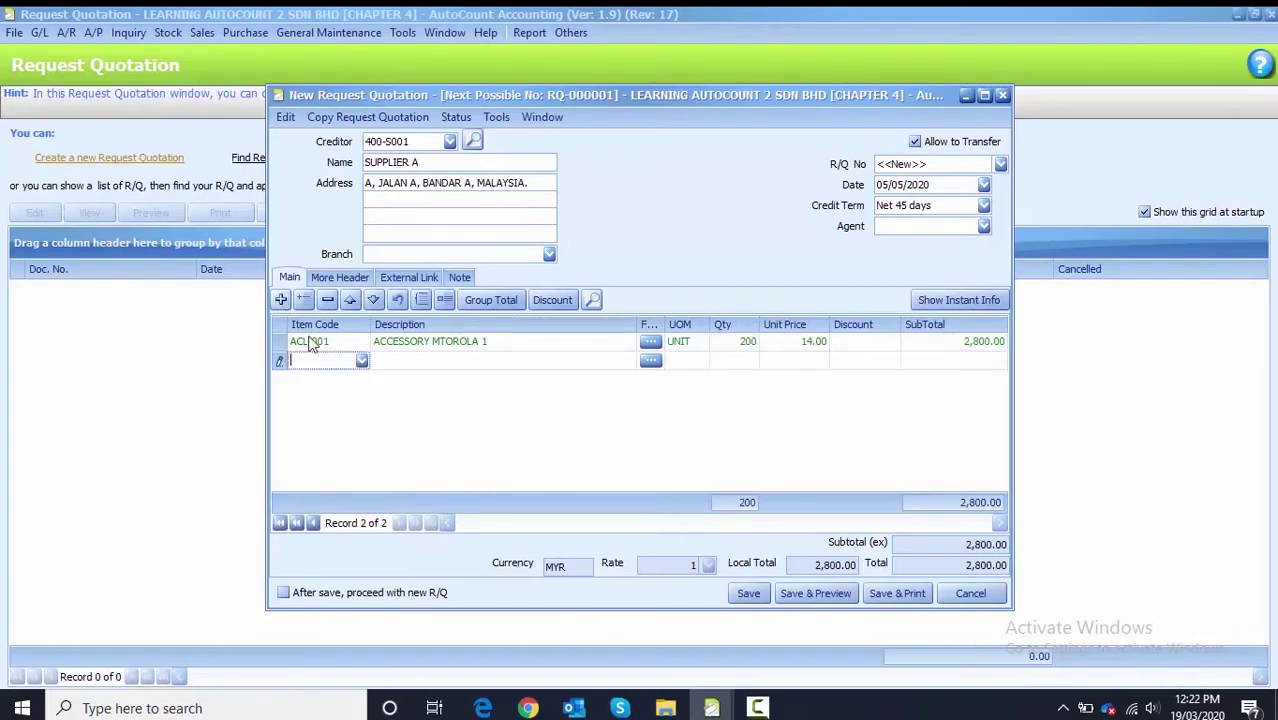
click(361, 361)
click(318, 440)
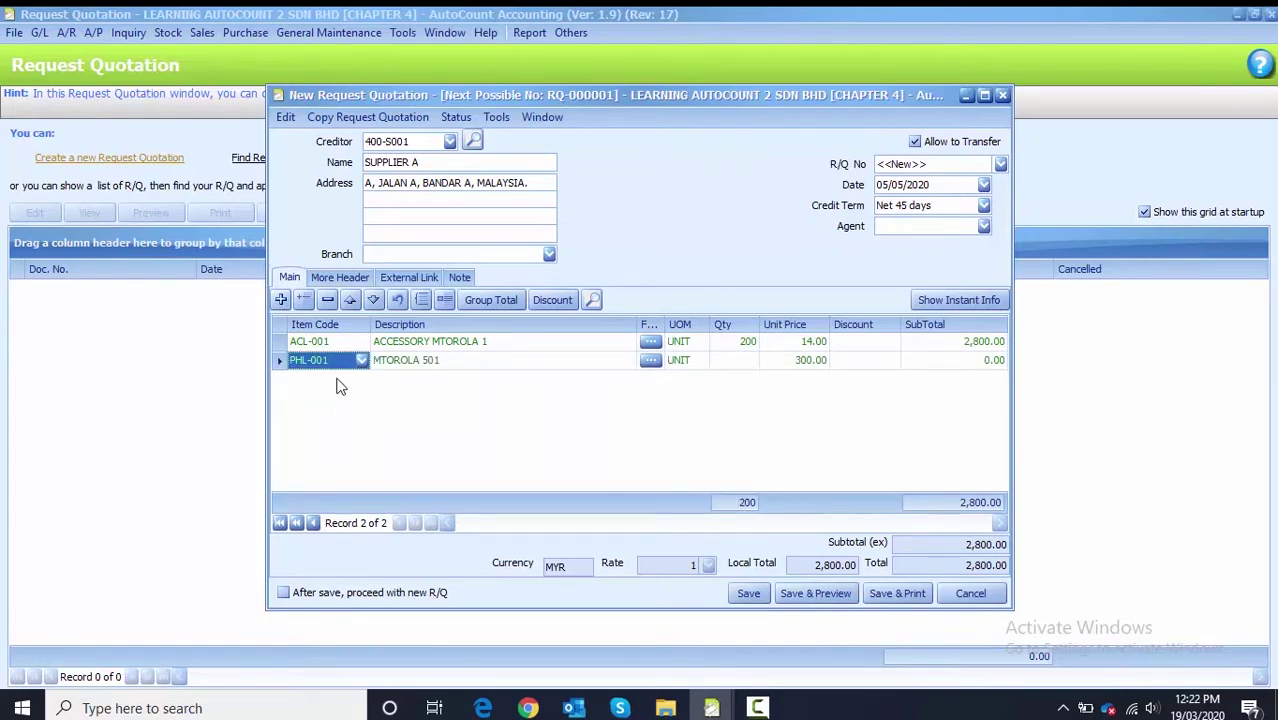
click(744, 366)
text(100)
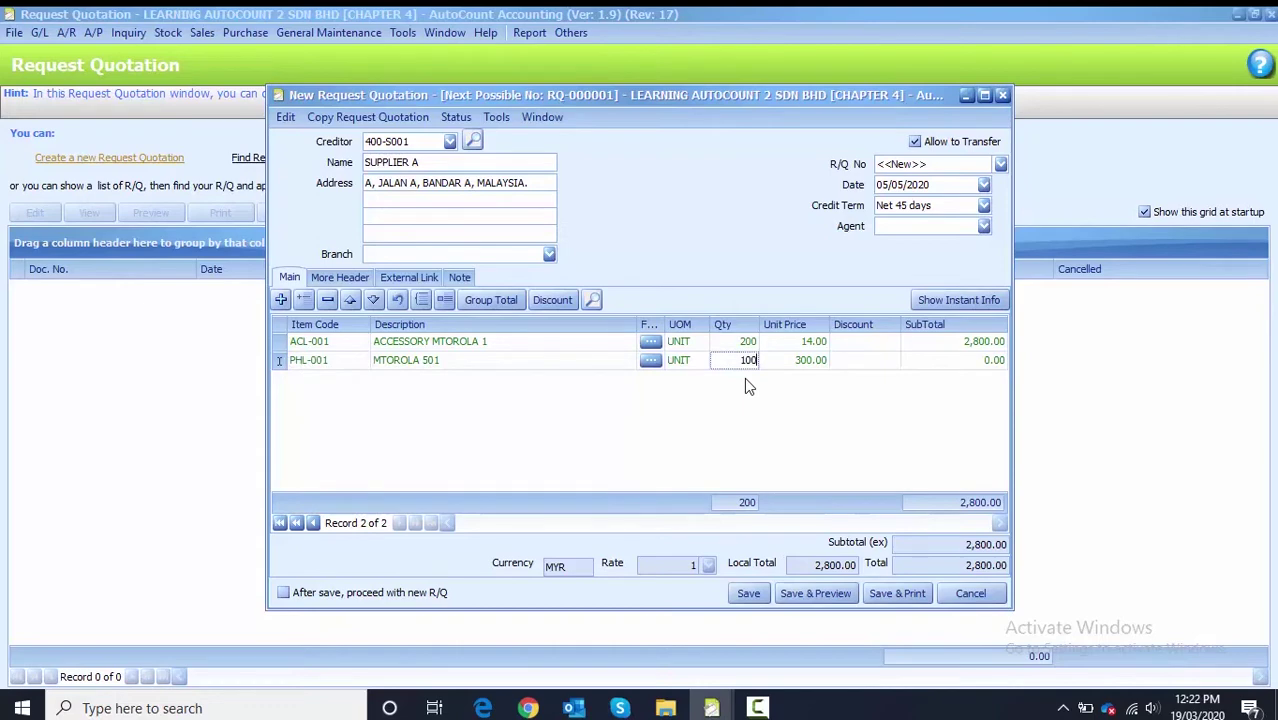
click(739, 400)
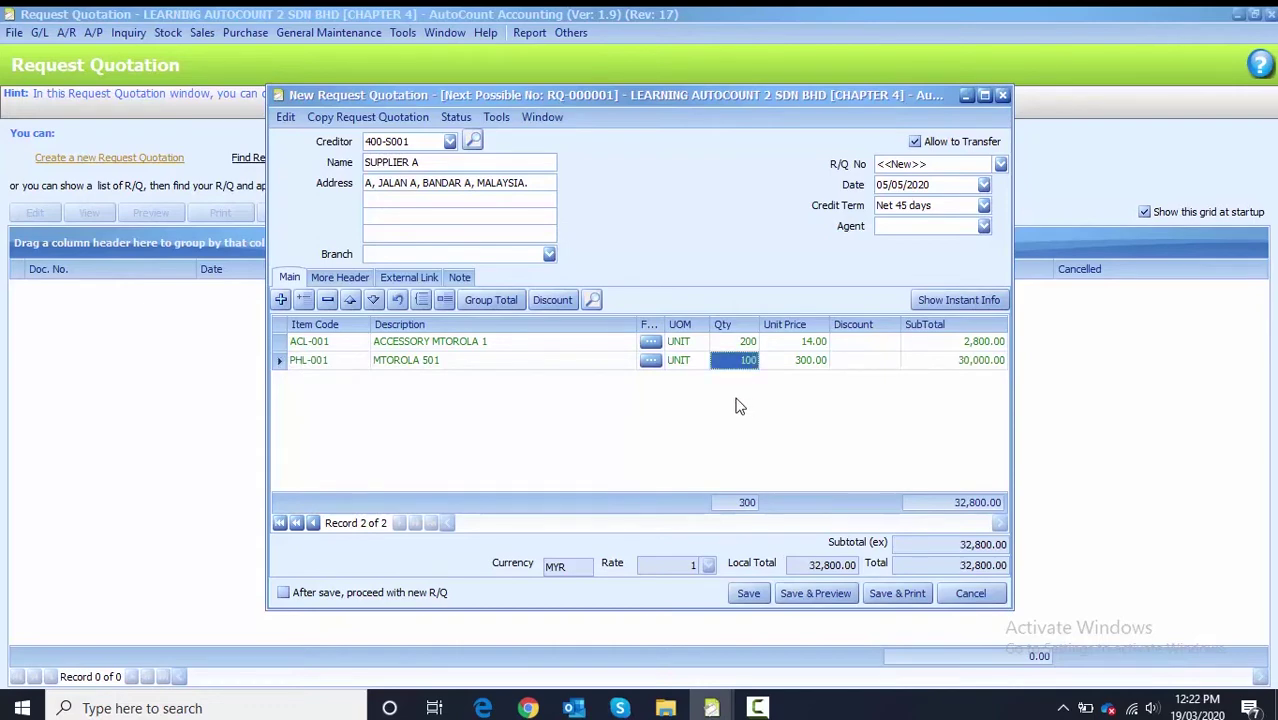
Add item PHL-002 (MTOROLA 509) as the third line with a quantity of 10
click(281, 301)
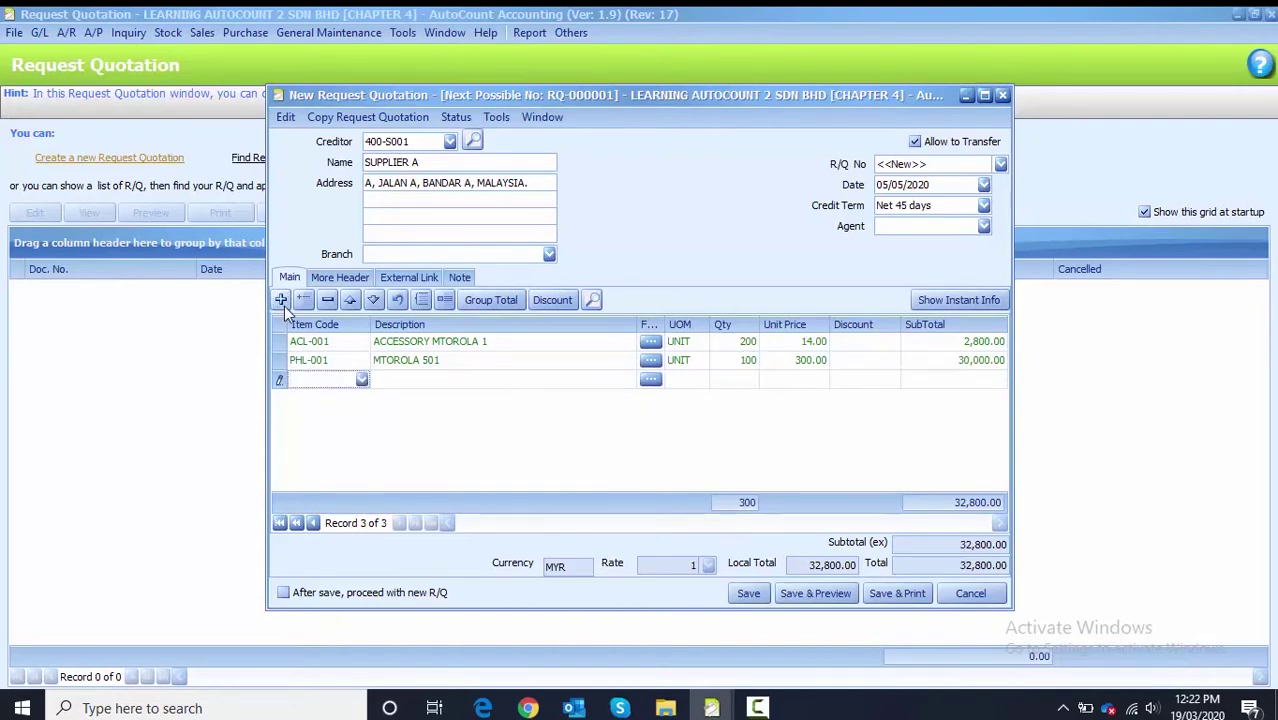
click(362, 382)
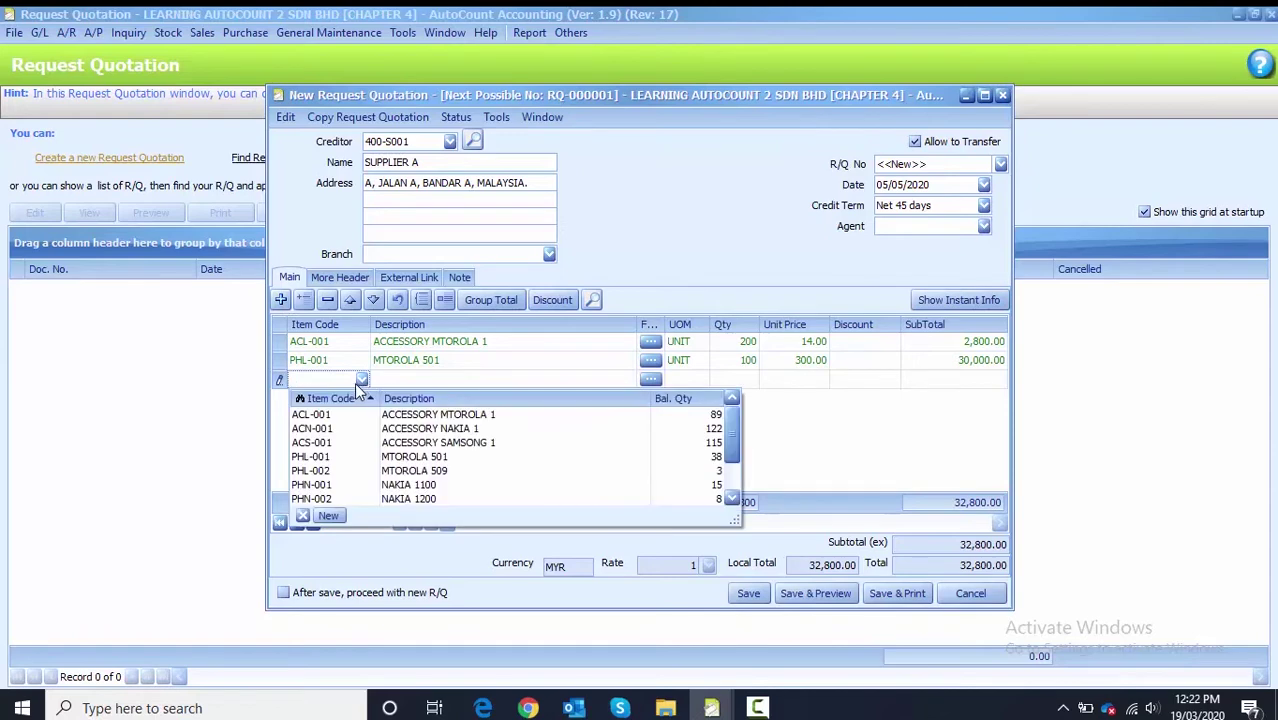
click(320, 462)
click(745, 380)
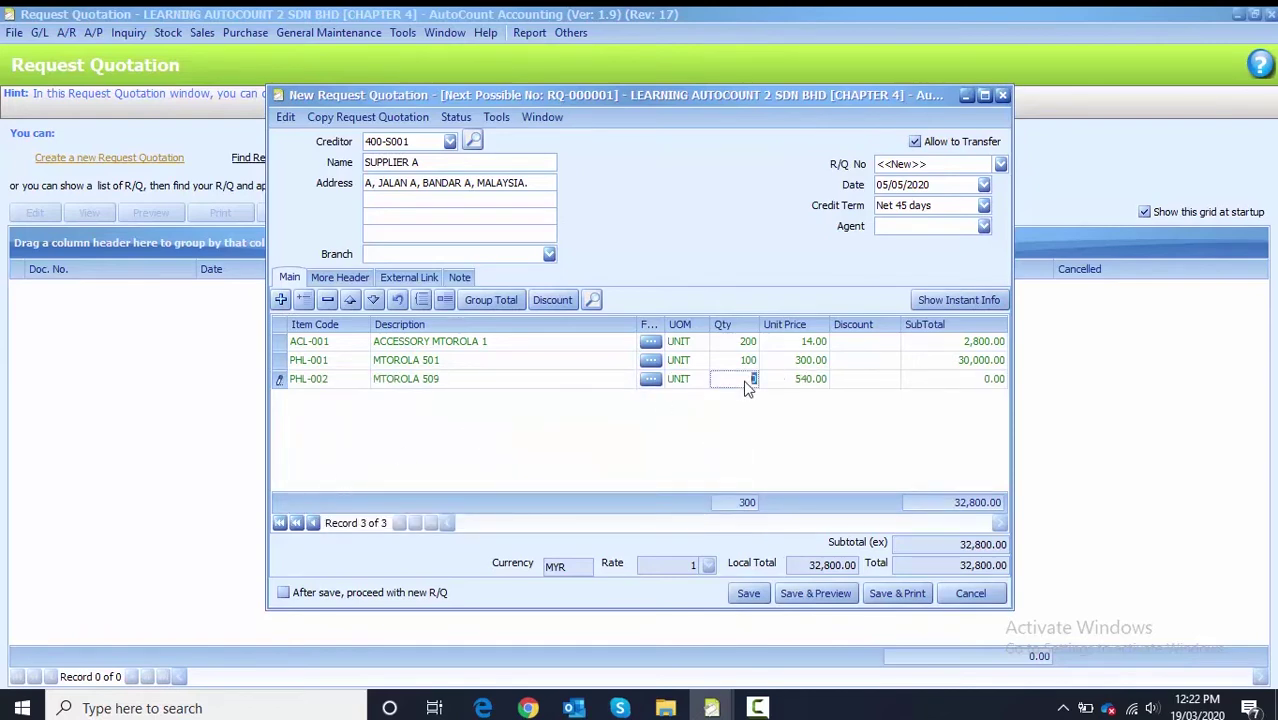
text(10)
click(699, 430)
Enable proceeding with a new R/Q after saving, and save the SUPPLIER A request quotation
click(328, 596)
click(328, 596)
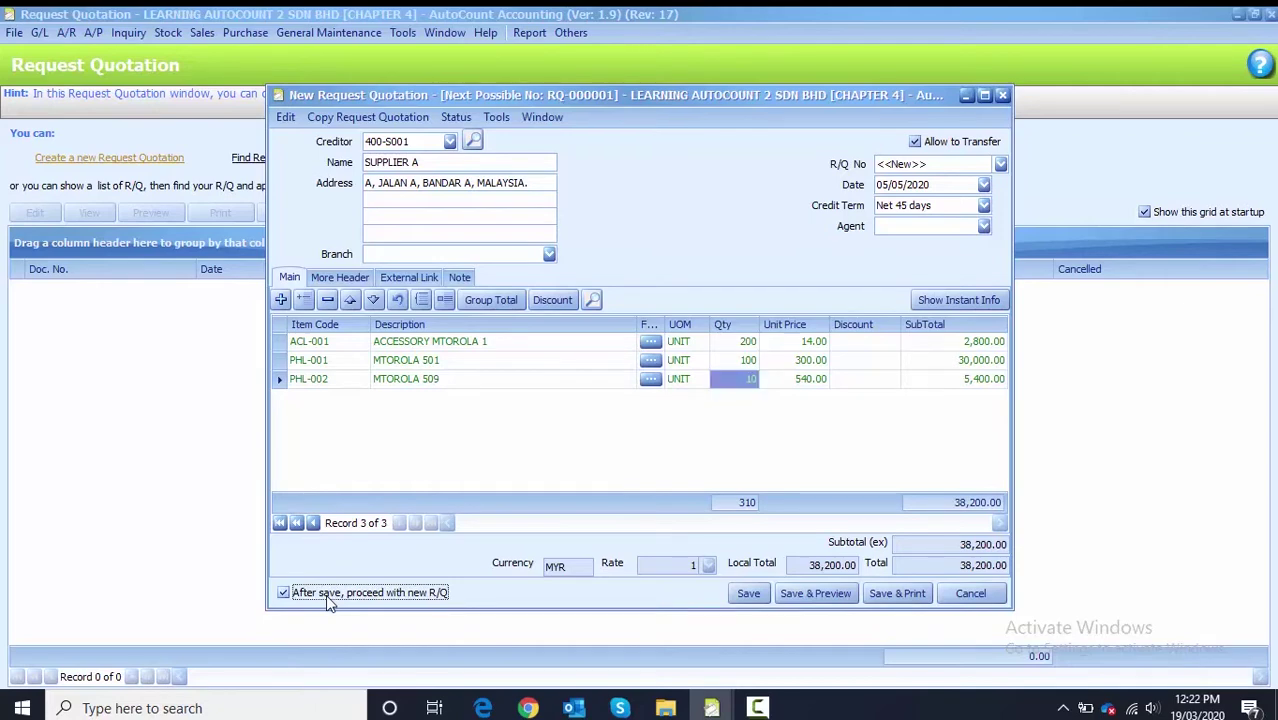
click(745, 595)
Set the new request quotation's creditor to SUPPLIER B and its date to 05/05/2020
click(450, 143)
click(446, 192)
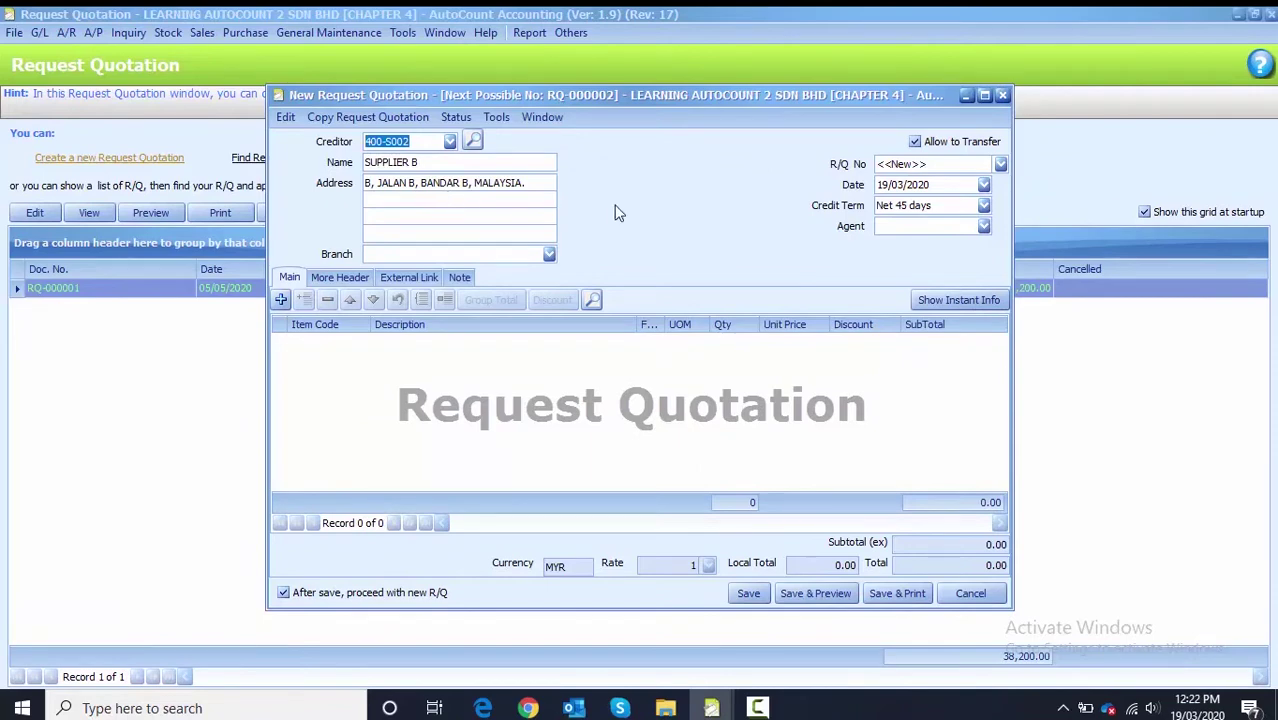
click(882, 185)
text(0505)
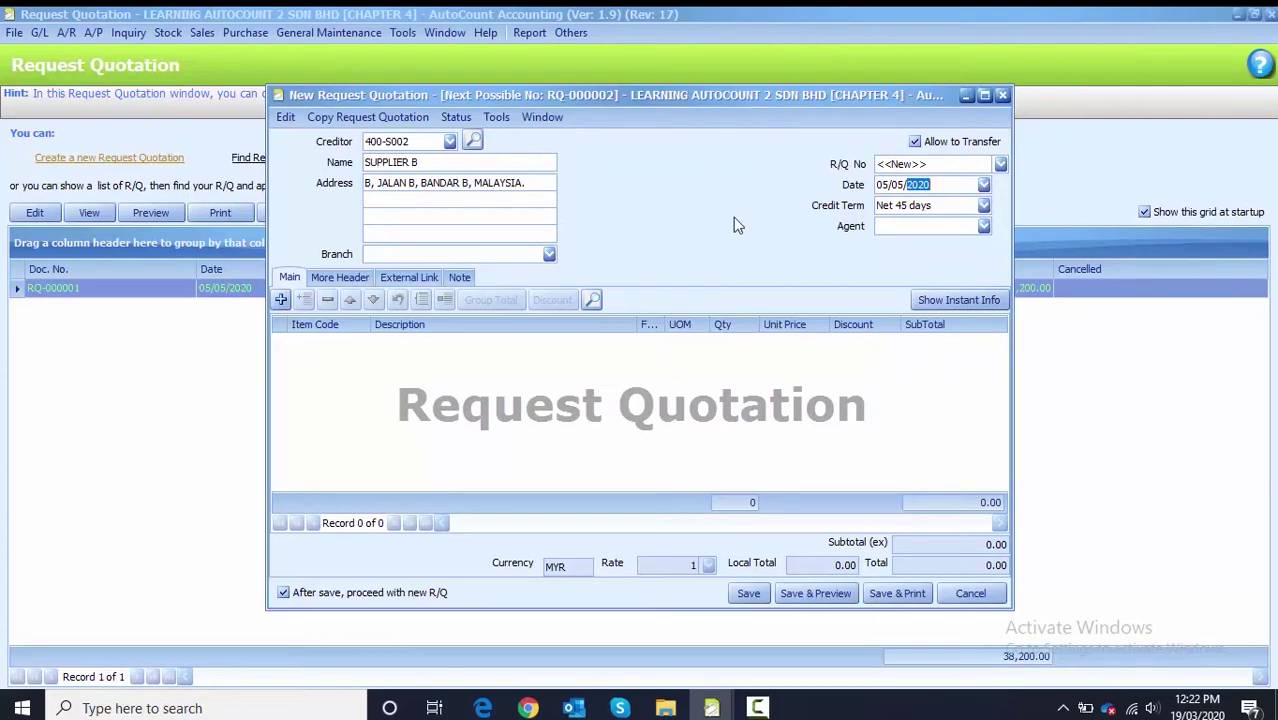
Add item PHN-002 (NAKIA 1200) to the SUPPLIER B request quotation with a quantity of 30
click(280, 301)
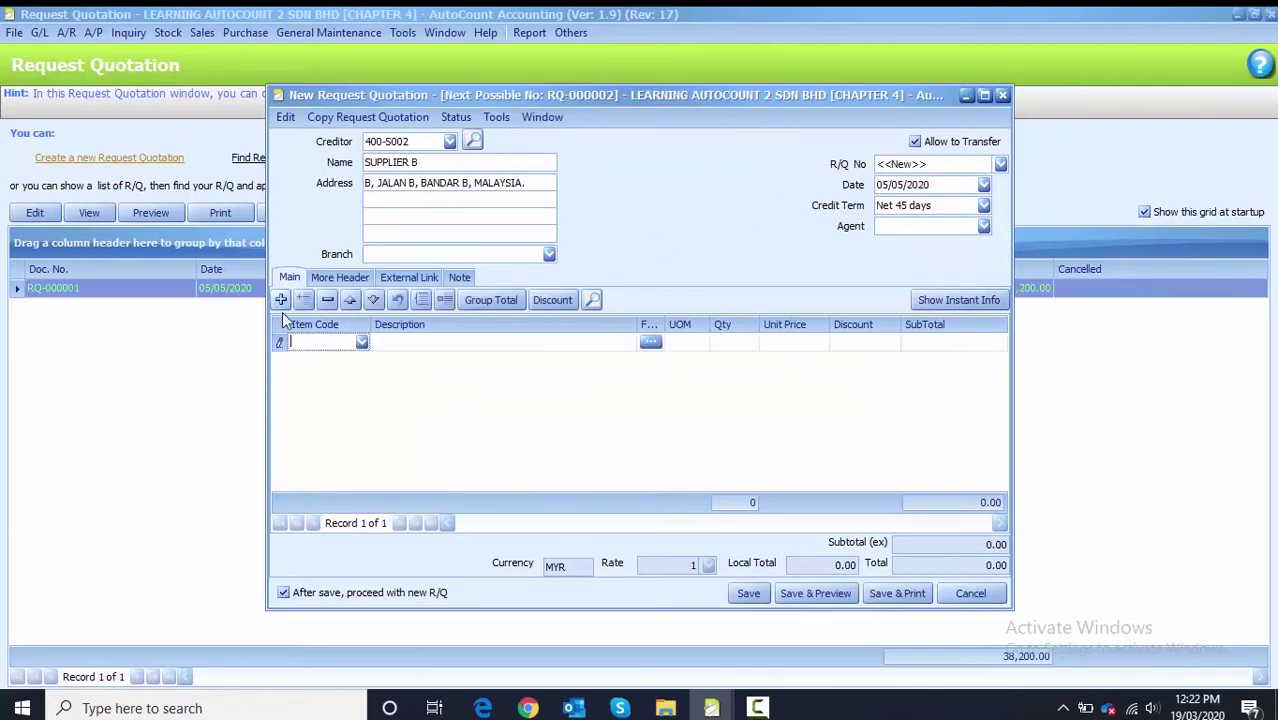
click(361, 342)
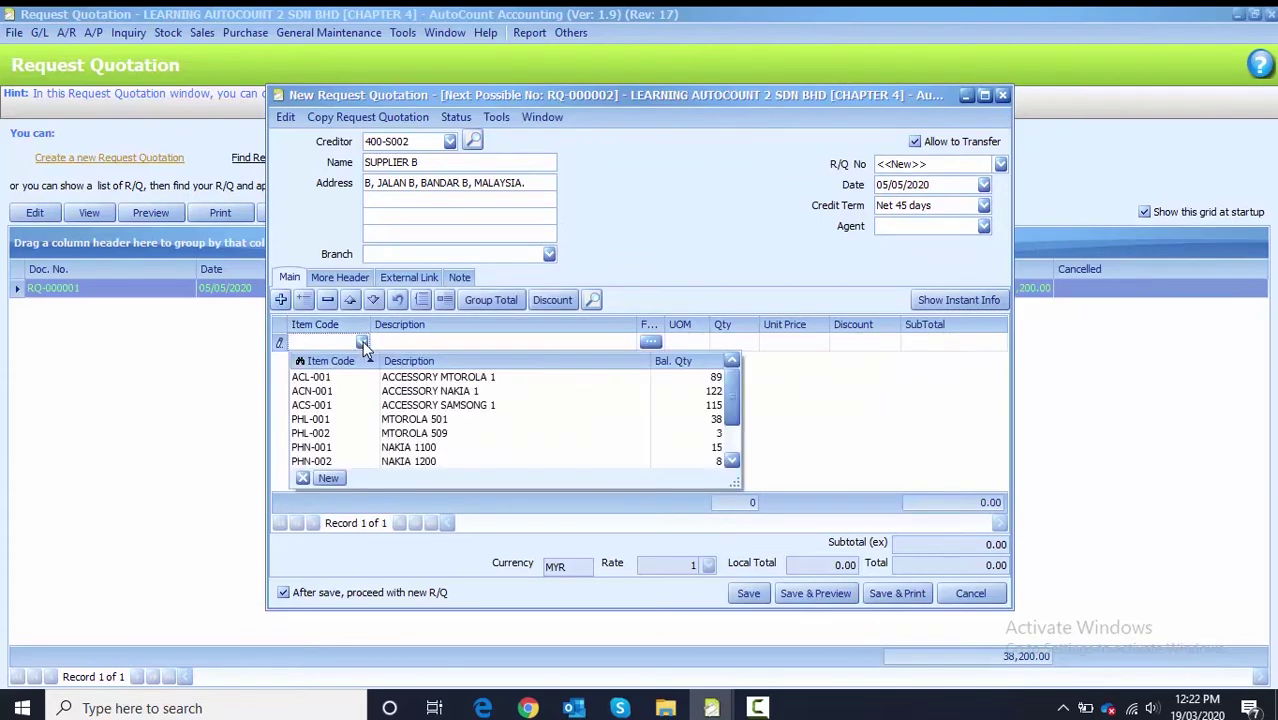
click(358, 461)
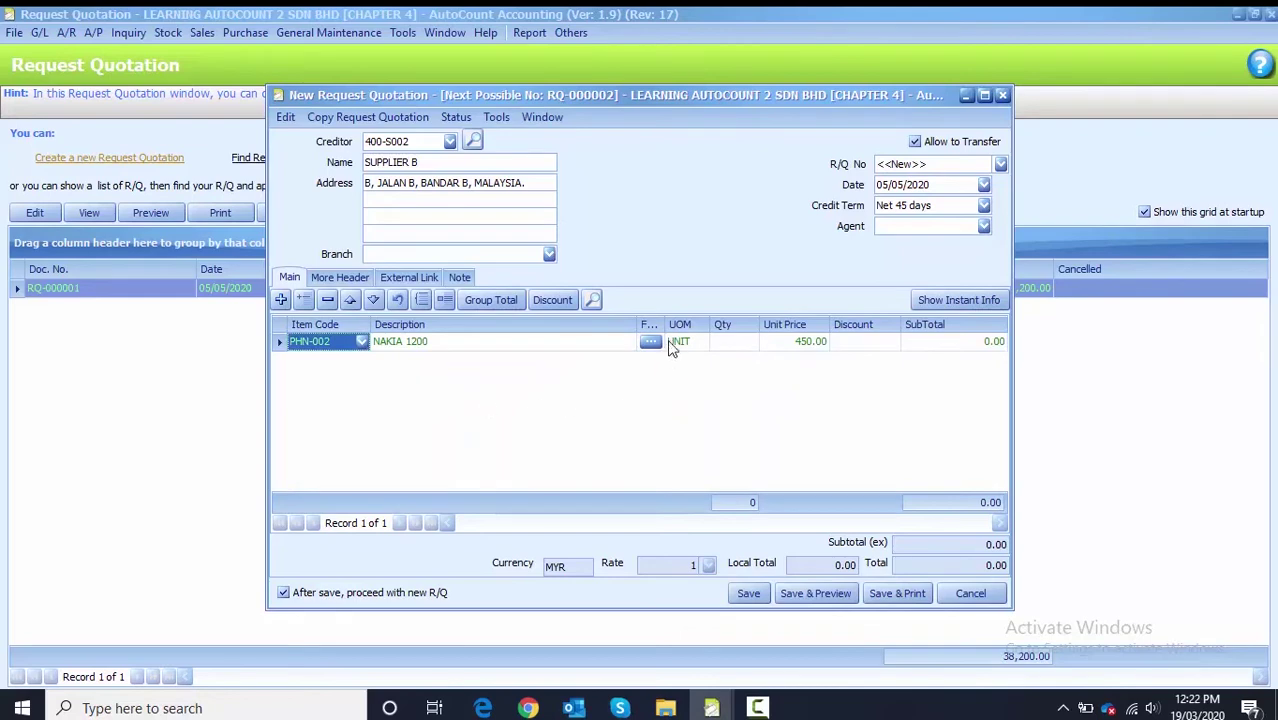
click(740, 343)
text(30)
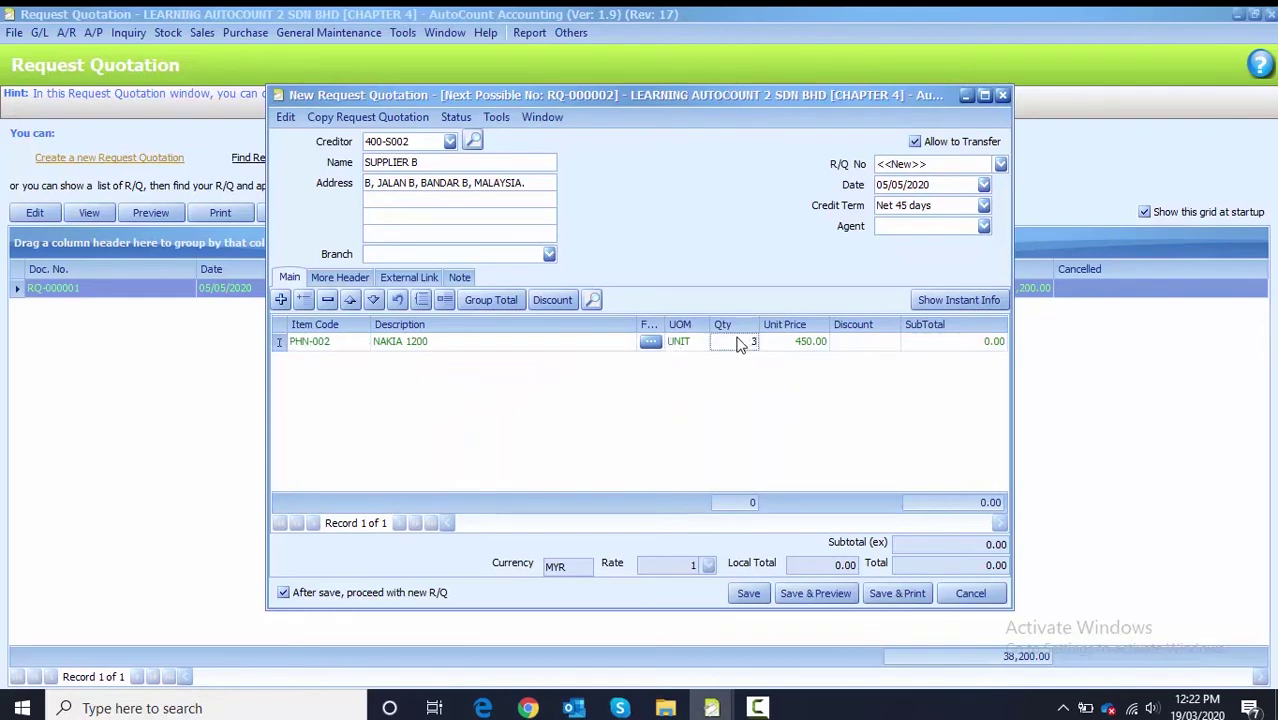
click(740, 375)
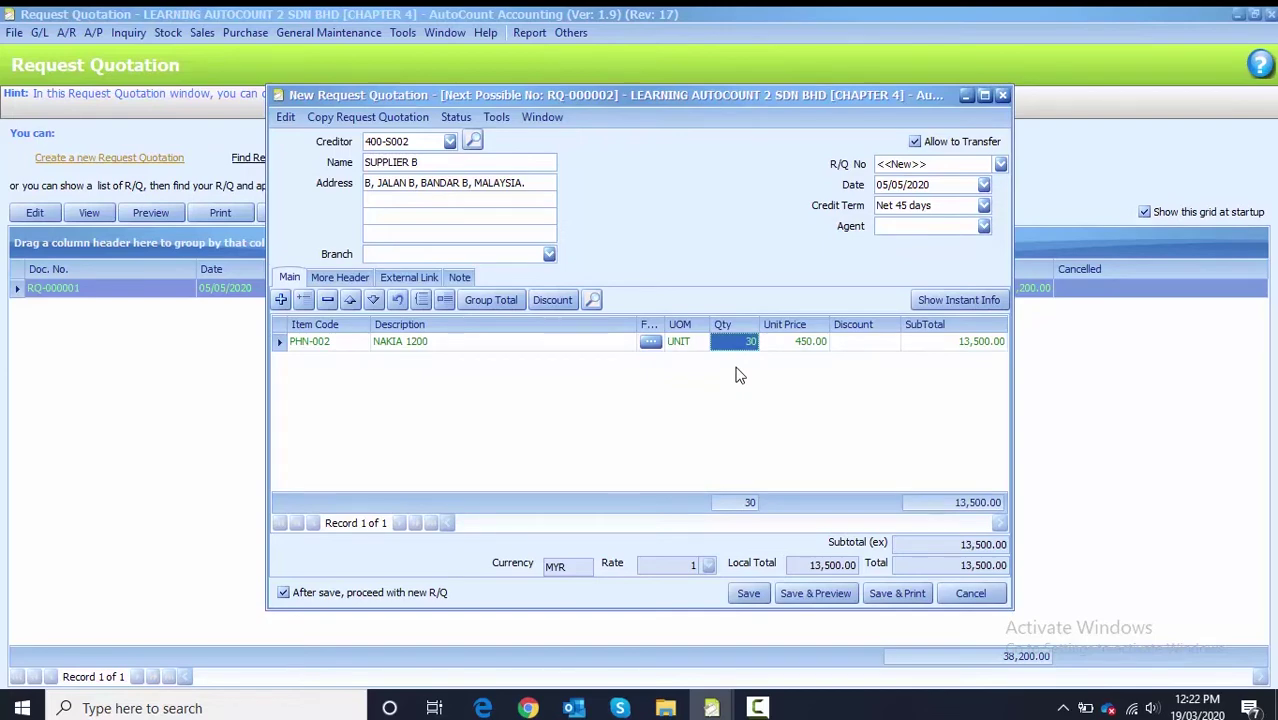
Save the SUPPLIER B request quotation without proceeding to a new R/Q, and close the Request Quotation window
click(297, 593)
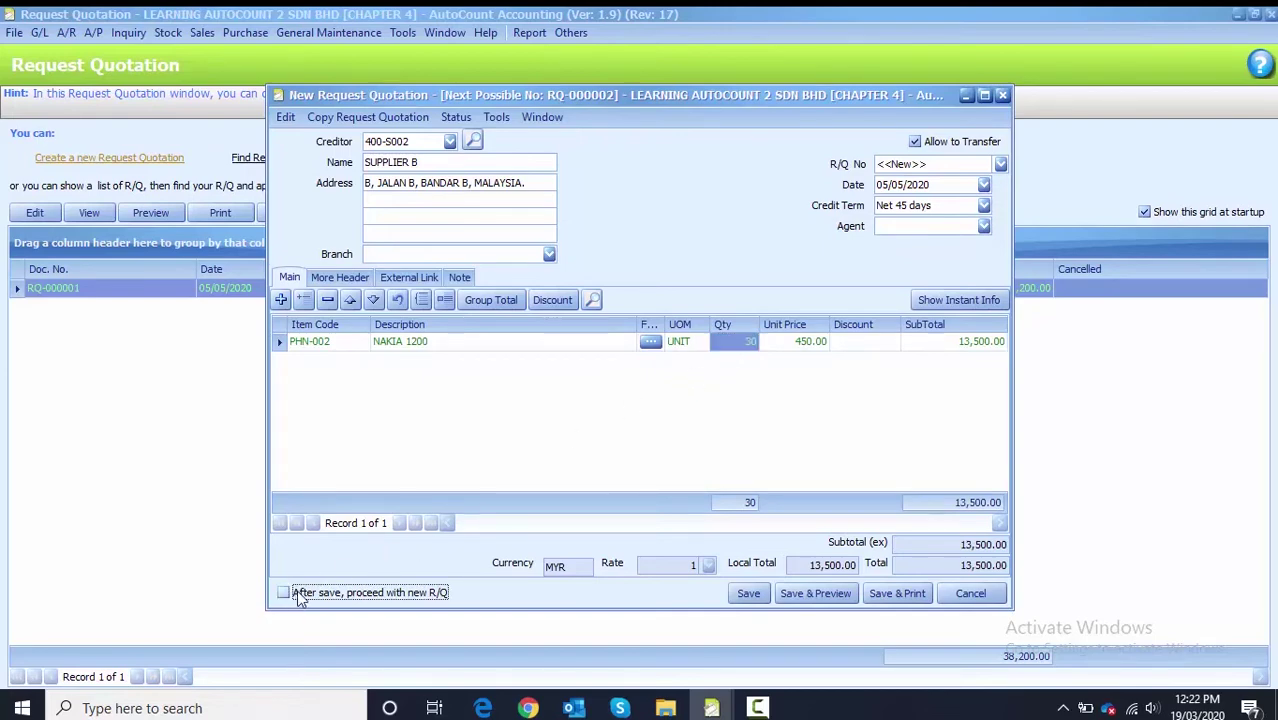
click(743, 594)
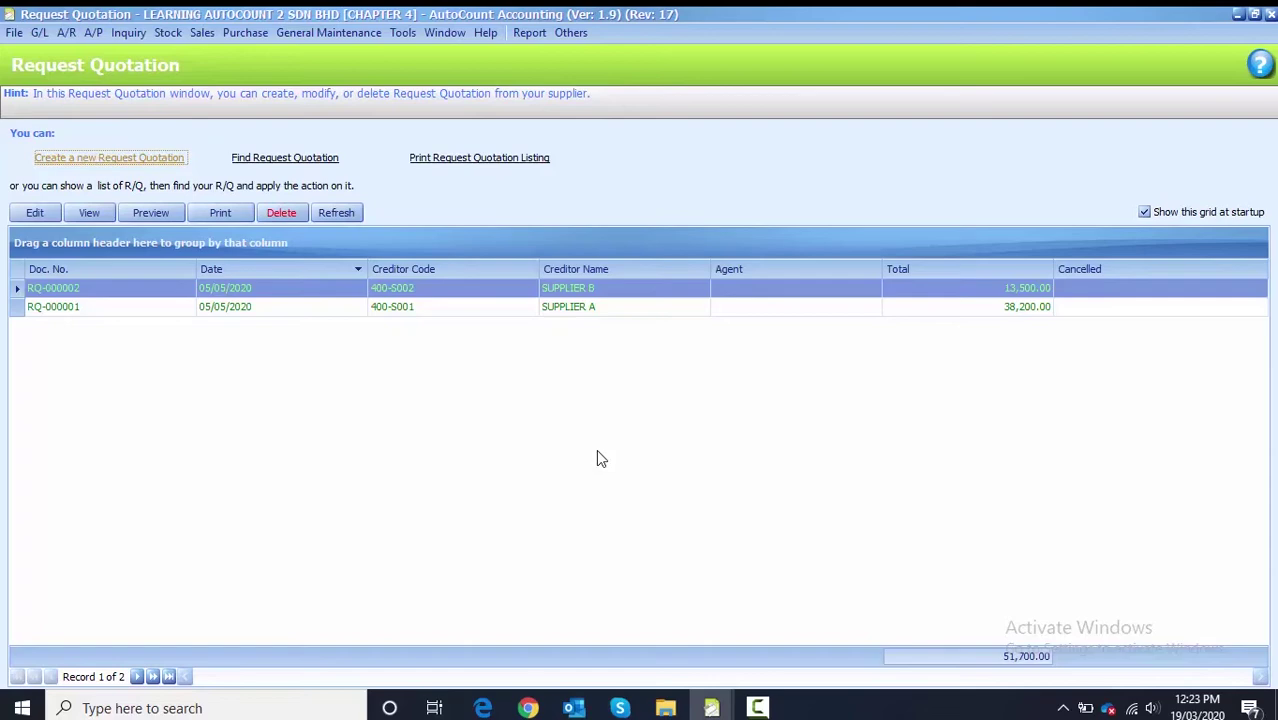
click(1270, 15)
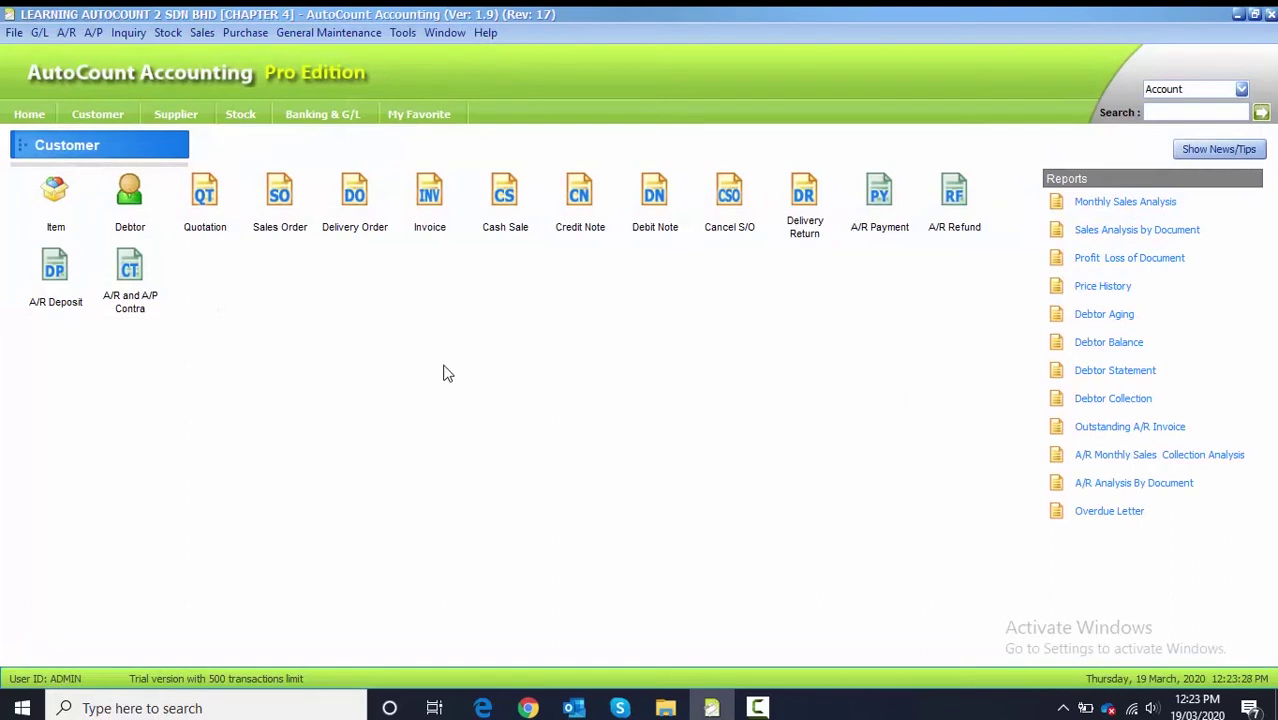
Create a new purchase order with SUPPLIER A as the creditor
click(243, 36)
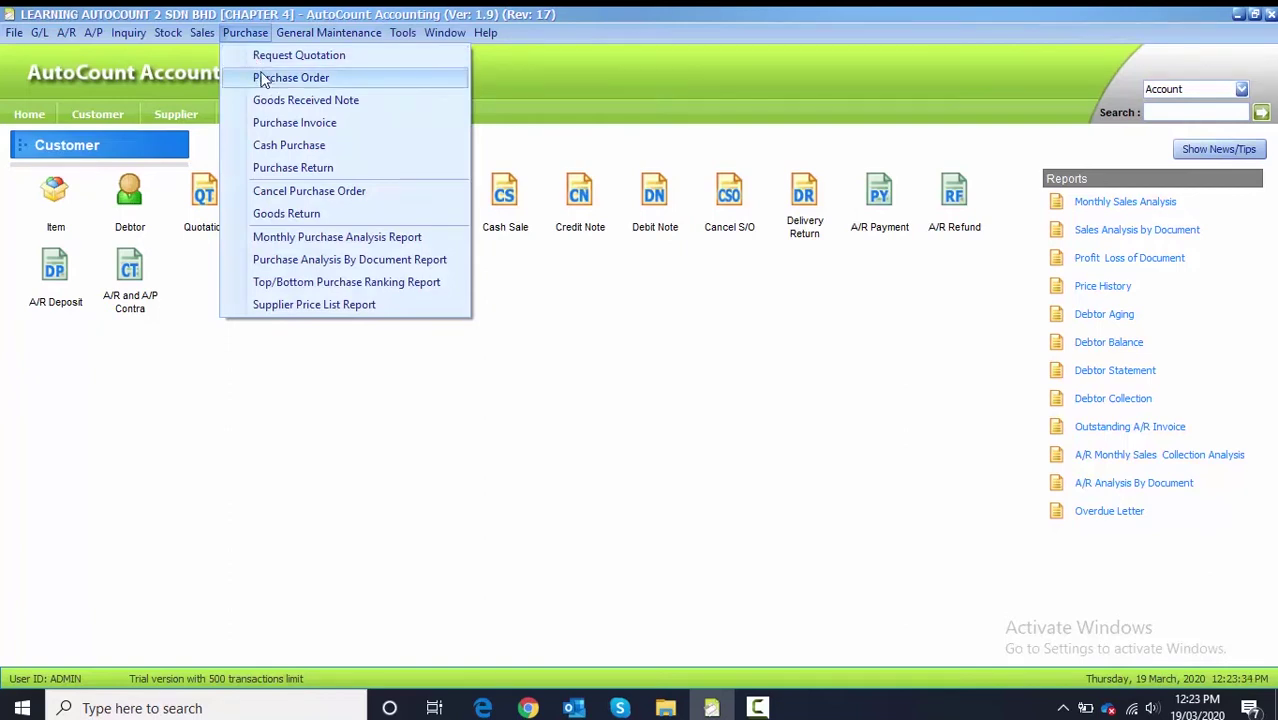
click(264, 80)
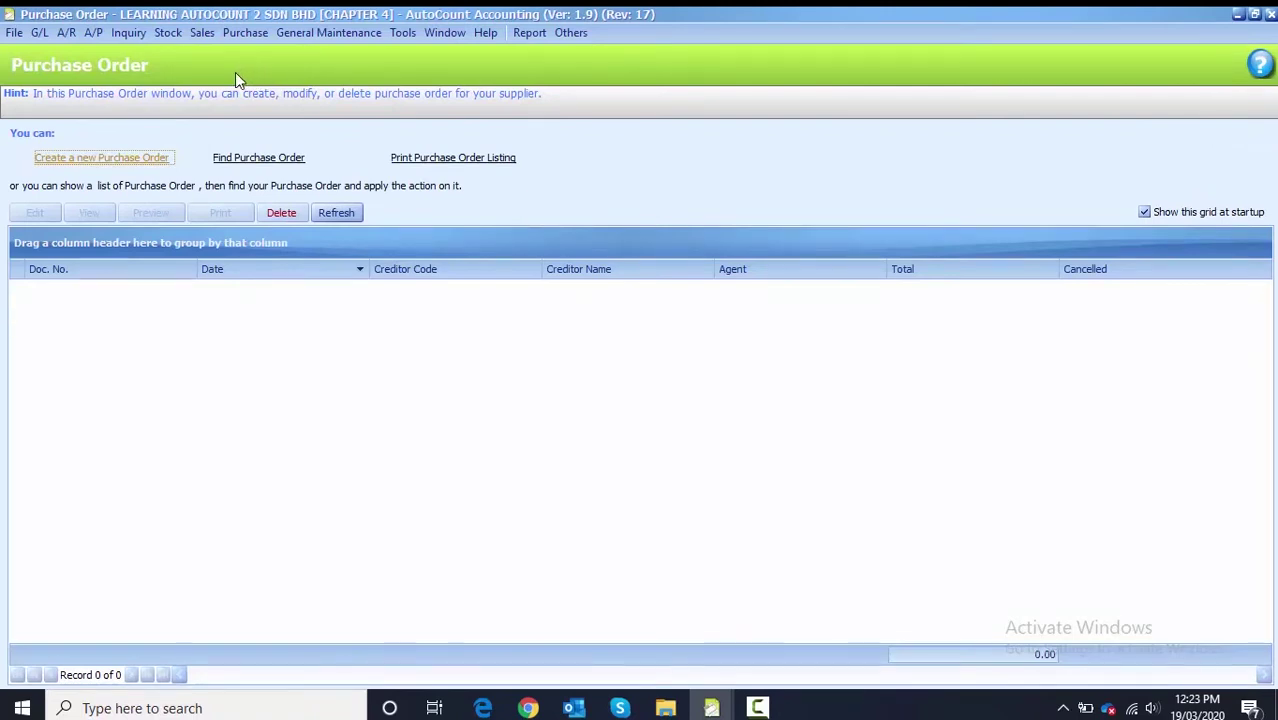
click(113, 162)
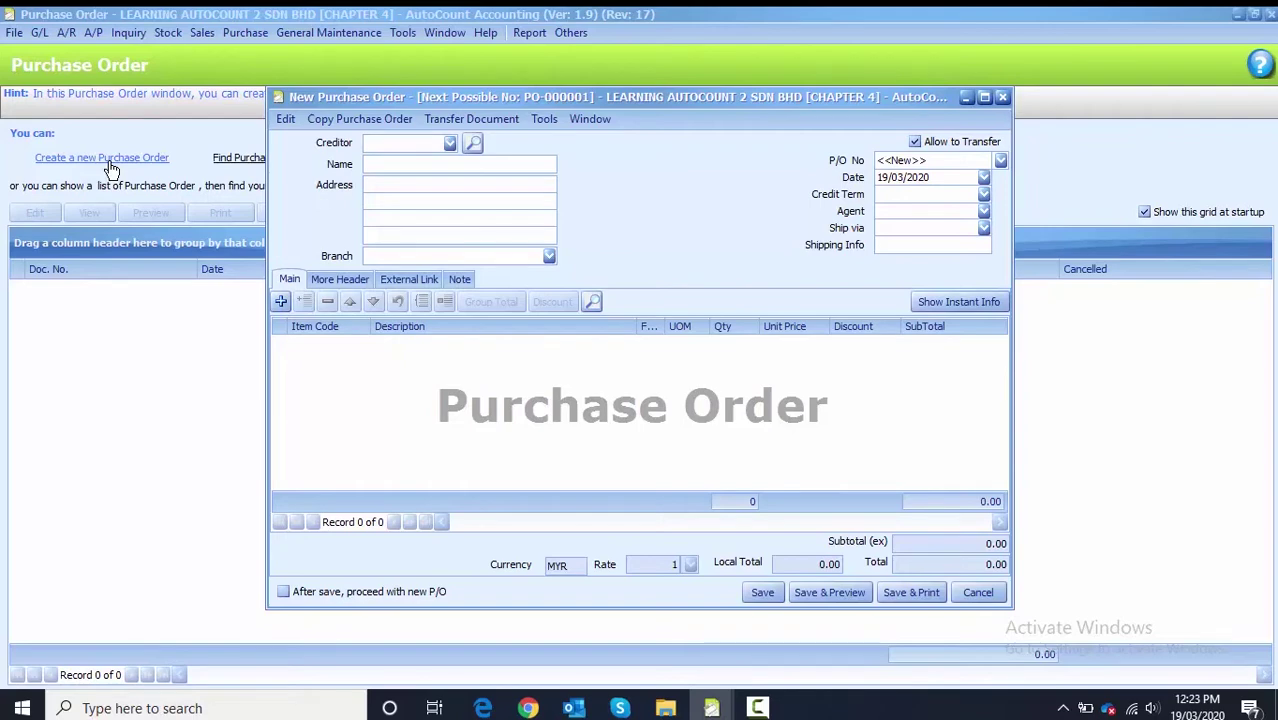
click(451, 144)
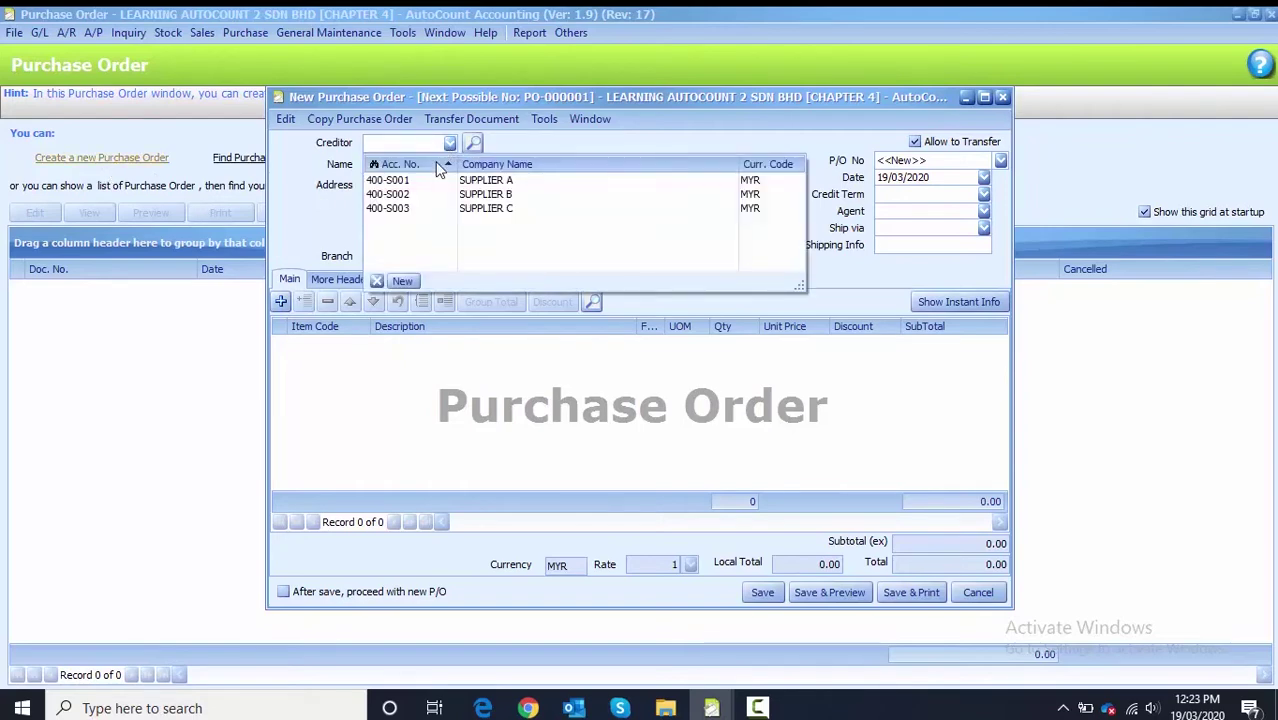
click(435, 182)
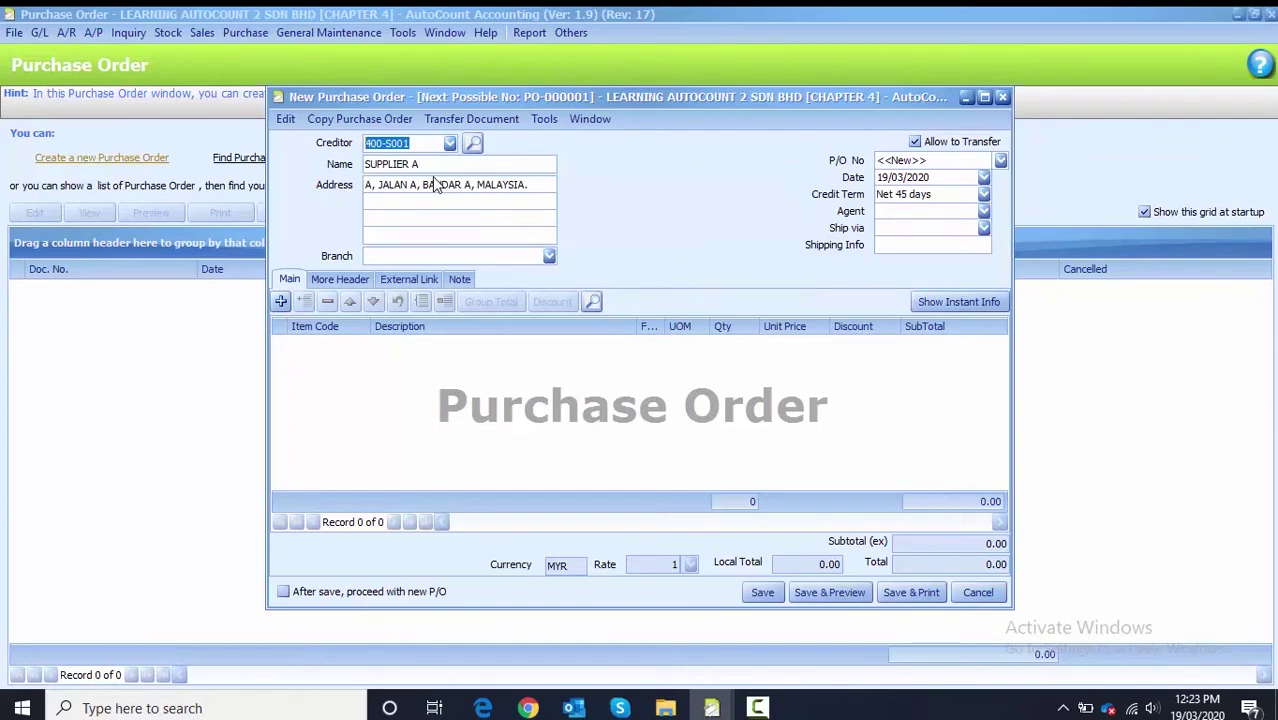
Transfer SUPPLIER A's full request quotation into the new purchase order with the Copy Full Details option
click(491, 120)
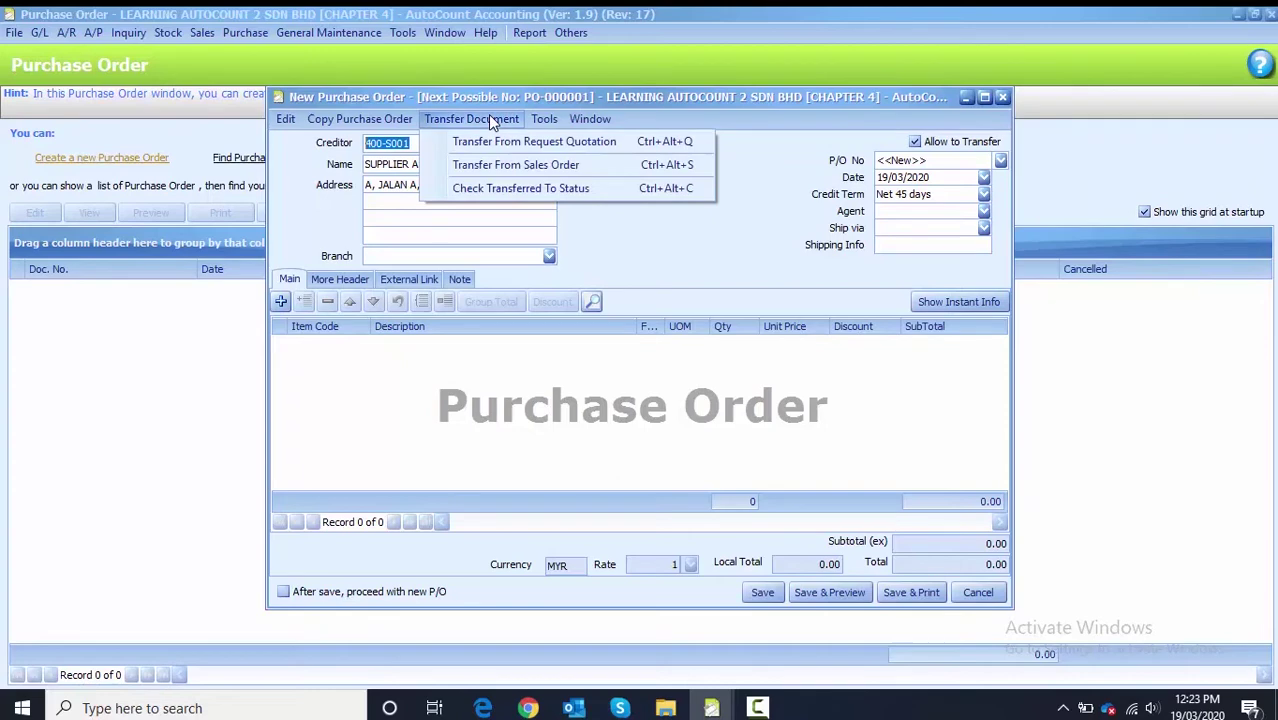
click(545, 148)
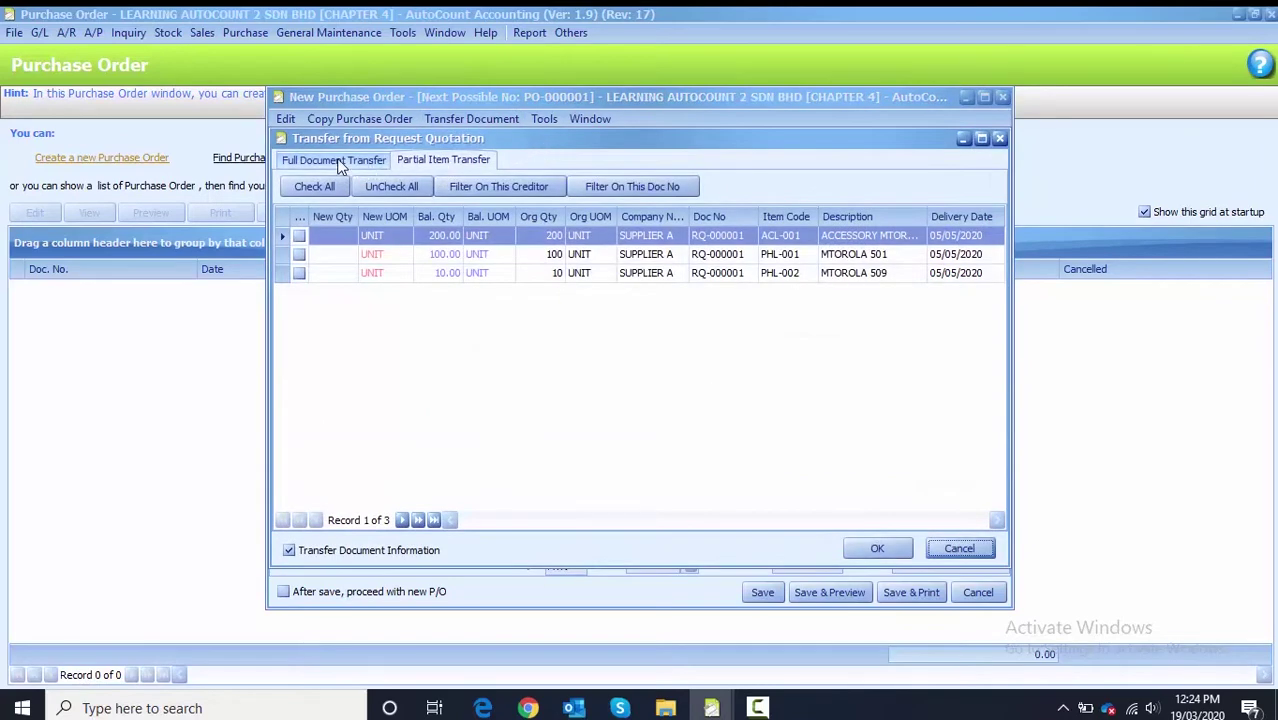
click(340, 162)
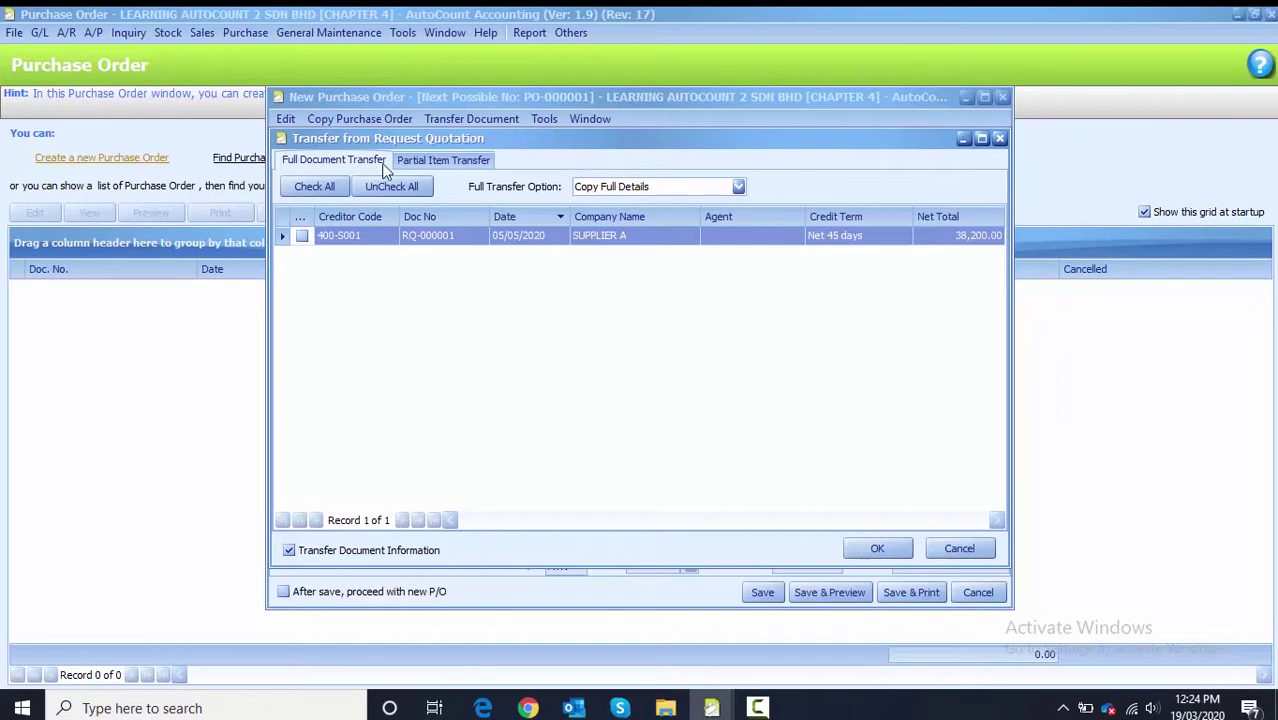
click(440, 165)
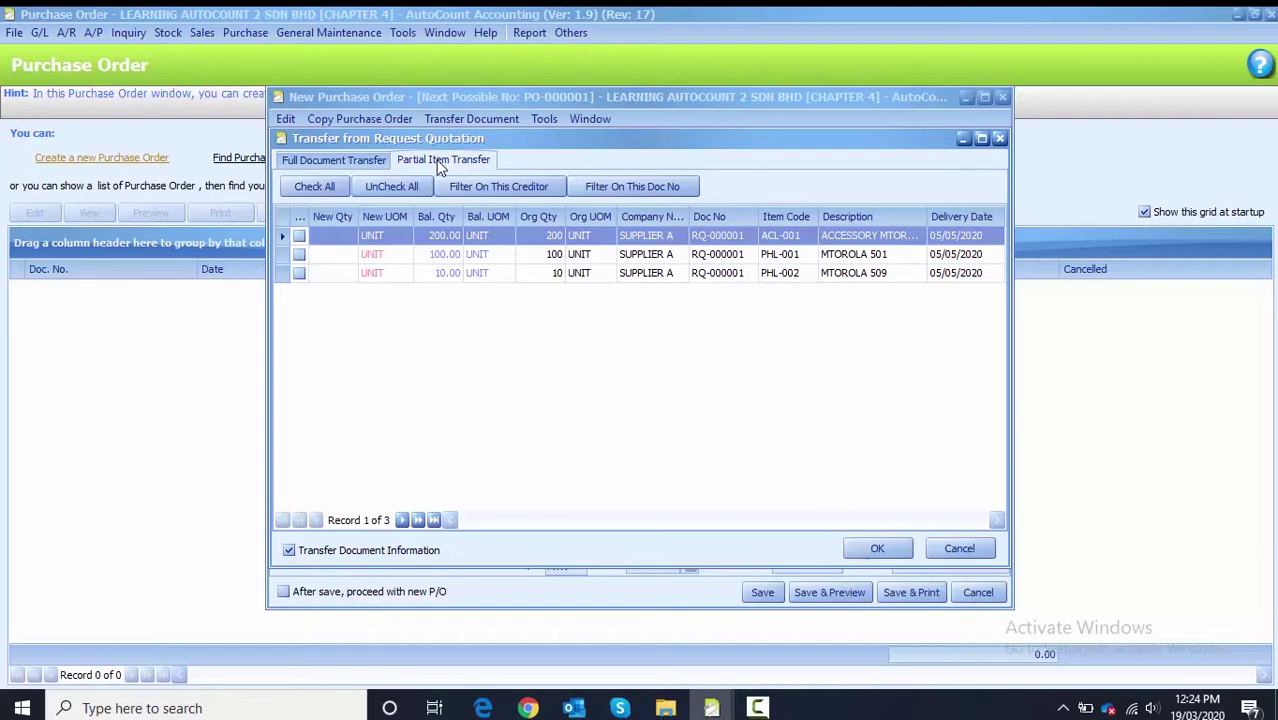
click(324, 163)
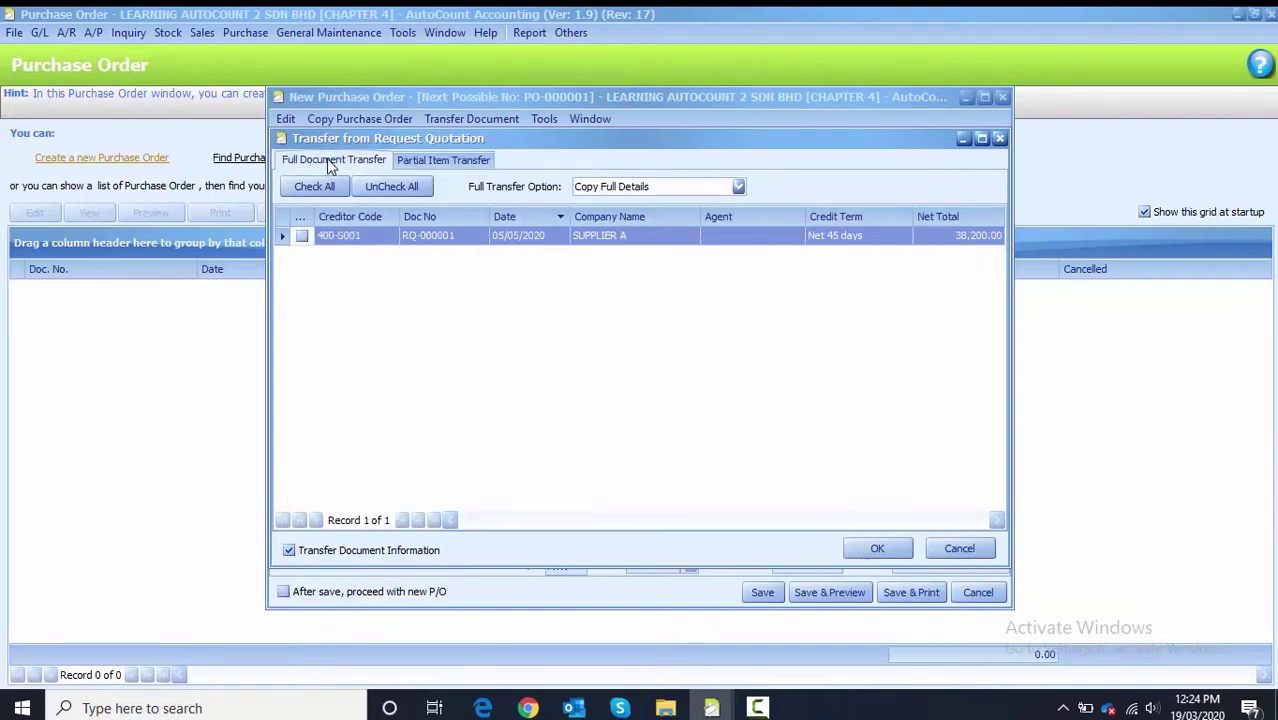
click(301, 237)
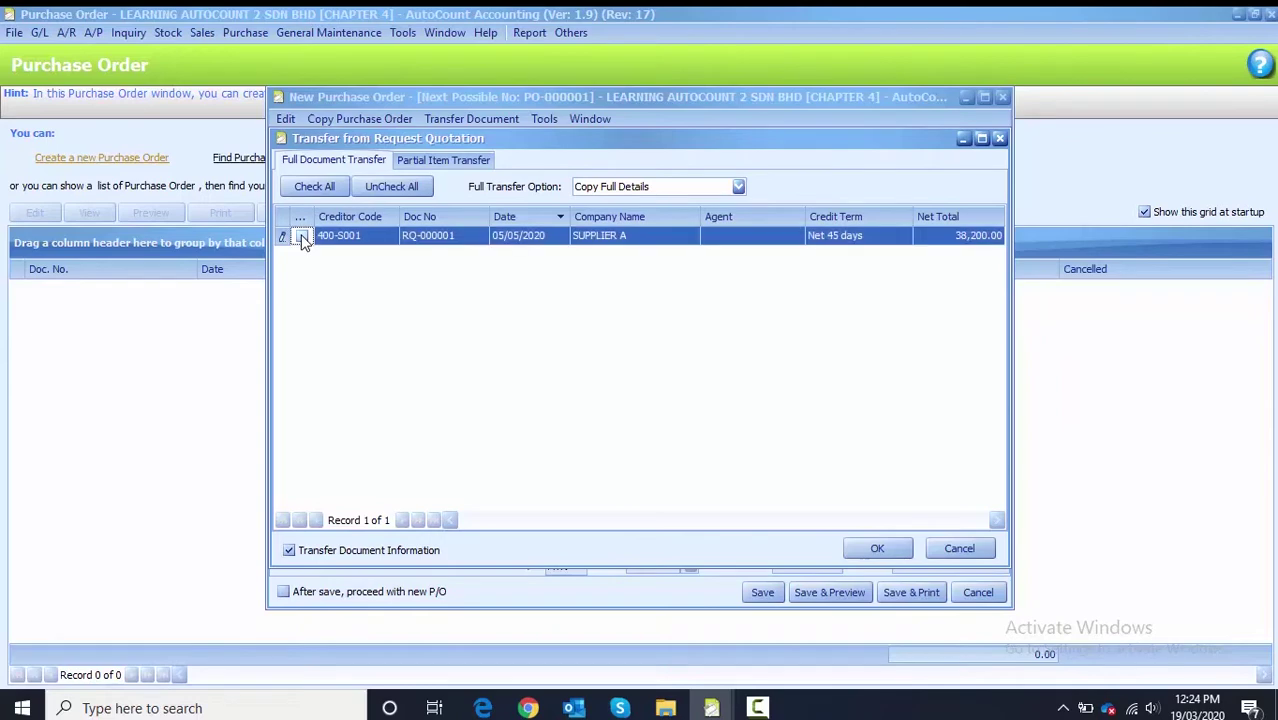
click(302, 237)
click(866, 550)
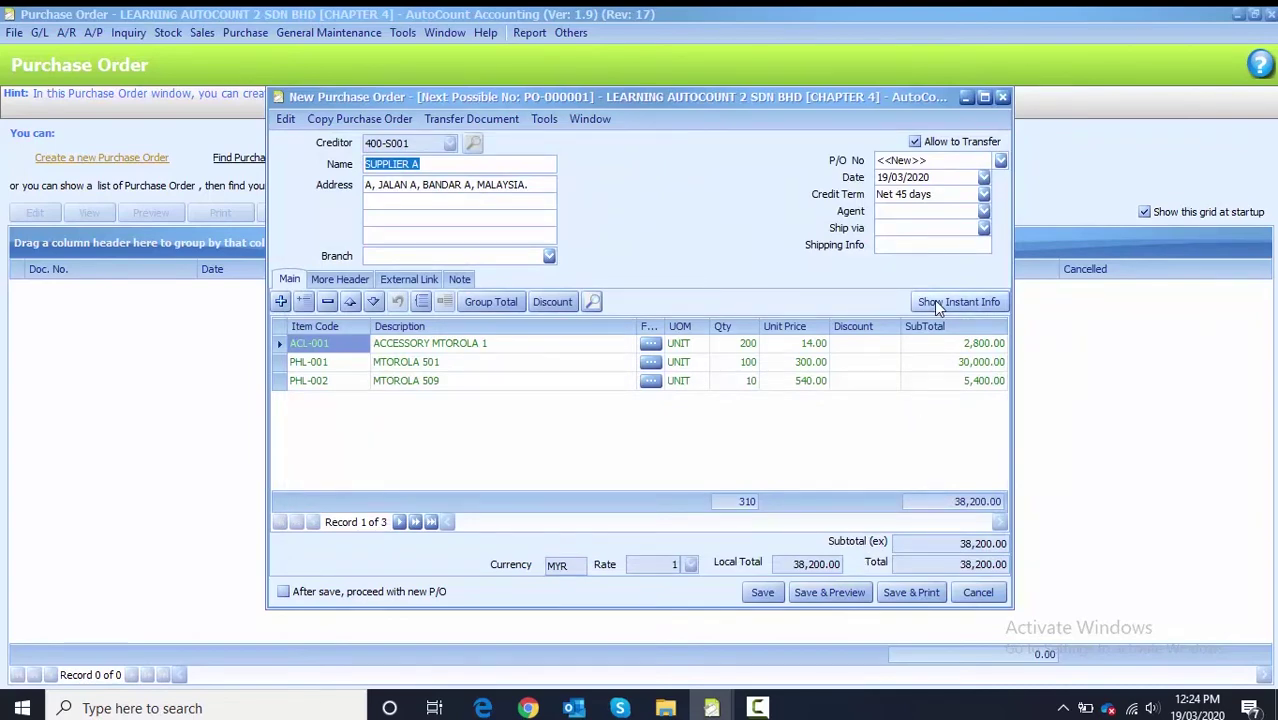
Date the SUPPLIER A purchase order 06/05/2020 and save it, proceeding with a new P/O
click(882, 178)
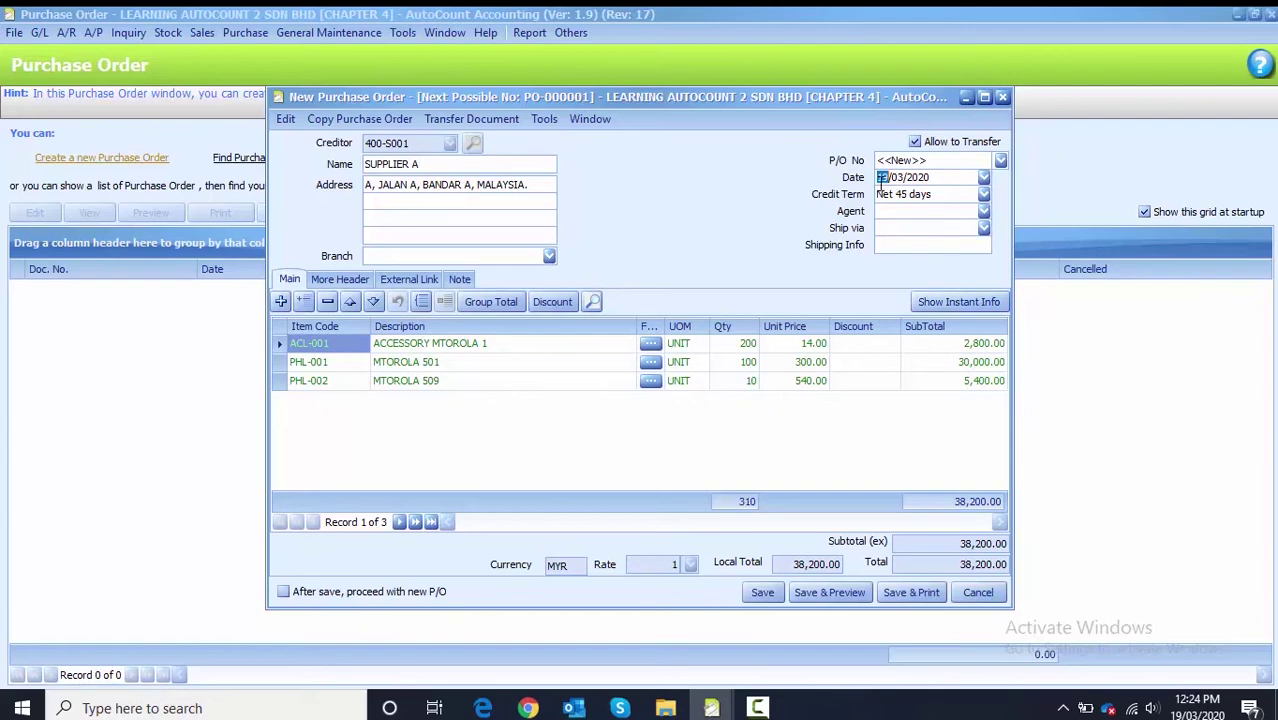
text(06/05)
click(286, 592)
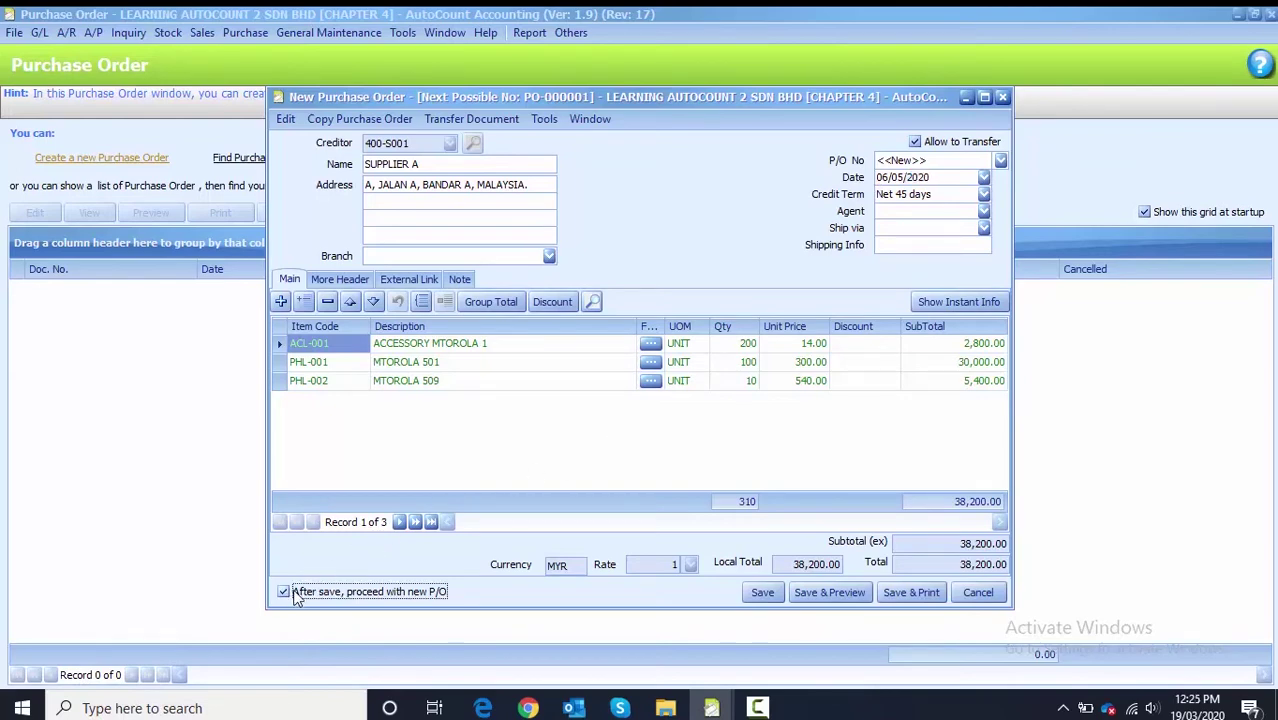
click(762, 593)
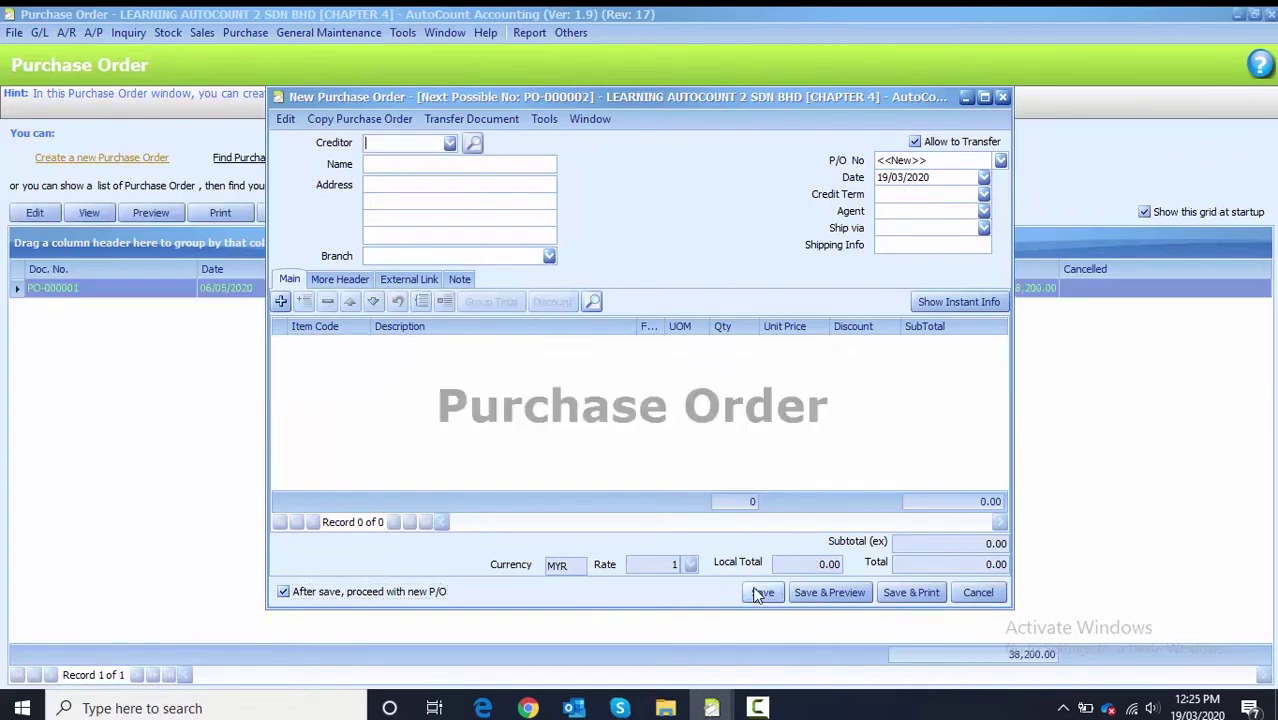
Set the new purchase order's creditor to SUPPLIER B and transfer its full request quotation into the order
click(450, 143)
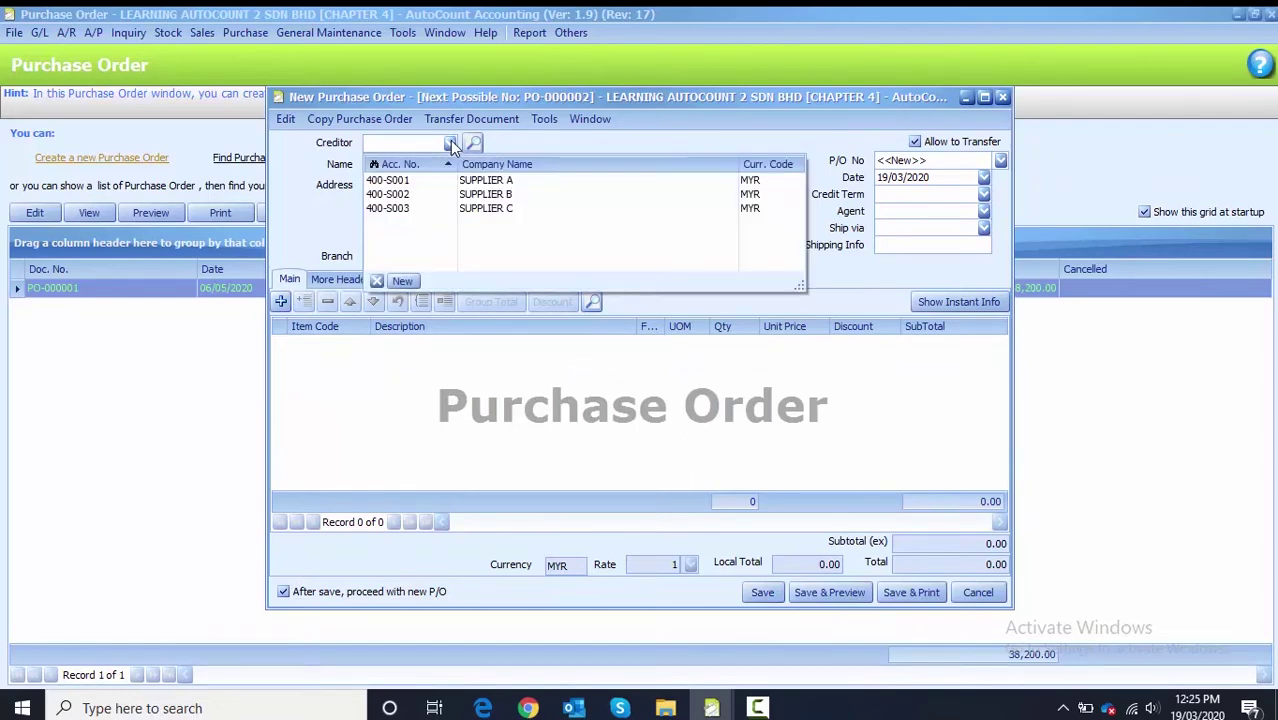
click(446, 193)
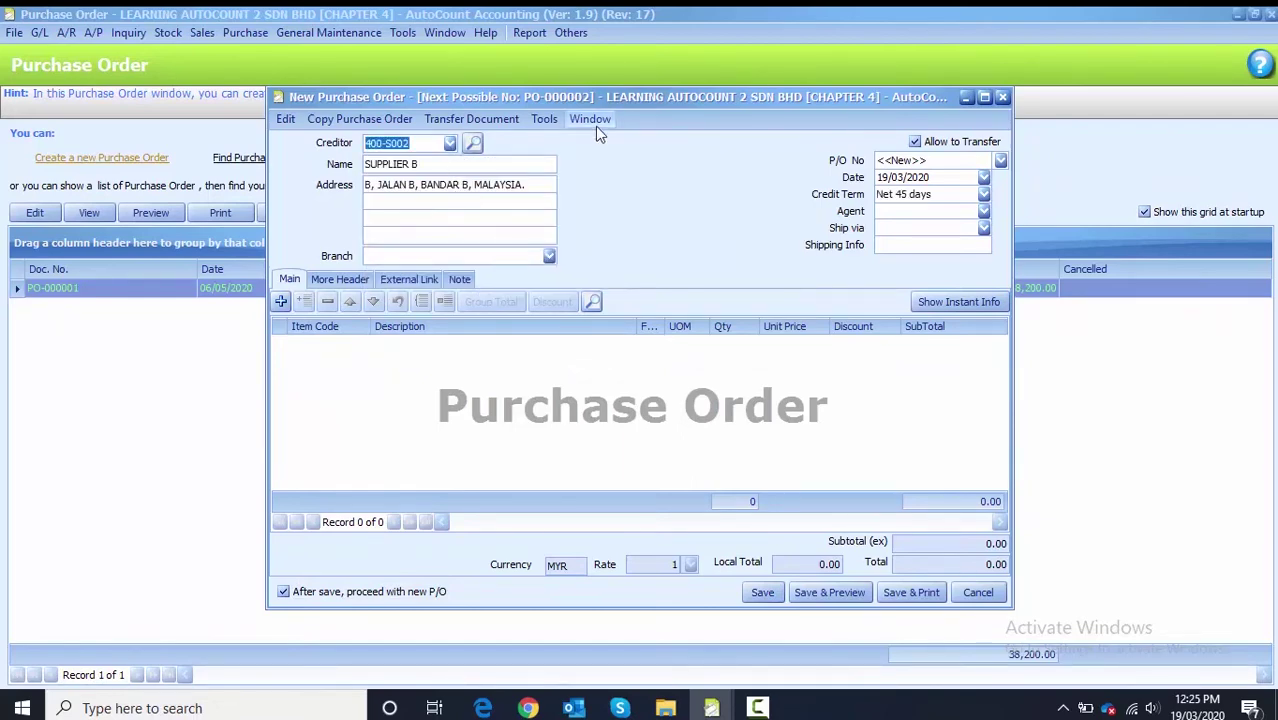
click(485, 120)
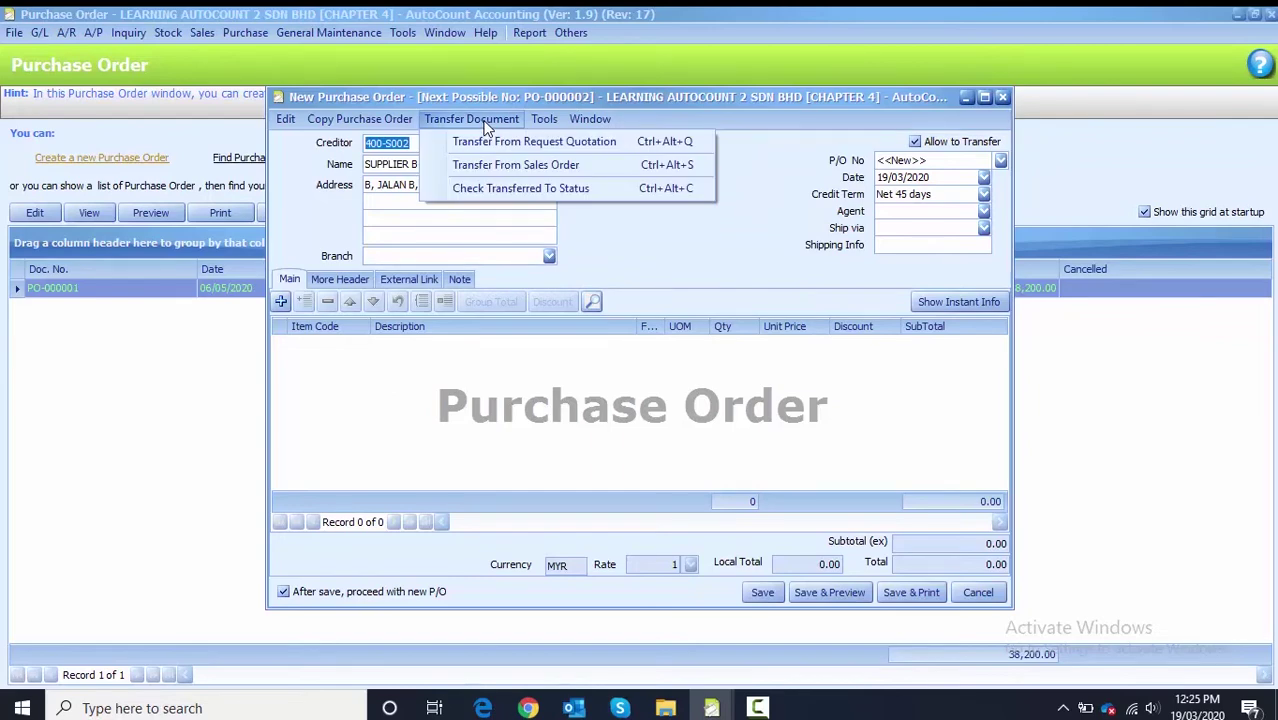
click(491, 141)
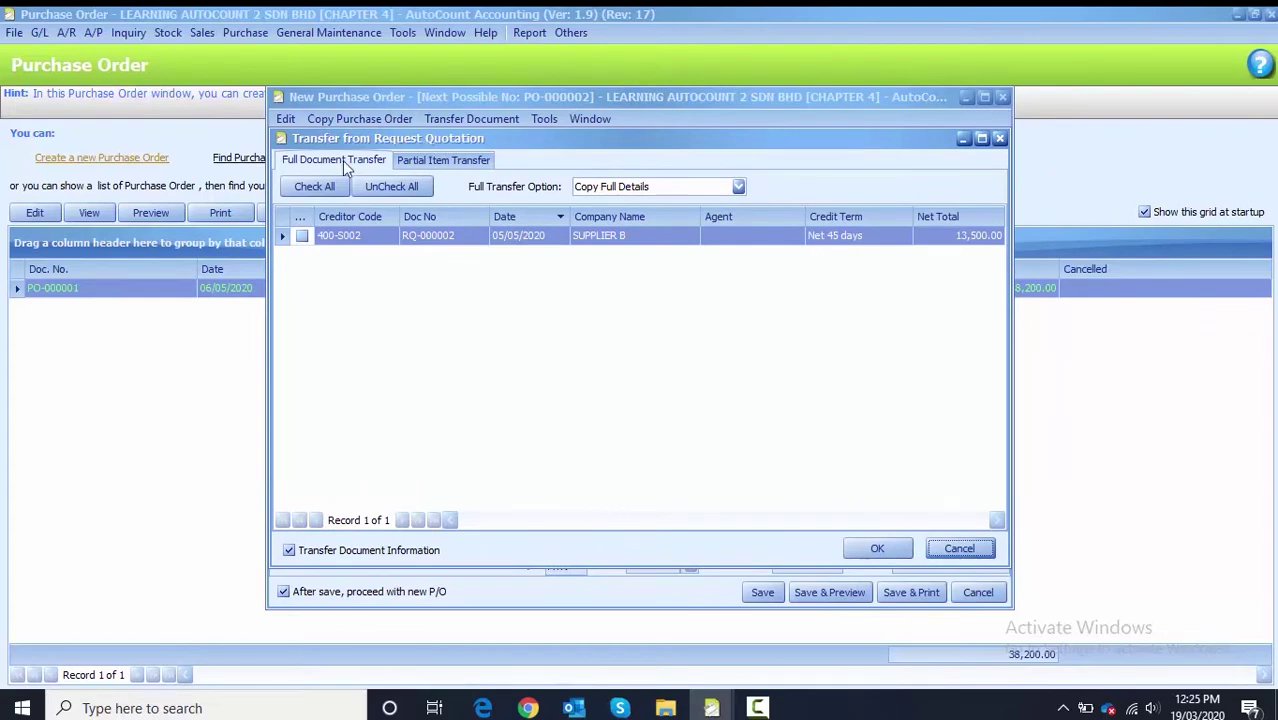
click(303, 236)
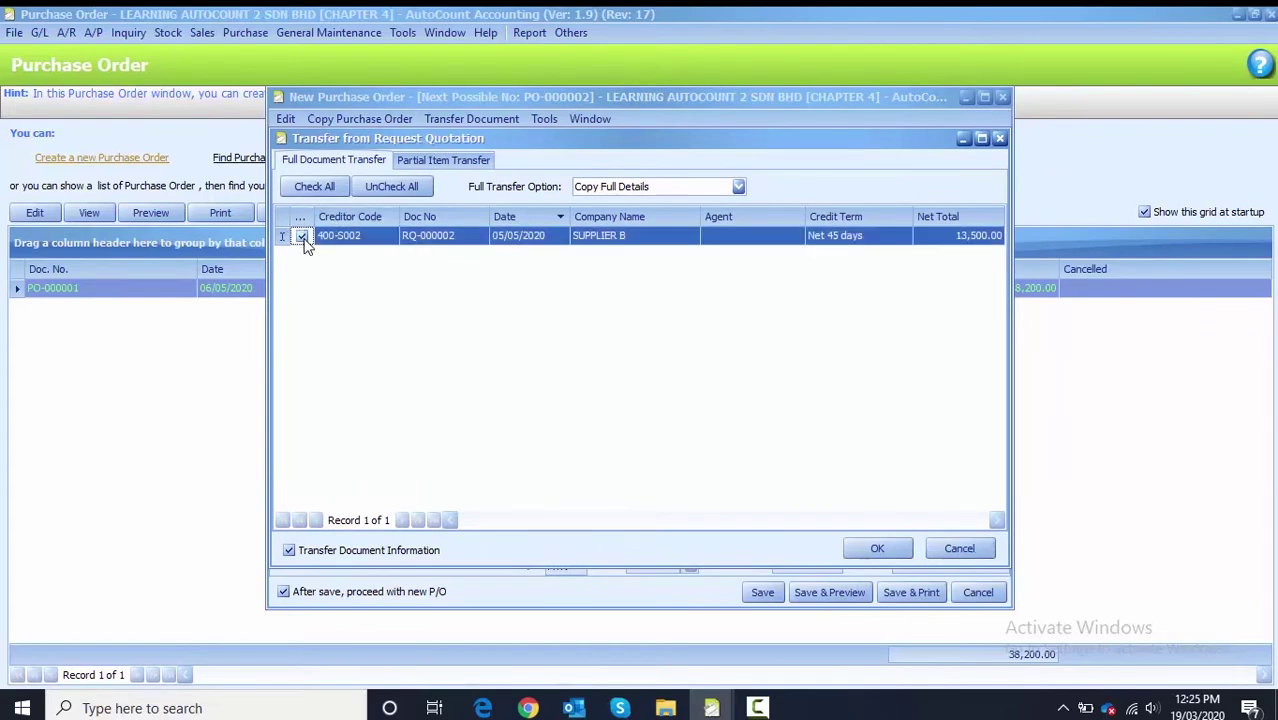
click(875, 549)
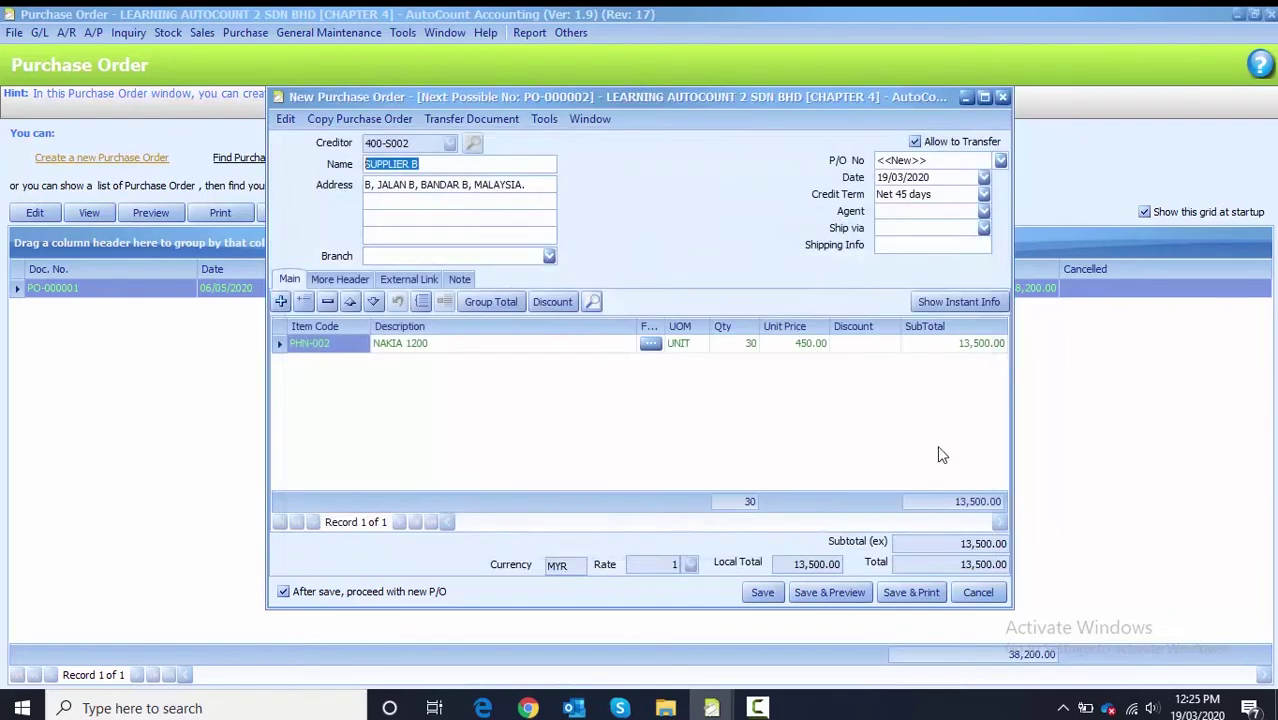
Date the SUPPLIER B purchase order 07/05/2020, save it without proceeding to a new P/O, and close the Purchase Order window
click(880, 178)
text(07/)
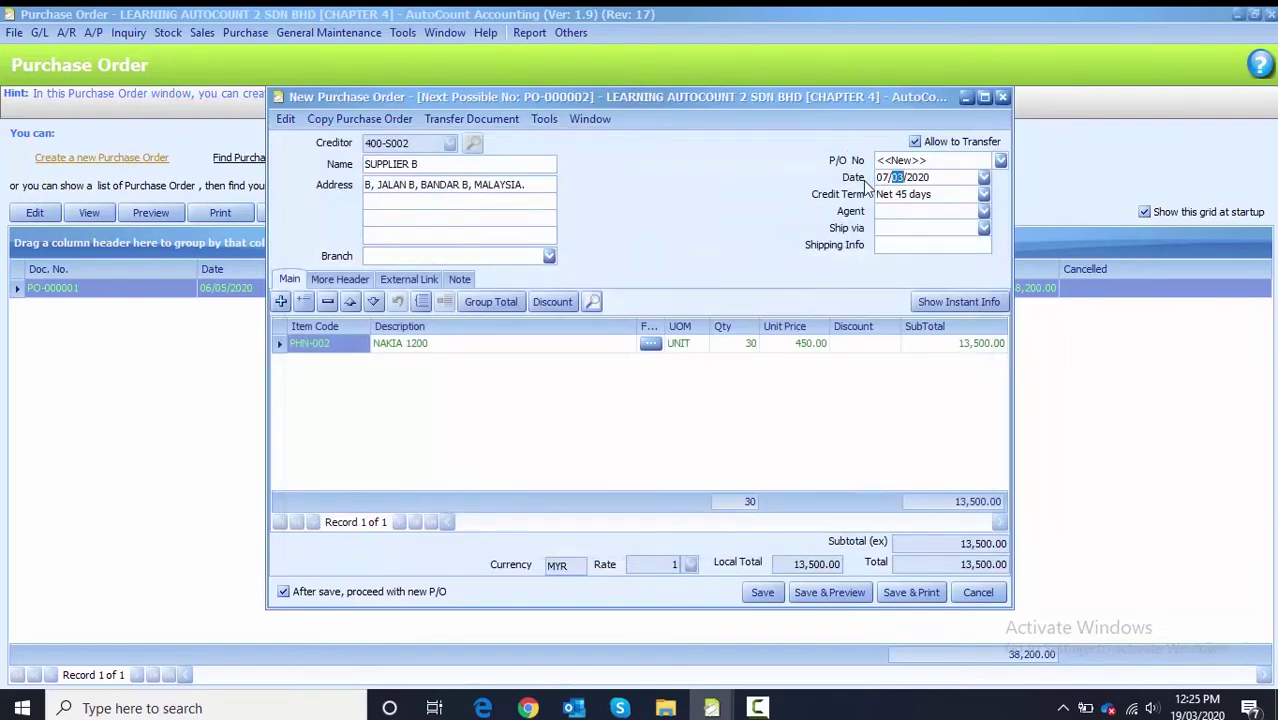
text(05)
click(513, 403)
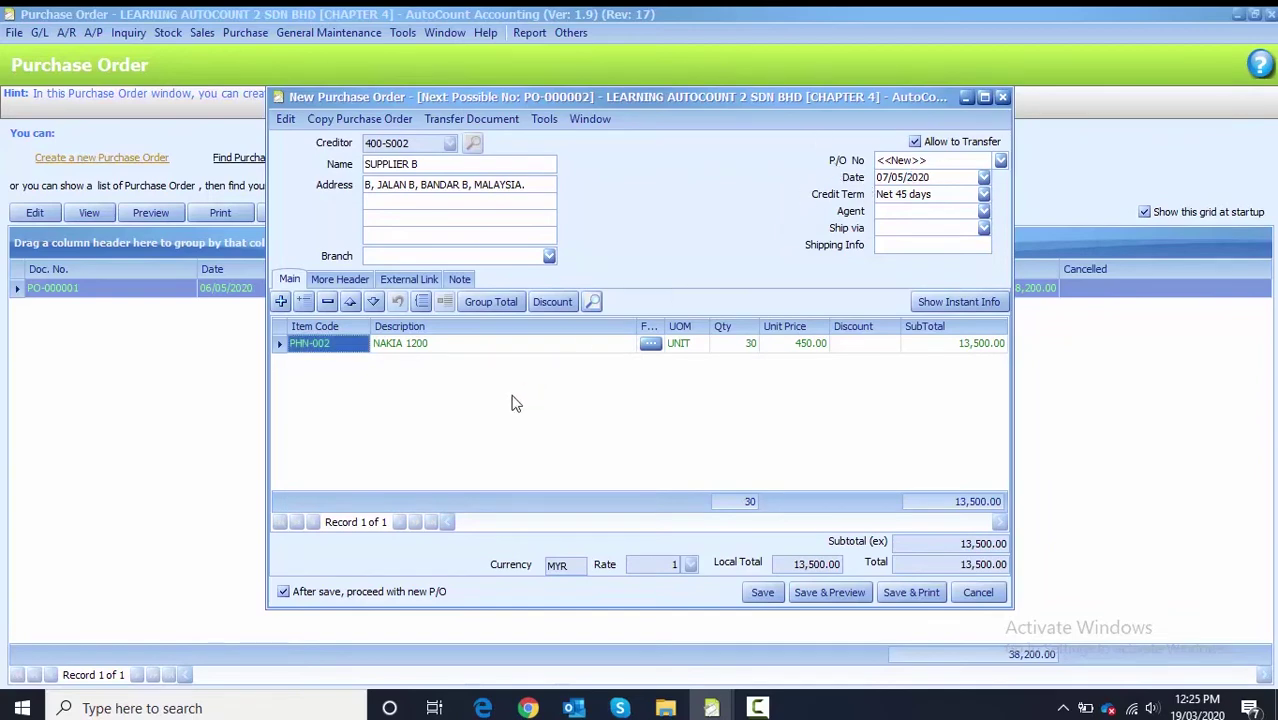
click(284, 591)
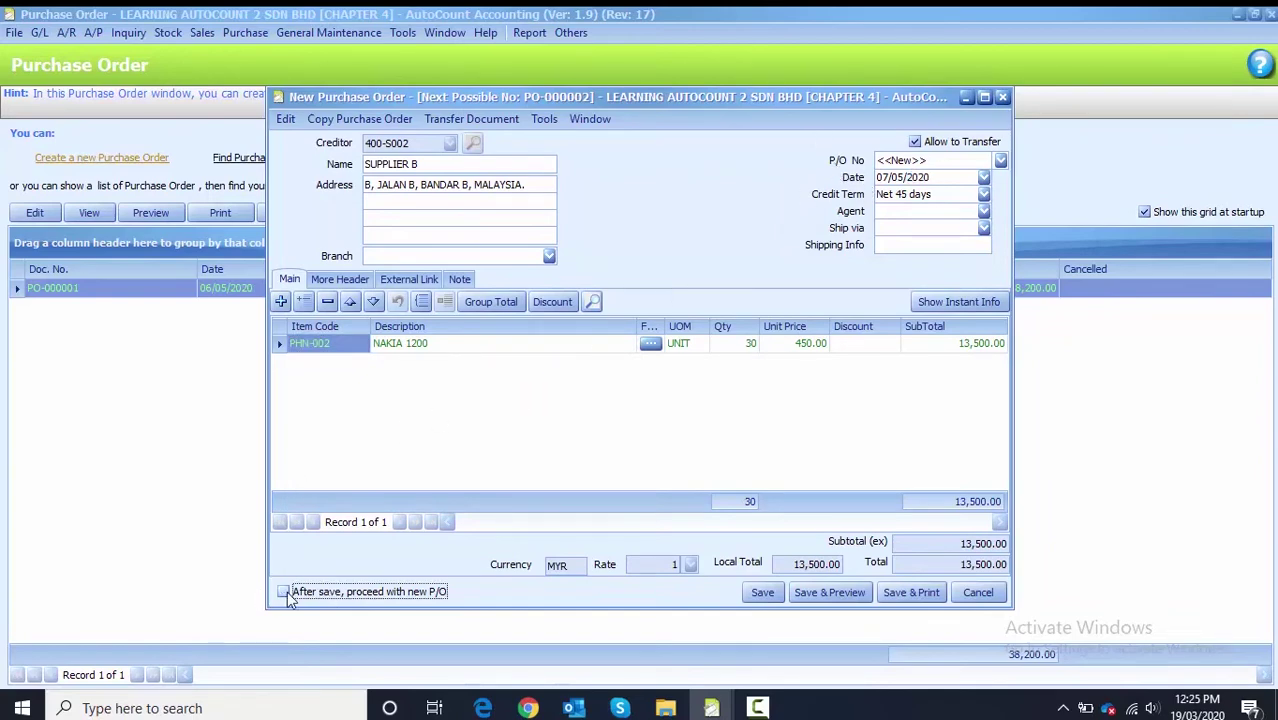
click(759, 593)
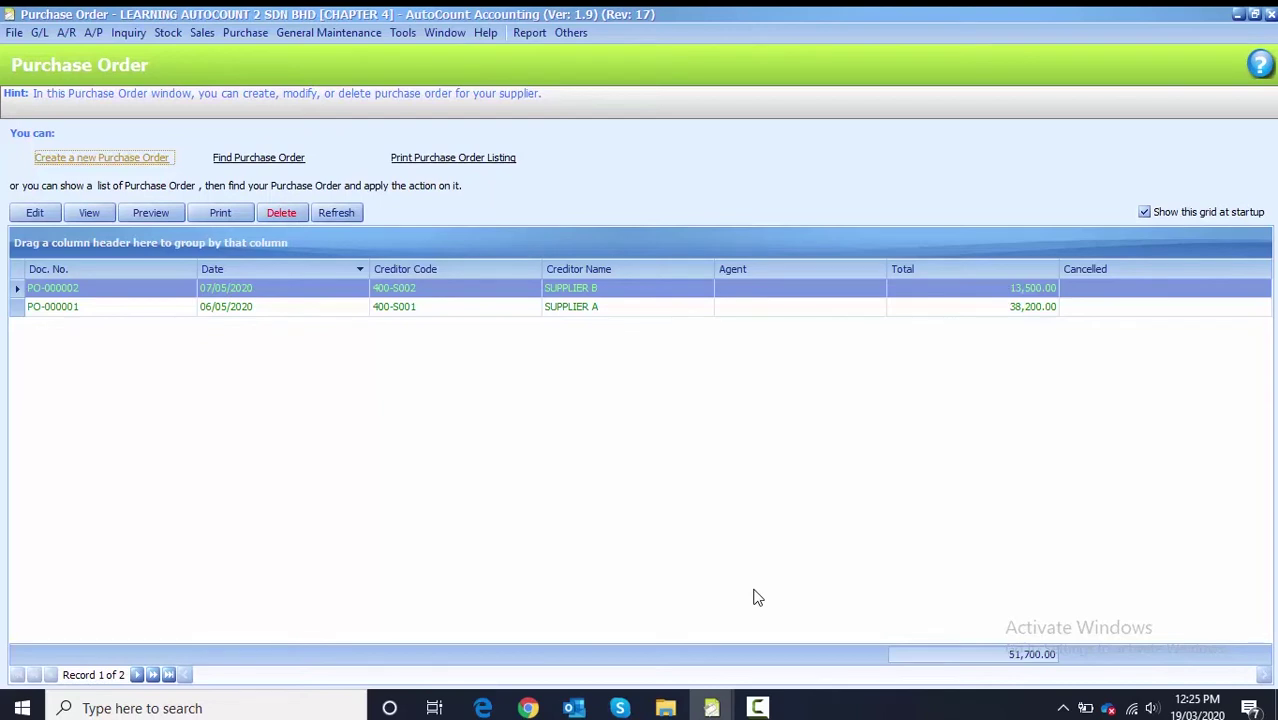
click(1269, 16)
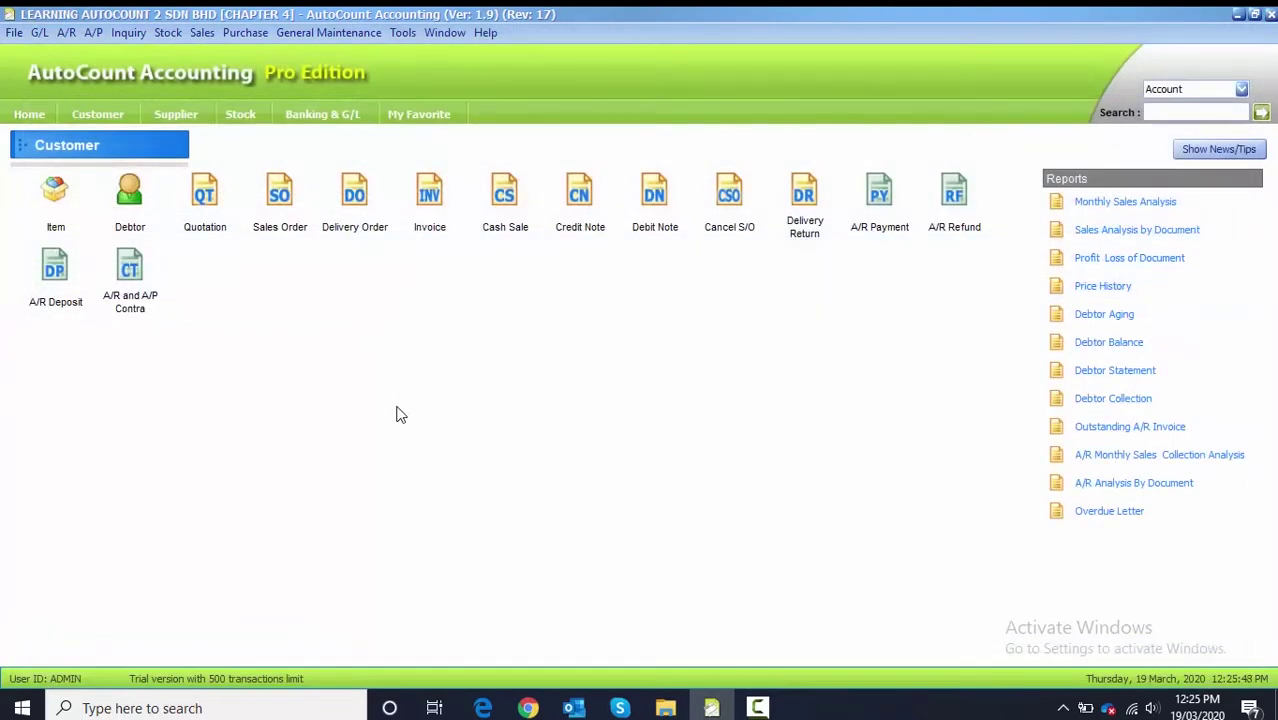
Create a new goods received note with SUPPLIER A as the creditor
click(232, 38)
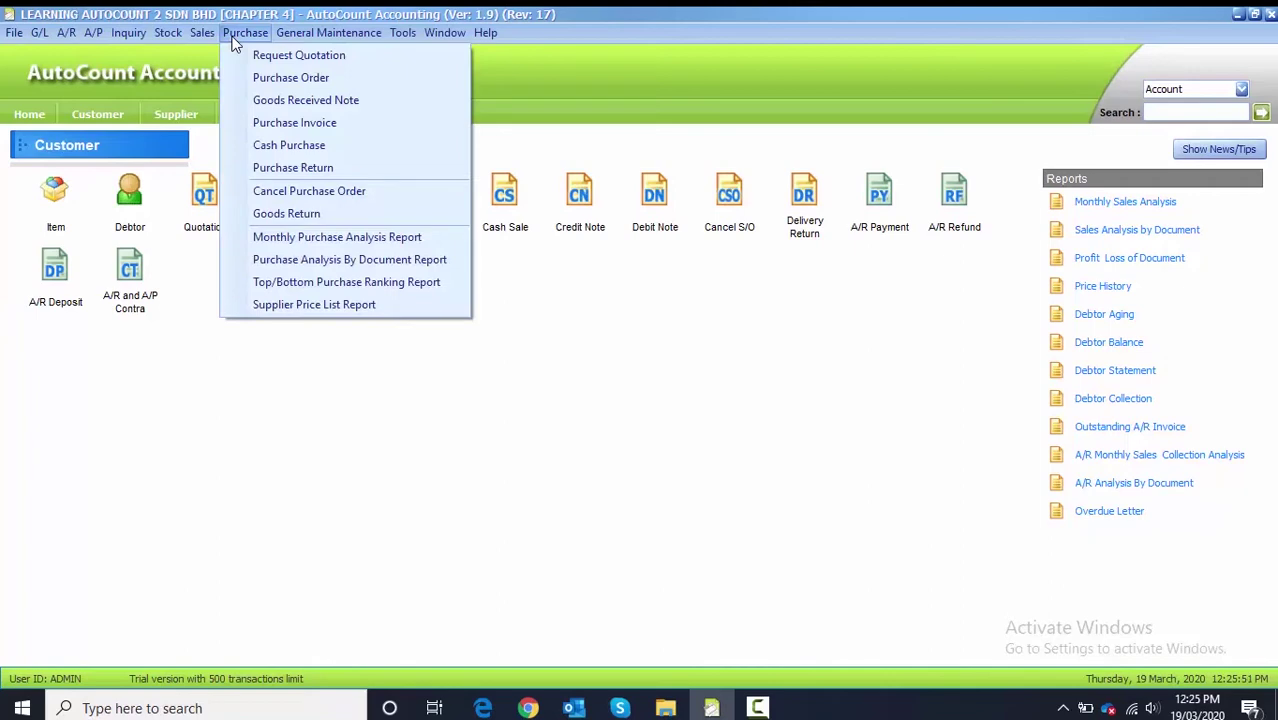
click(255, 101)
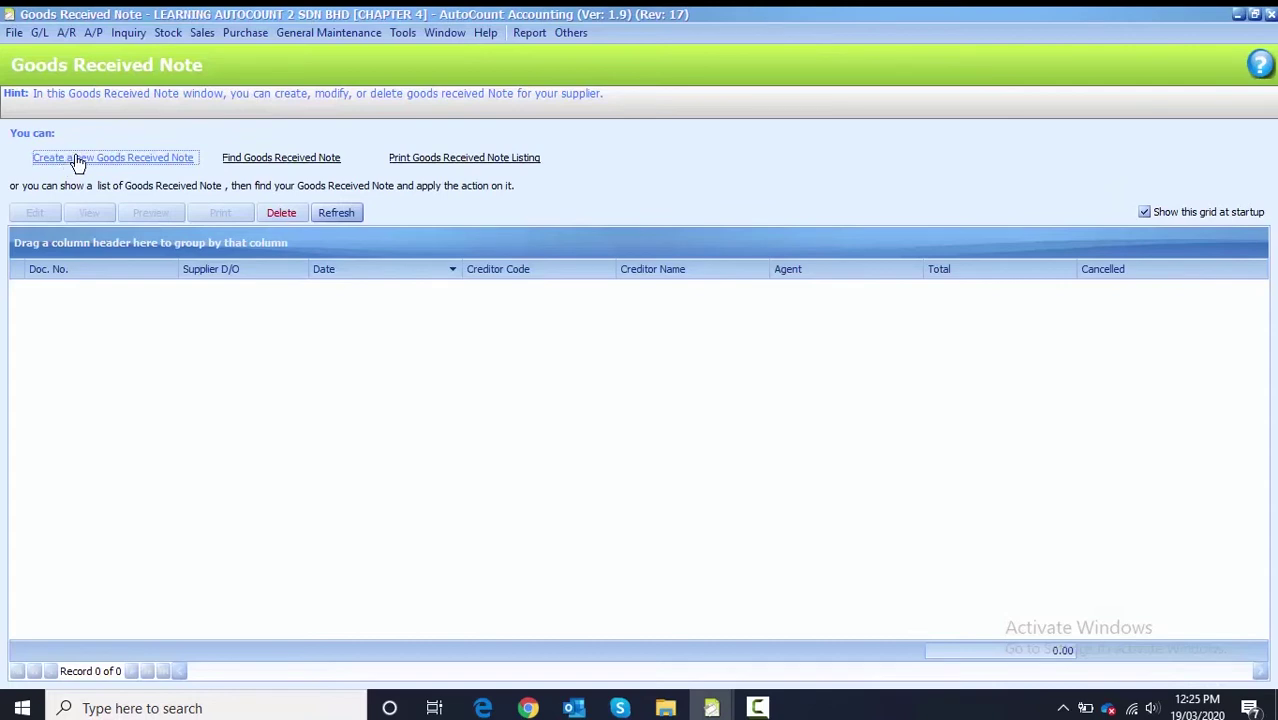
click(113, 159)
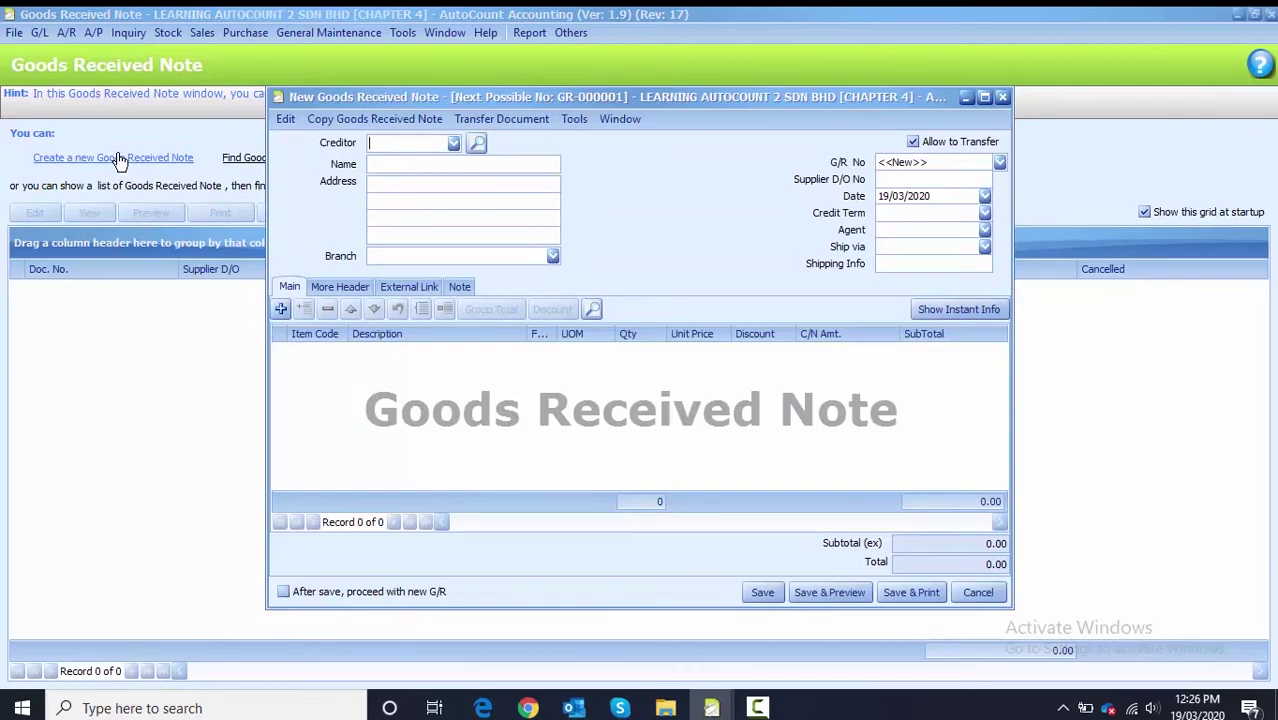
click(454, 144)
click(461, 182)
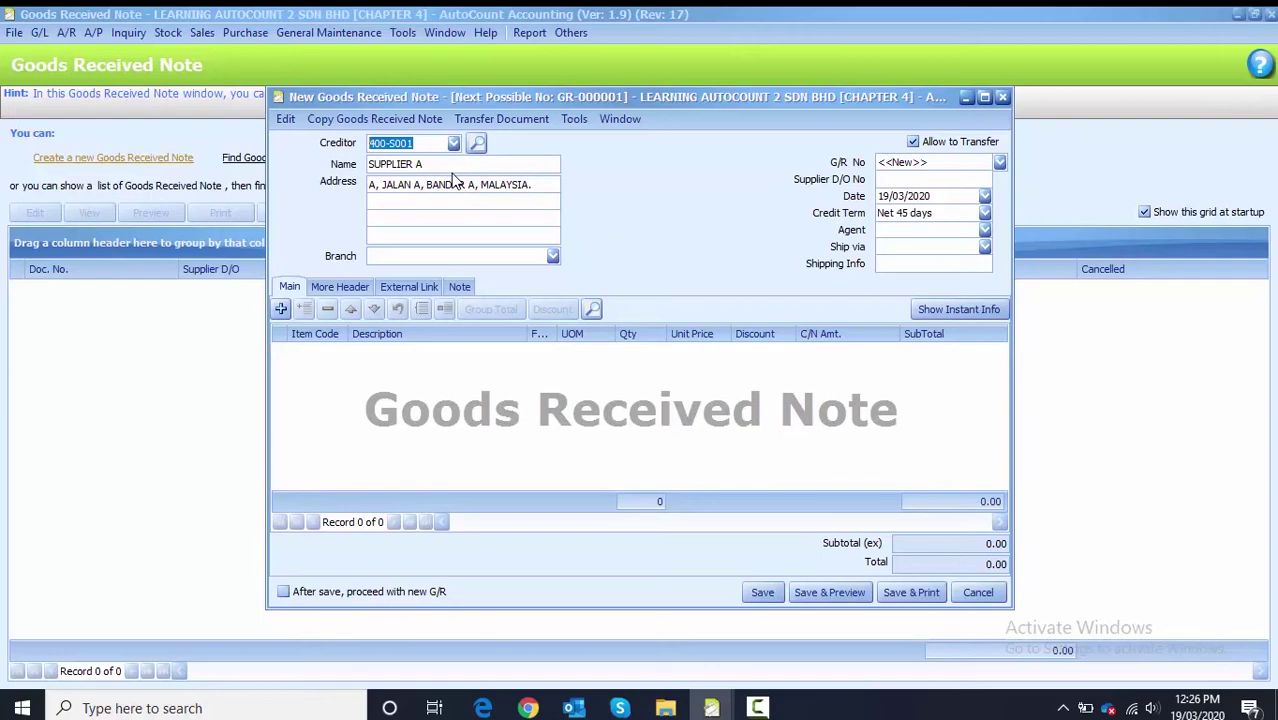
Start a partial item transfer from SUPPLIER A's purchase order, with new quantities of 150 for ACL-001 and 80 for PHL-001
click(478, 120)
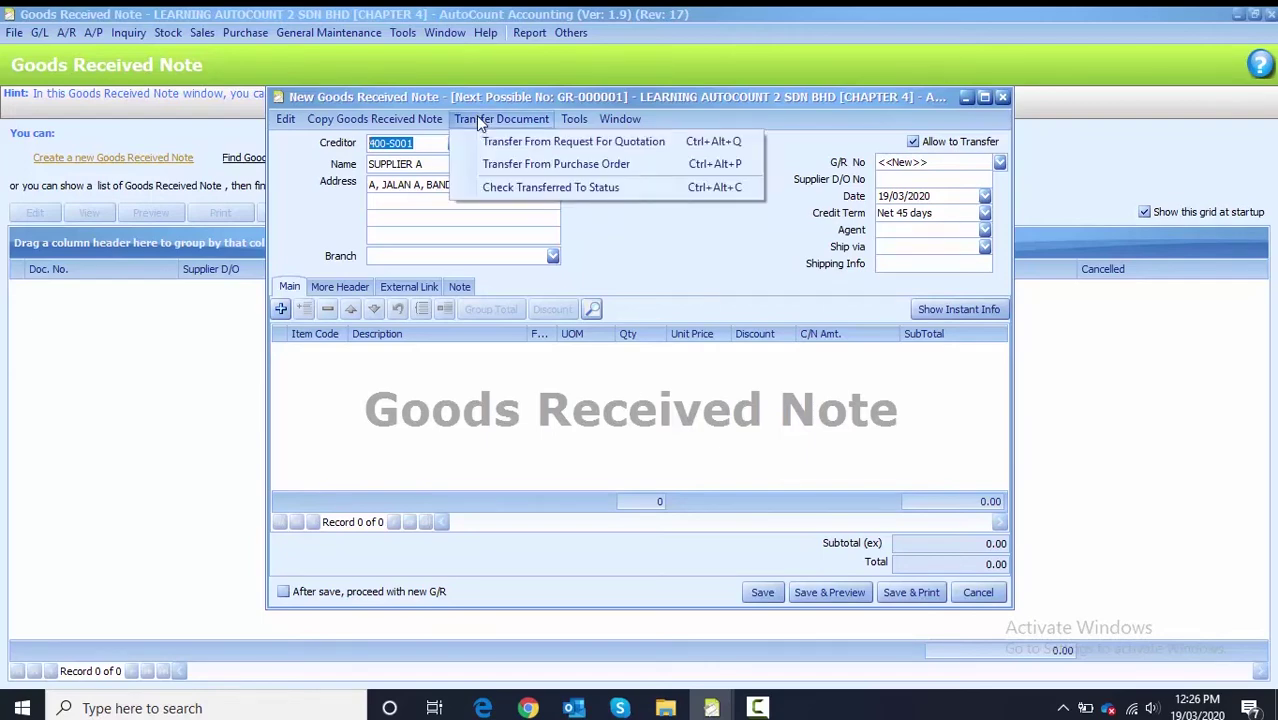
click(536, 164)
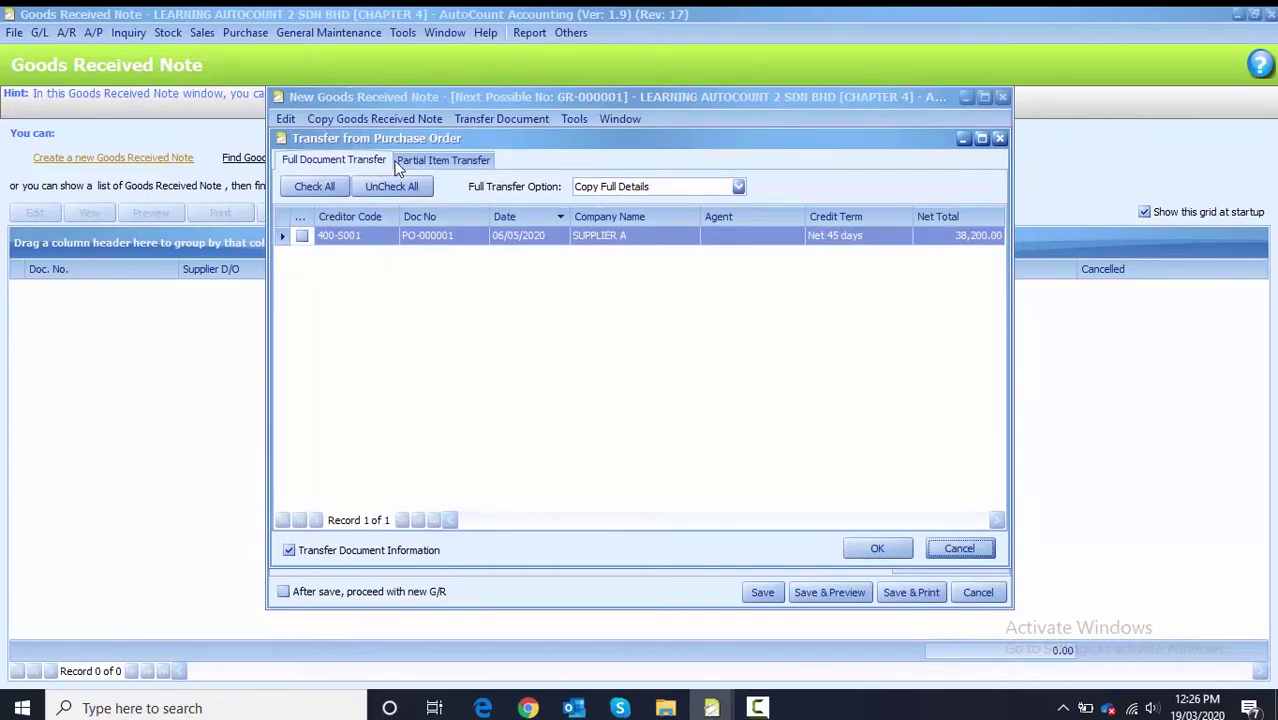
click(435, 162)
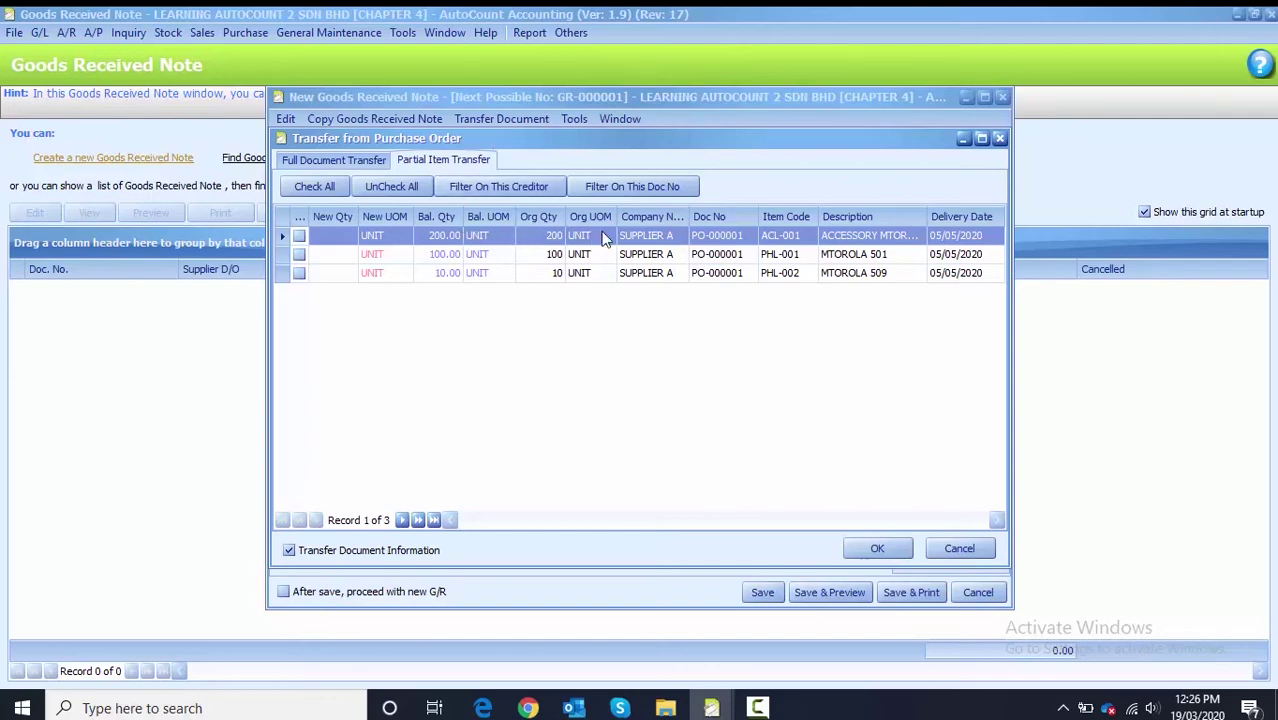
click(795, 238)
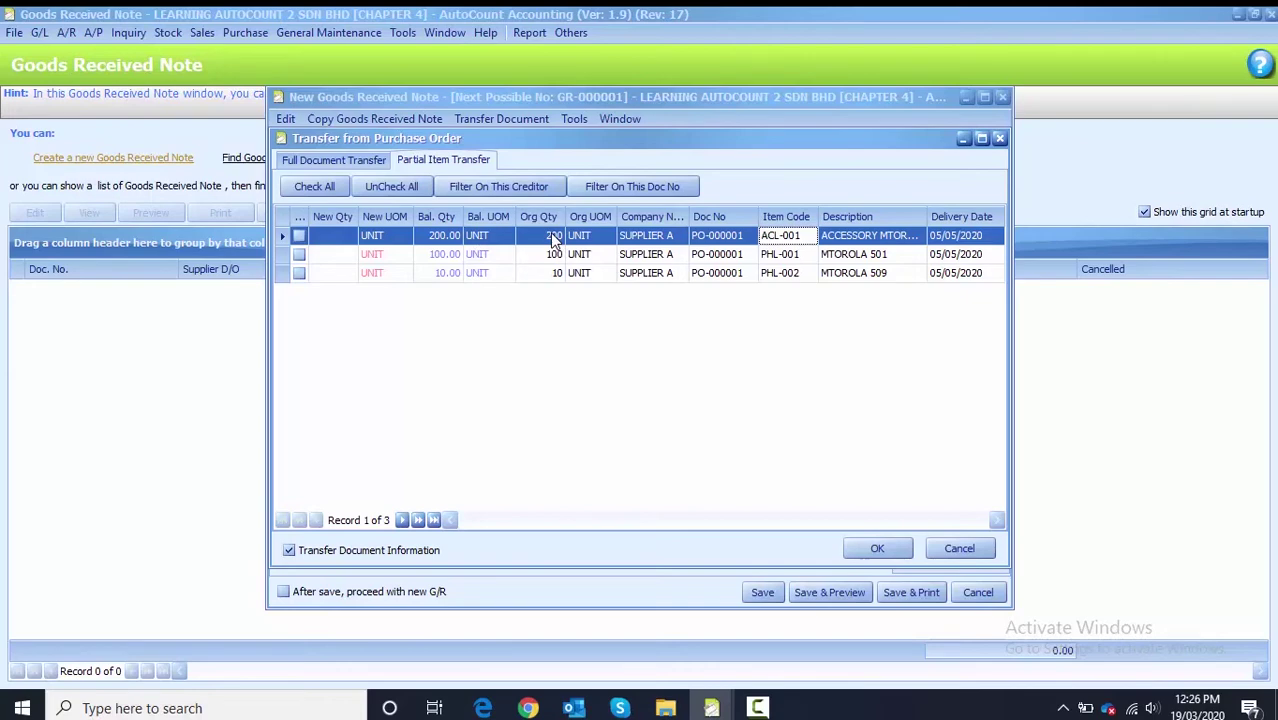
click(330, 240)
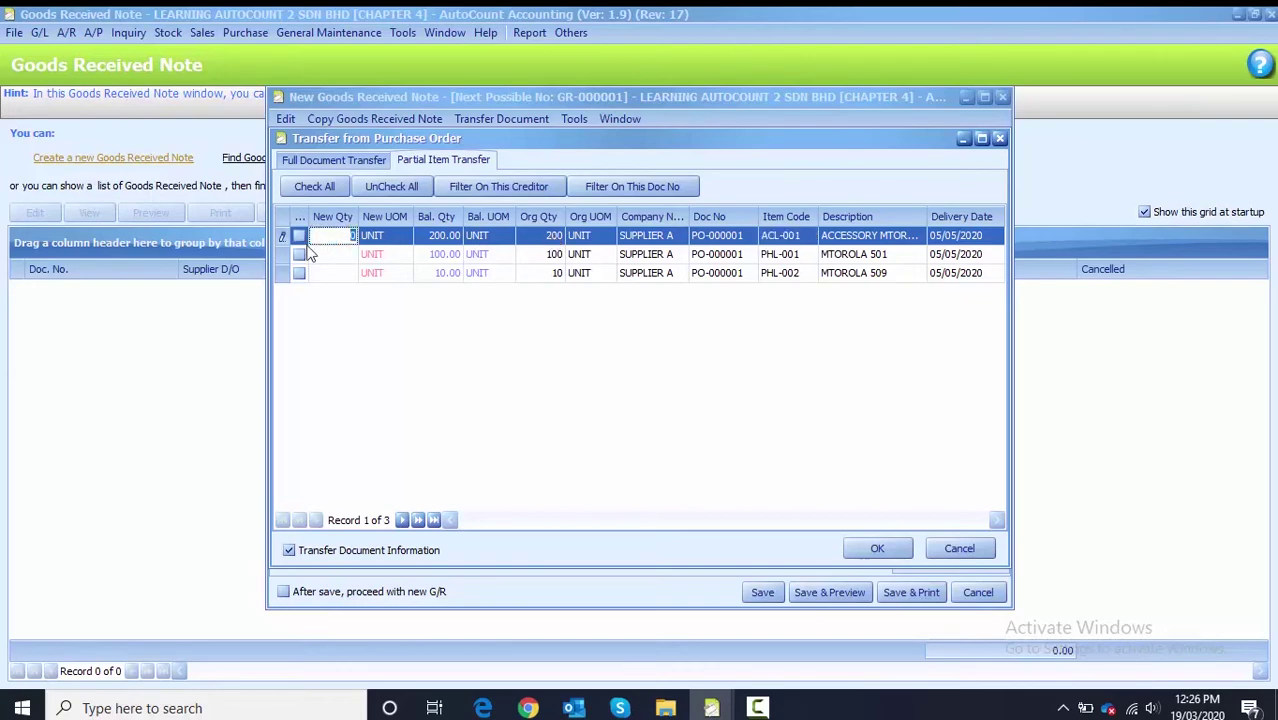
text(150)
click(625, 258)
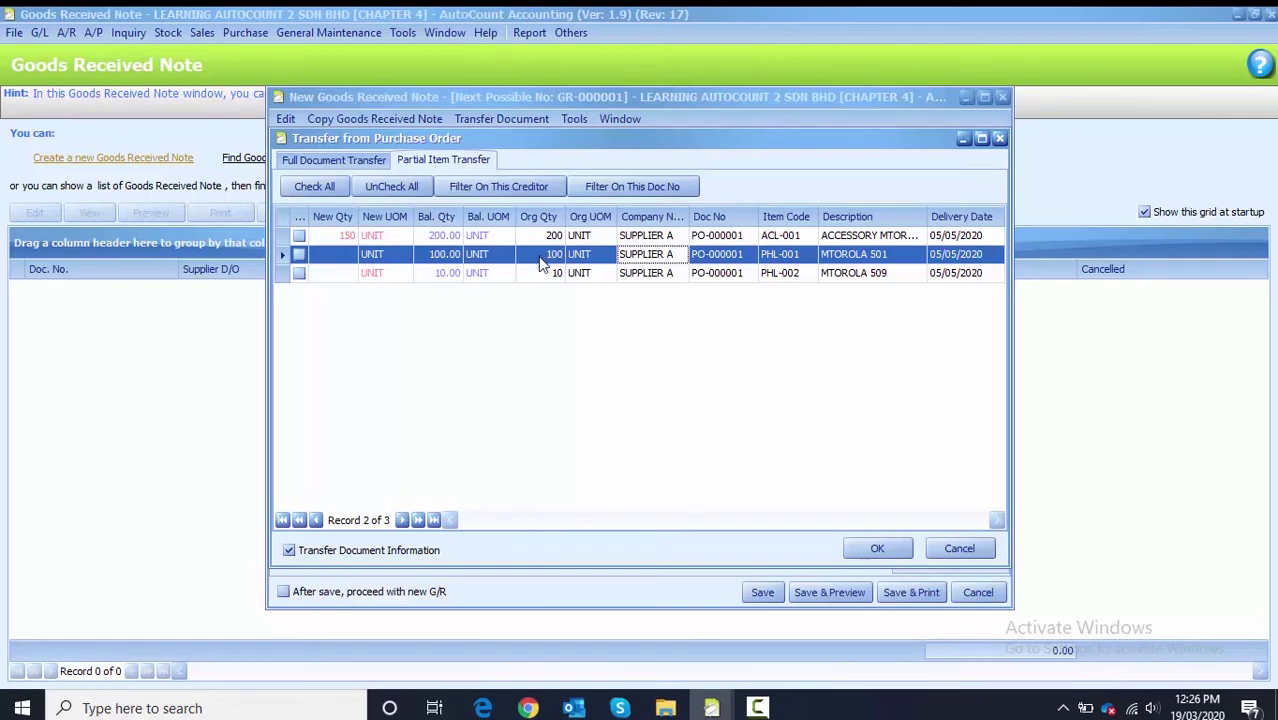
click(334, 256)
text(80)
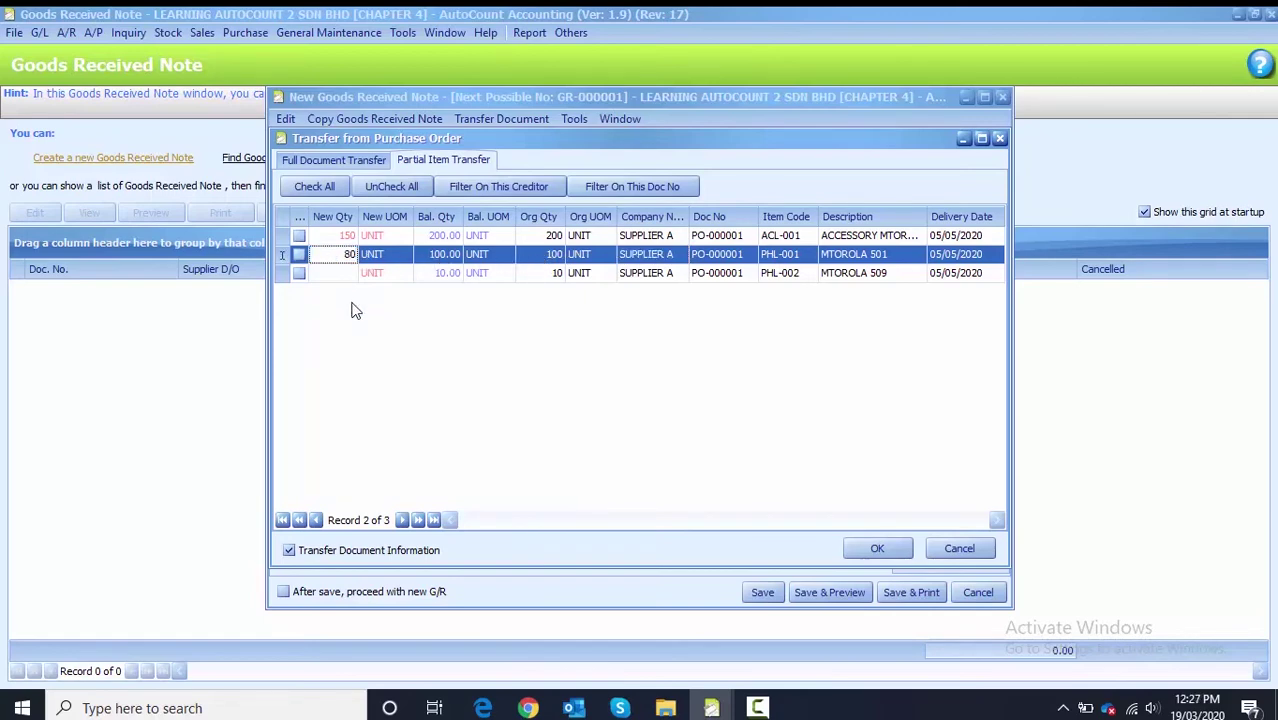
Mark ACL-001, PHL-001 and the full 10 units of PHL-002, and transfer them into the goods received note
click(673, 274)
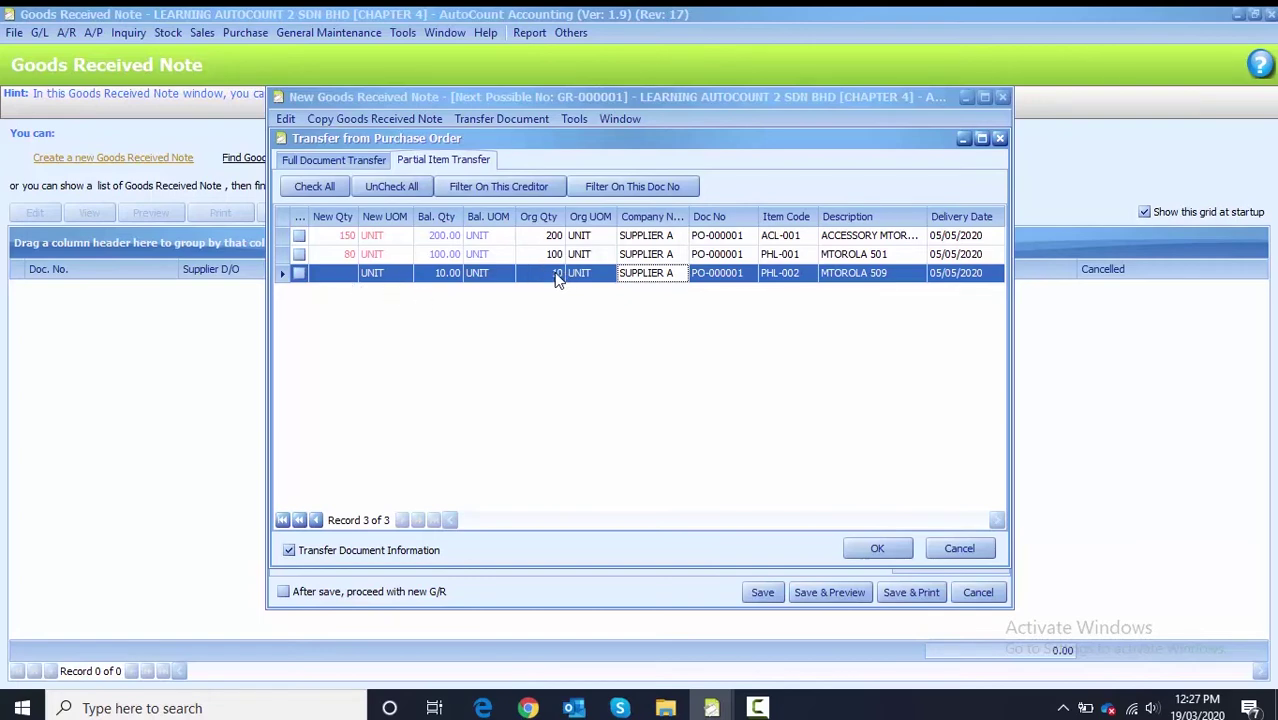
click(298, 273)
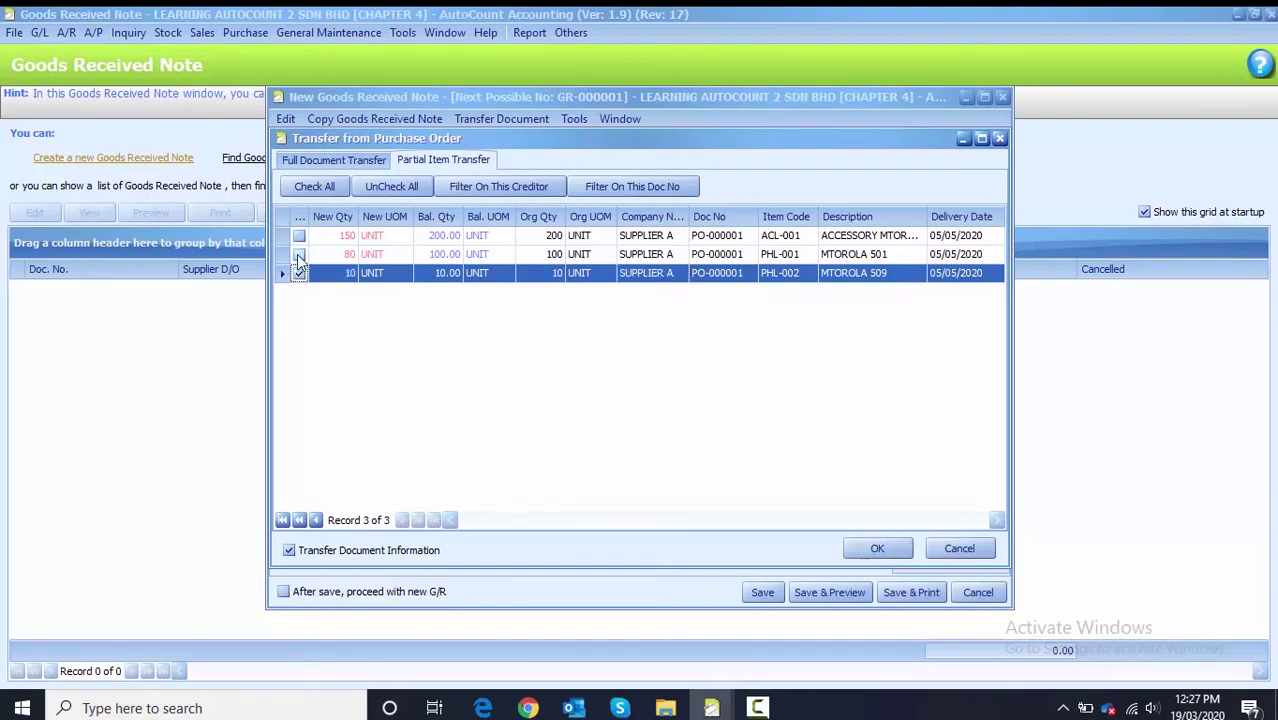
click(298, 255)
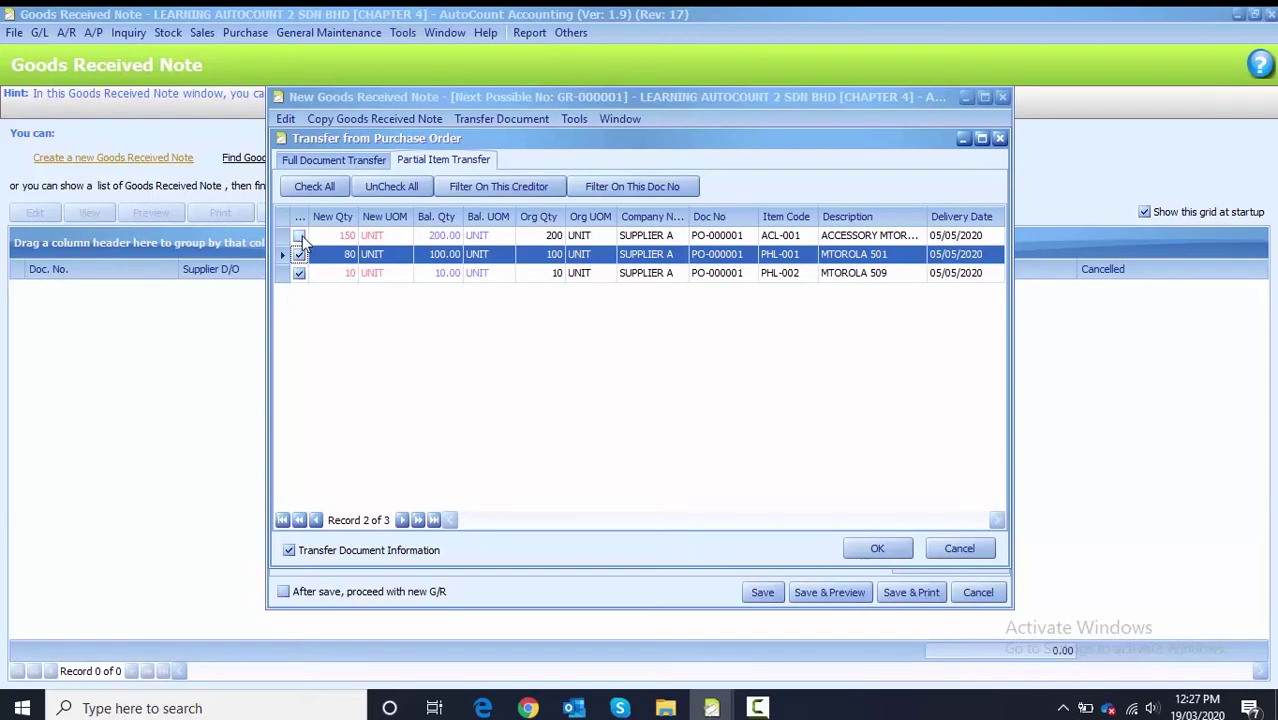
click(301, 238)
click(301, 238)
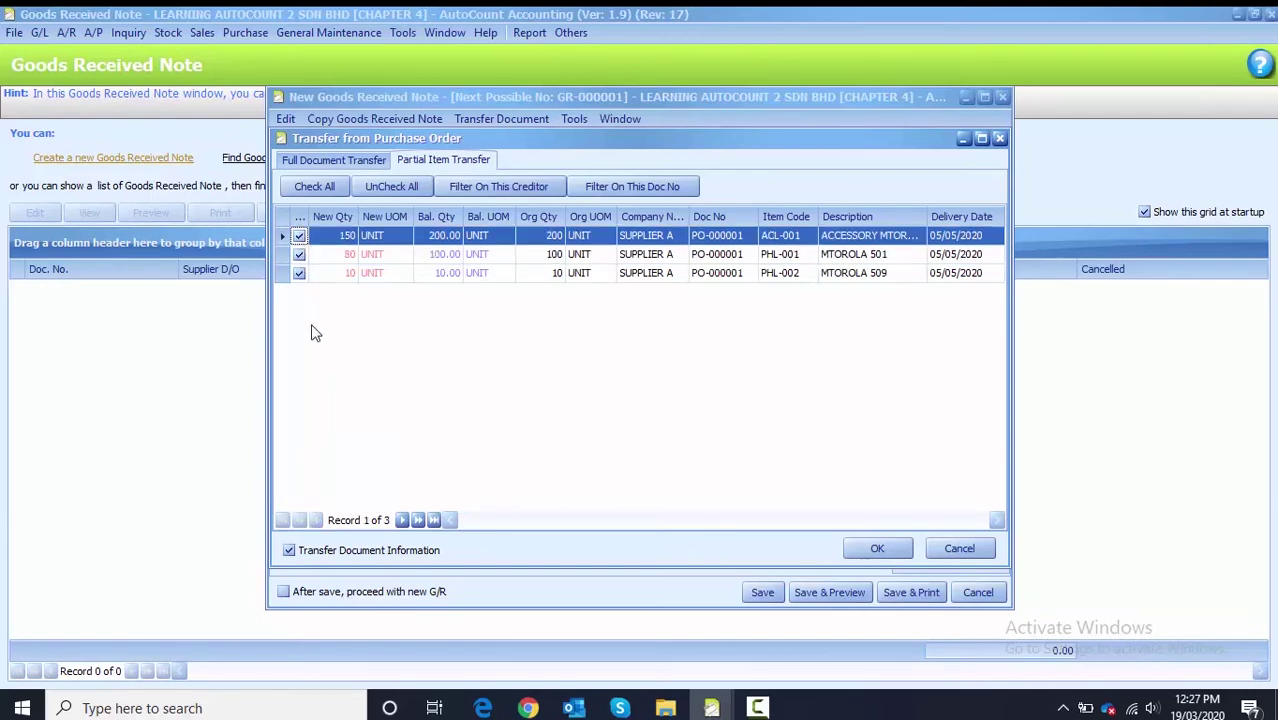
click(877, 551)
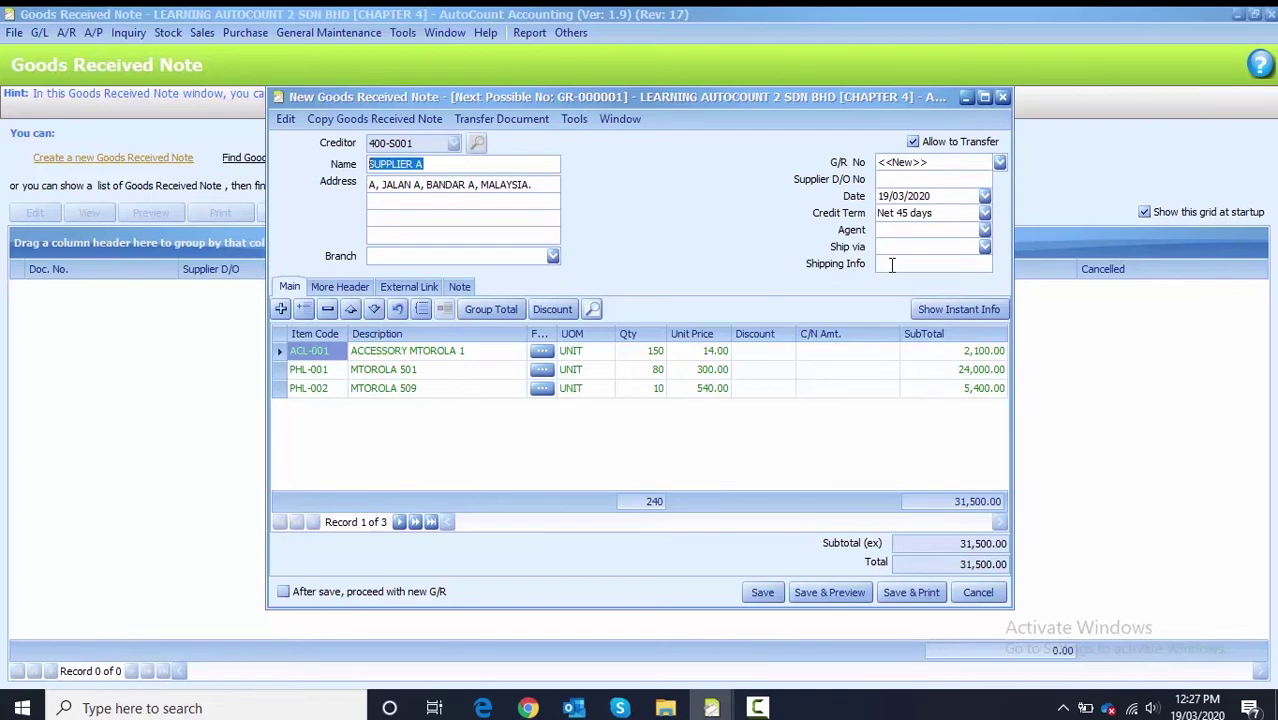
Enter the supplier's delivery order number, date the goods received note 08/05/2020, save it and close the Goods Received Note window
click(889, 181)
text(13555)
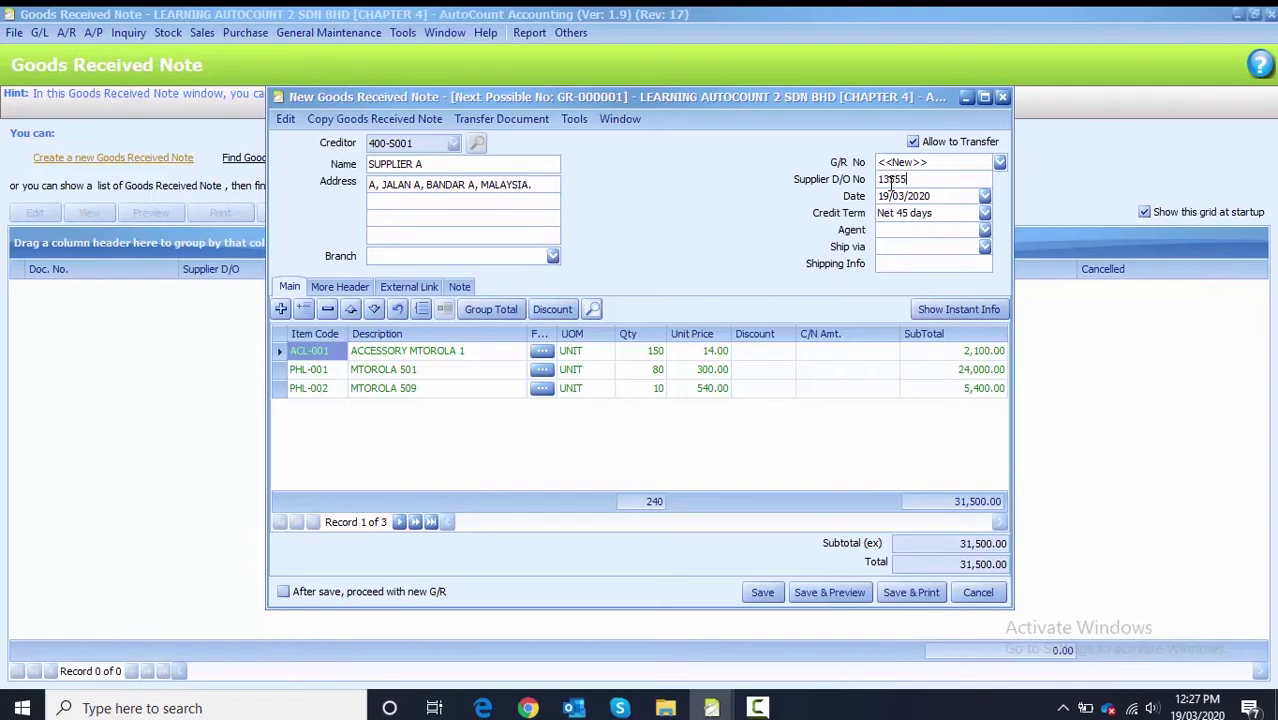
click(883, 197)
text(08/05)
click(763, 594)
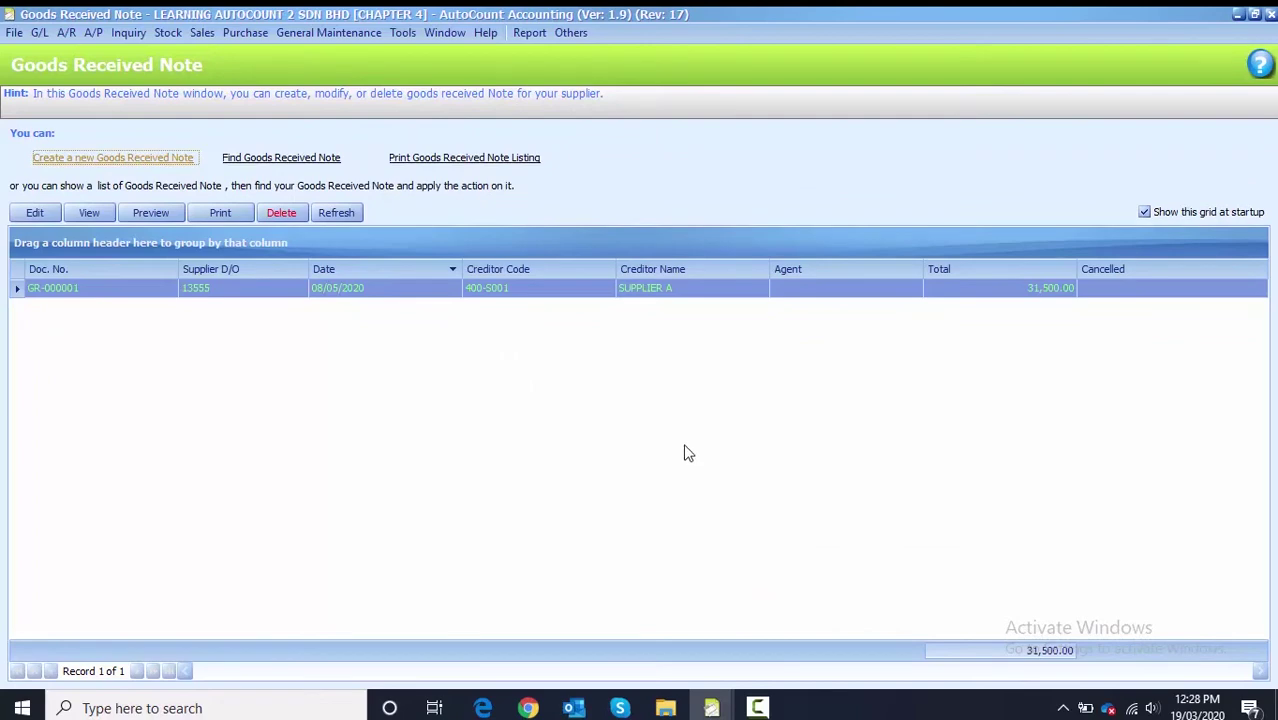
click(1270, 15)
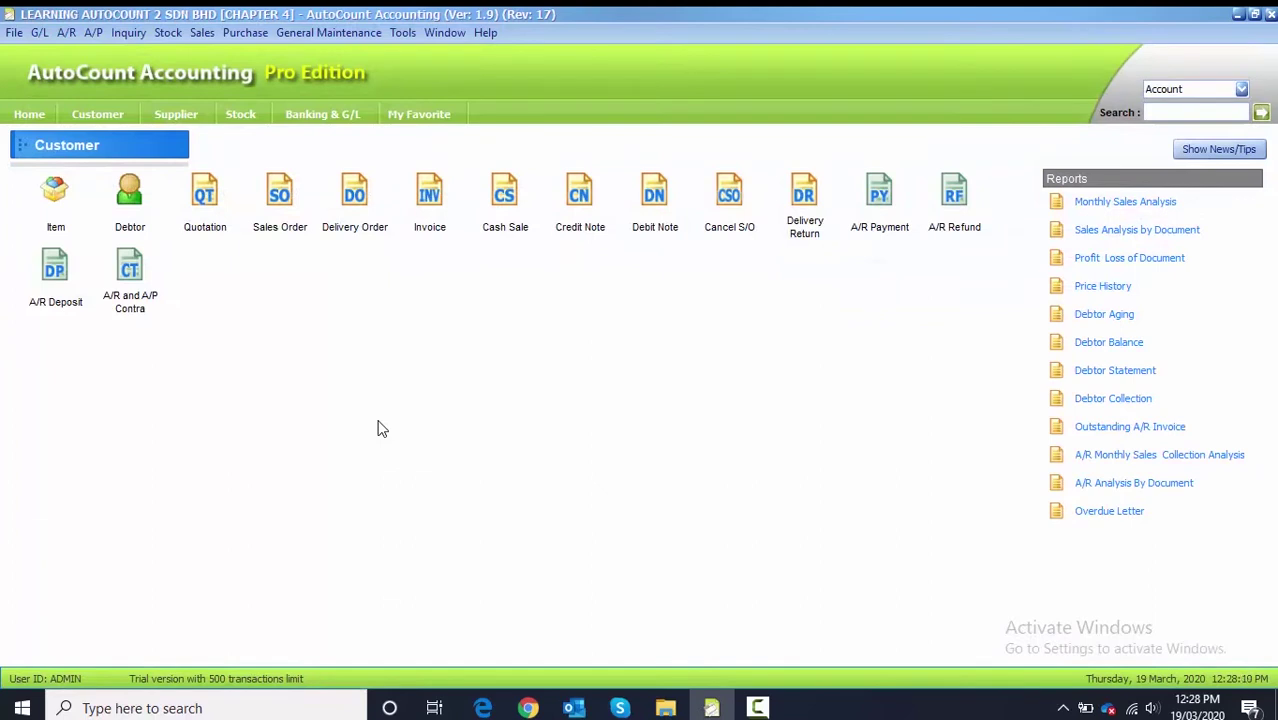
Create a new purchase invoice with SUPPLIER A as the creditor
click(243, 32)
click(277, 124)
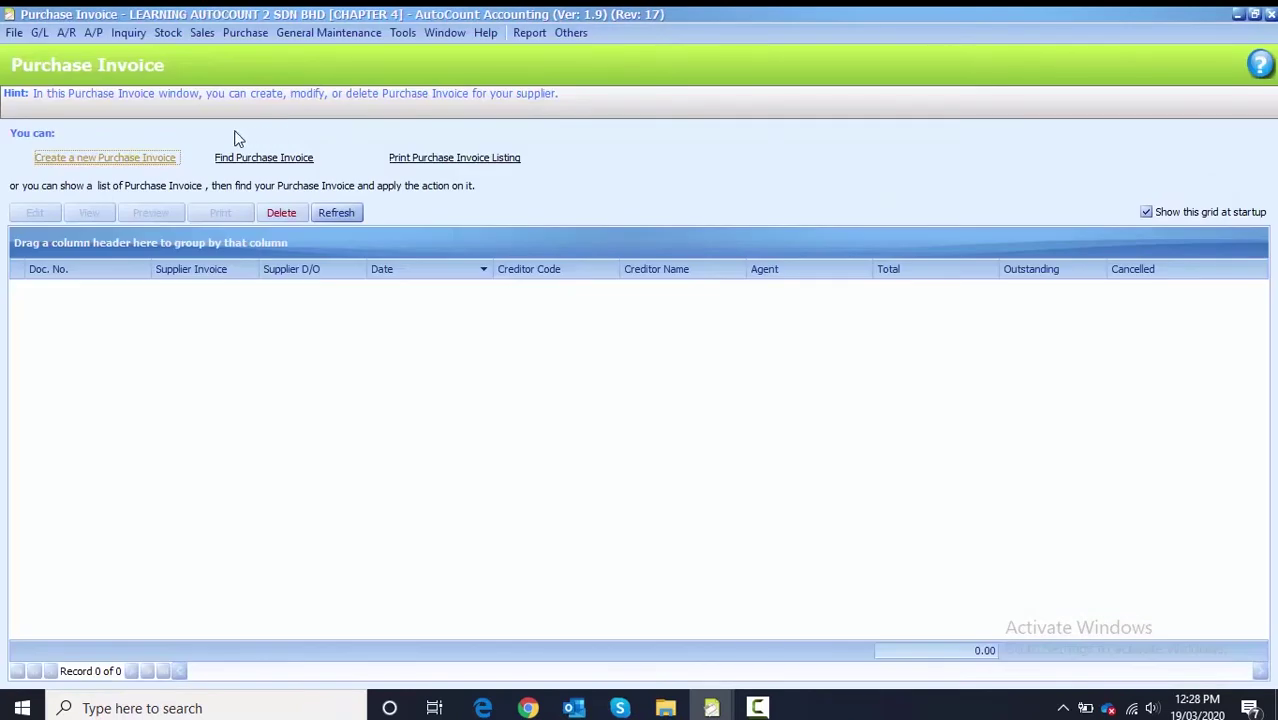
click(108, 160)
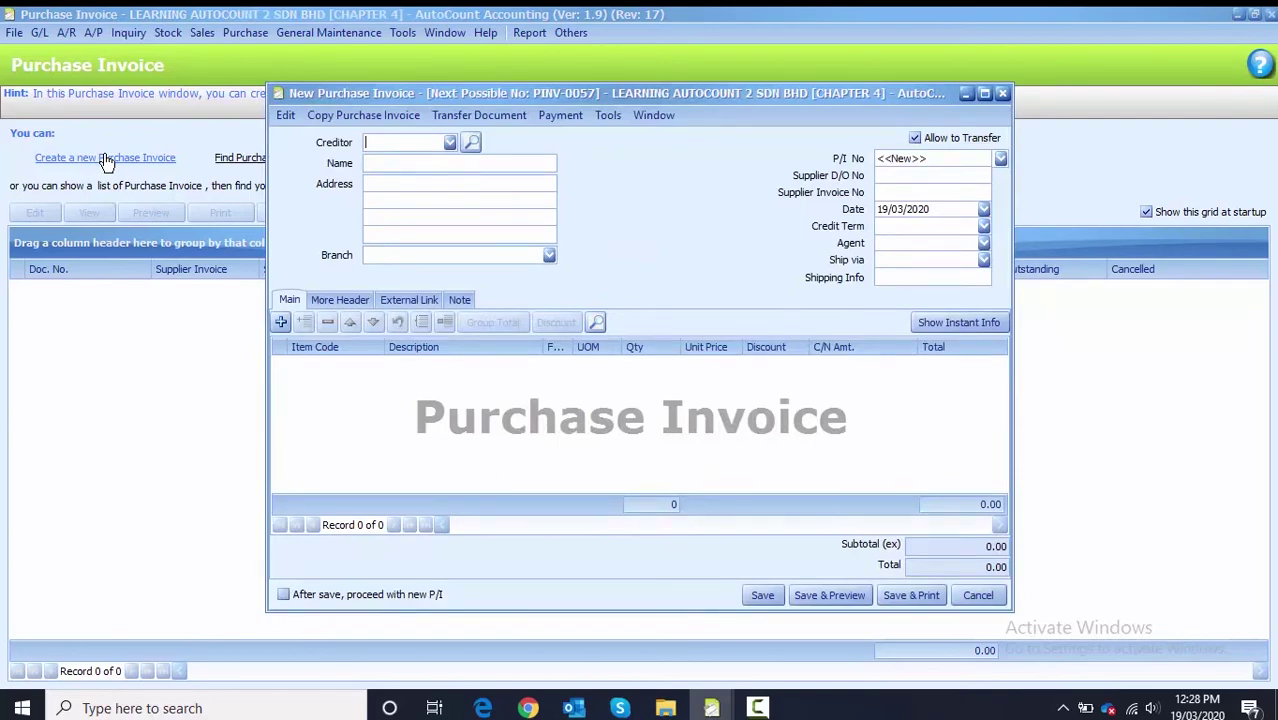
click(450, 142)
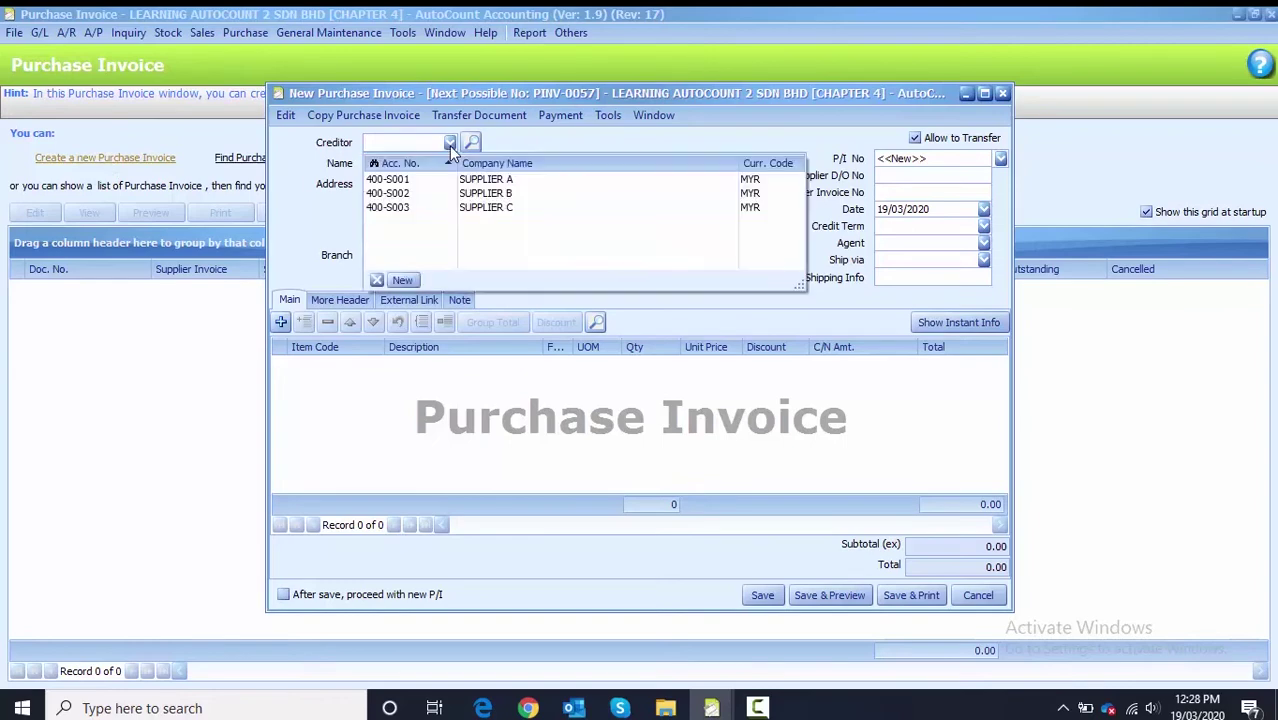
click(440, 180)
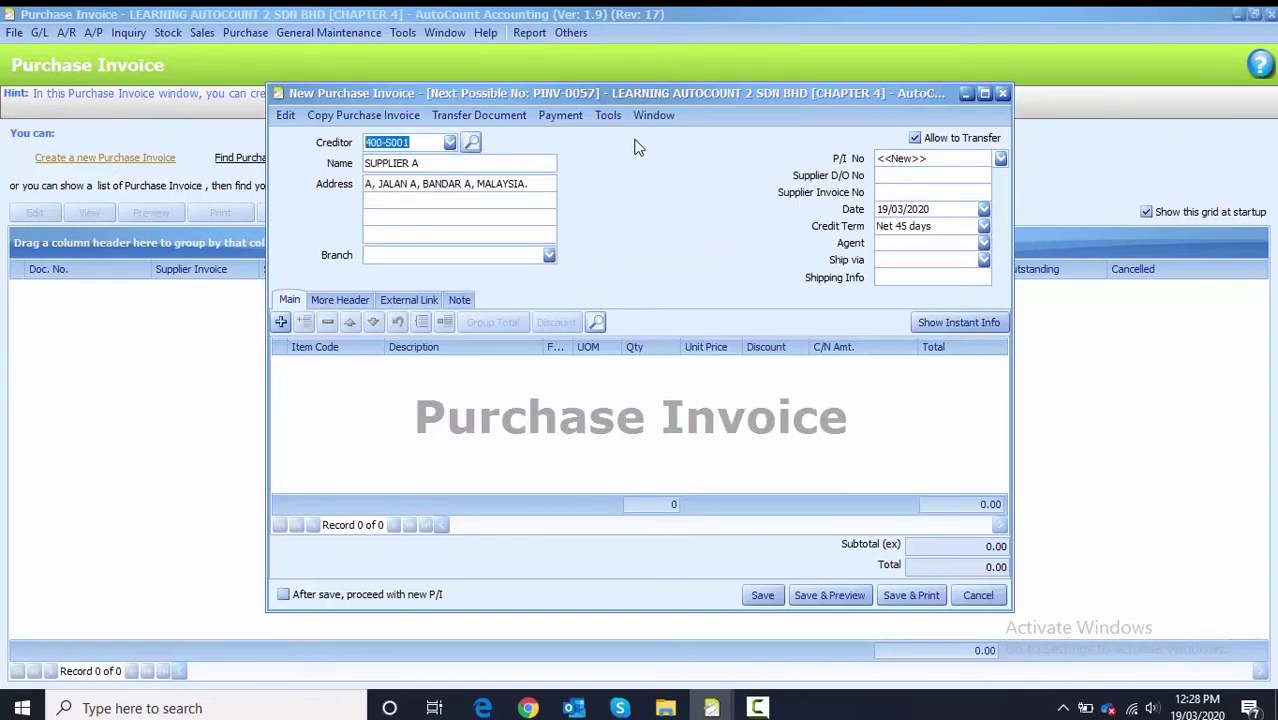
Transfer SUPPLIER A's full goods received note into the purchase invoice
click(475, 120)
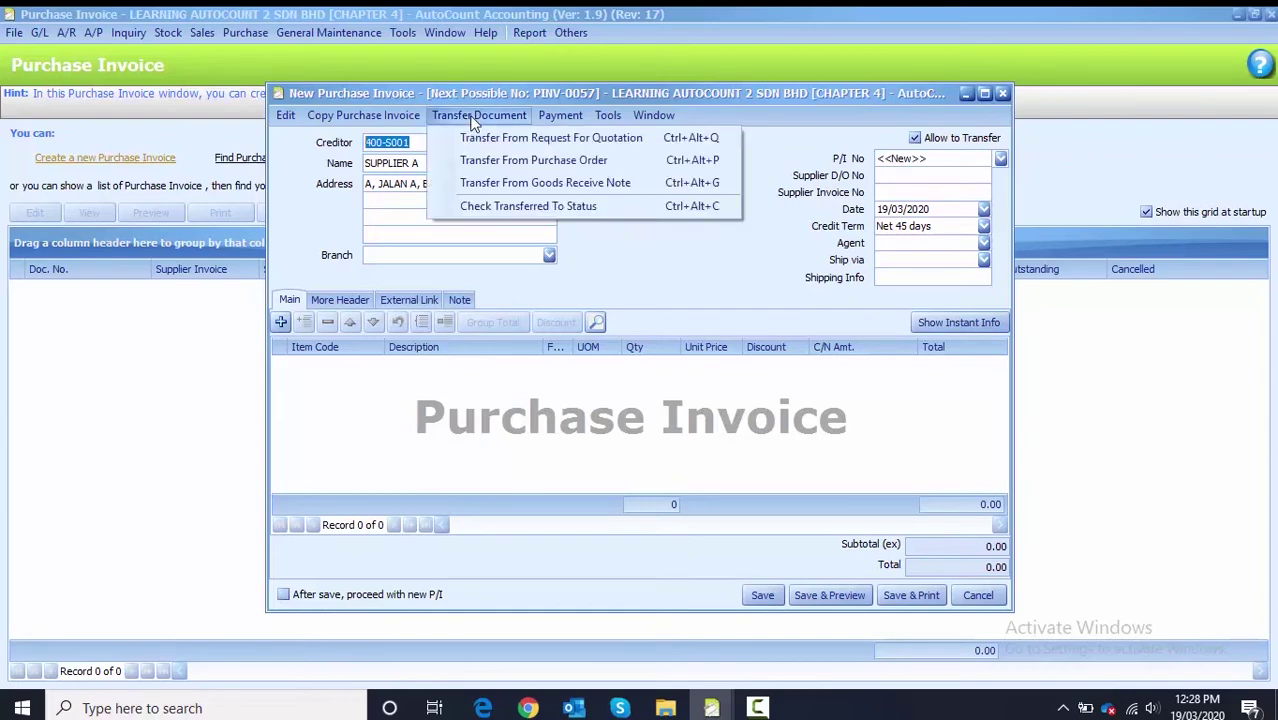
click(530, 184)
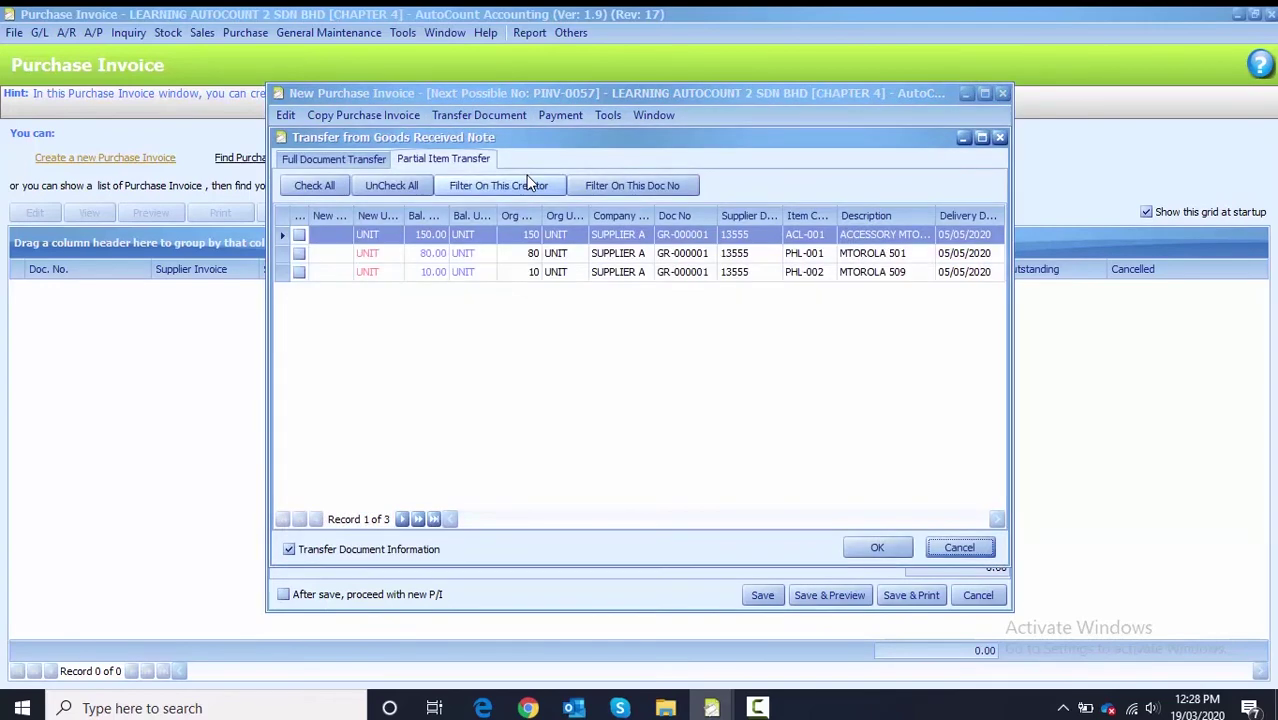
click(356, 160)
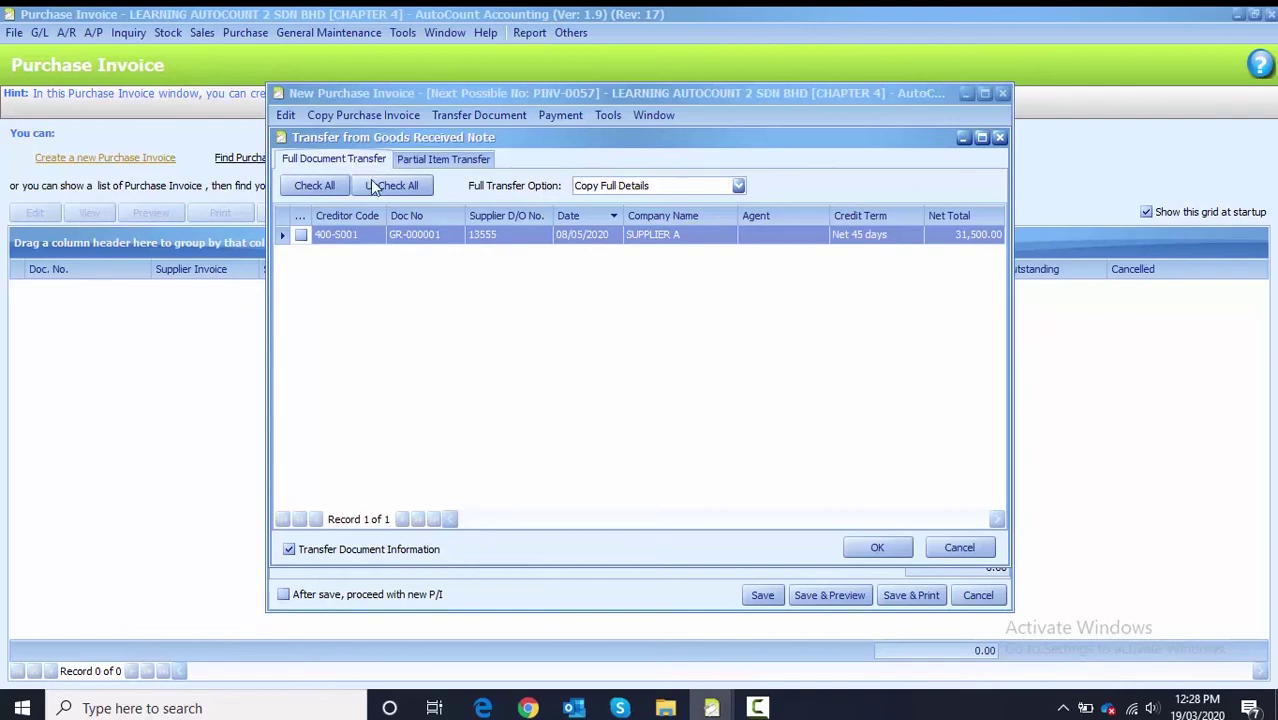
click(303, 236)
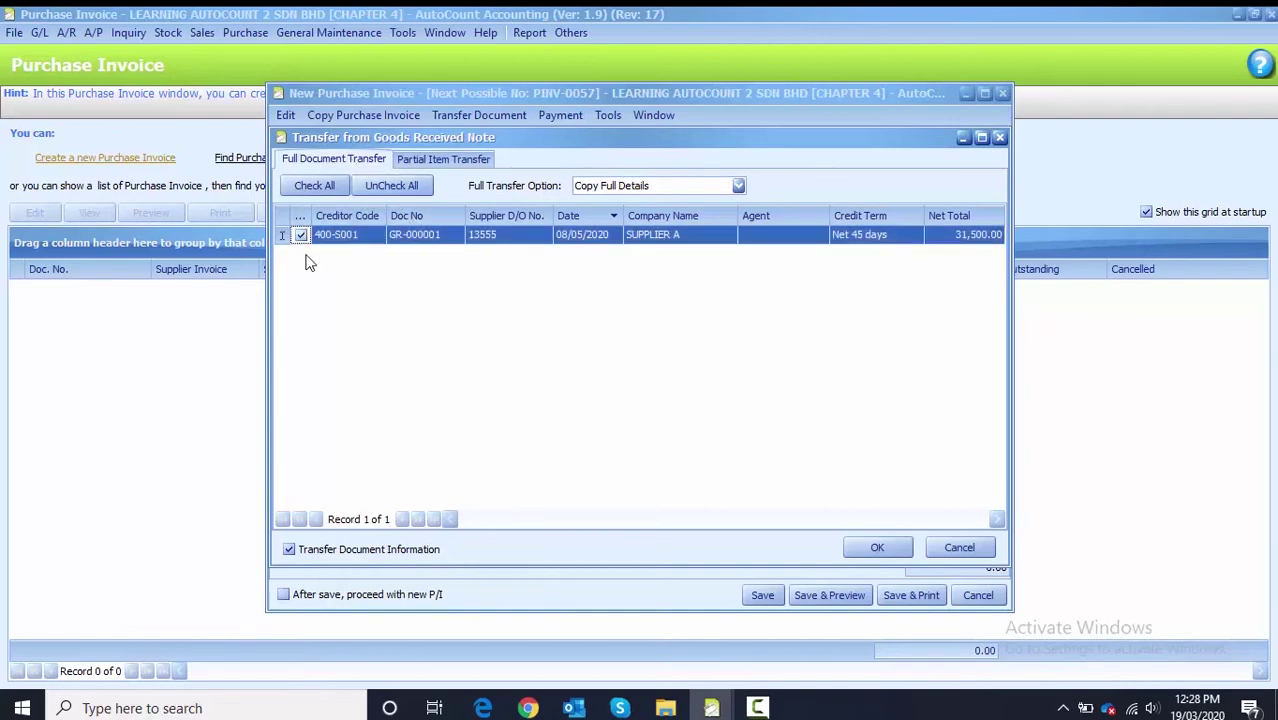
click(876, 550)
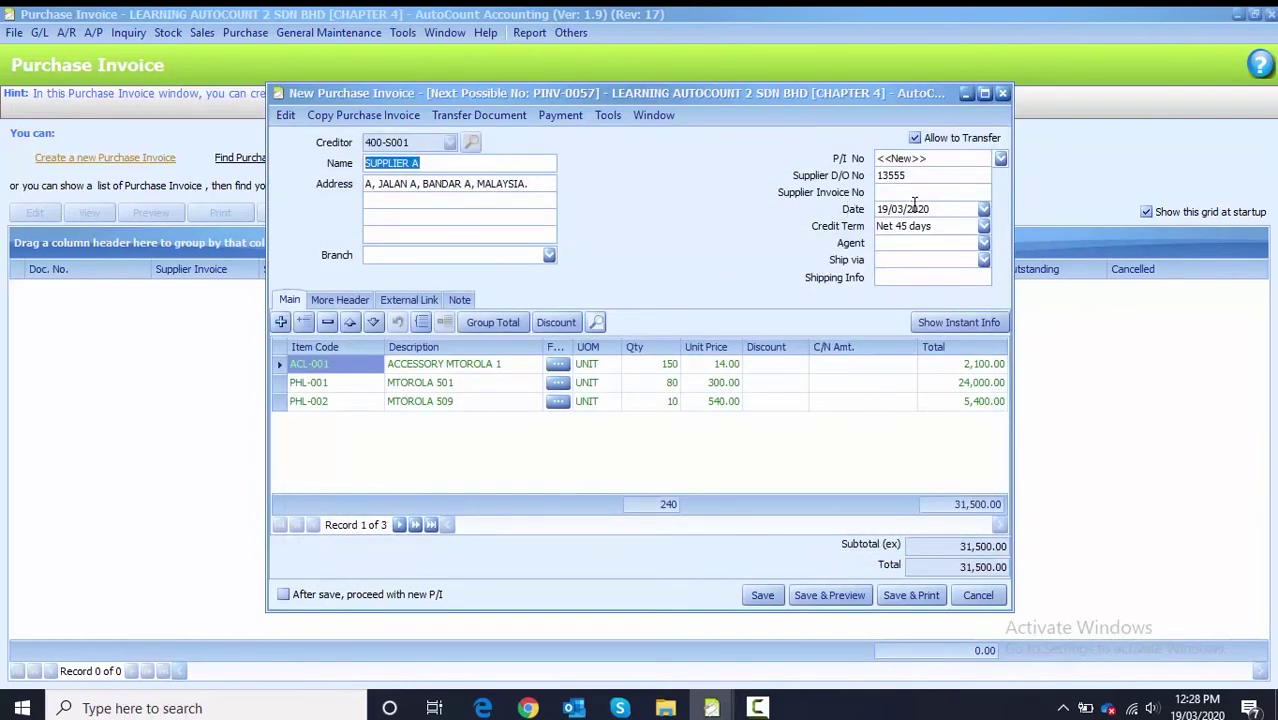
Set the supplier invoice number to INV 33344 and the date to 08/05/2020, save the invoice and close the Purchase Invoice window
click(884, 193)
text(INV 33)
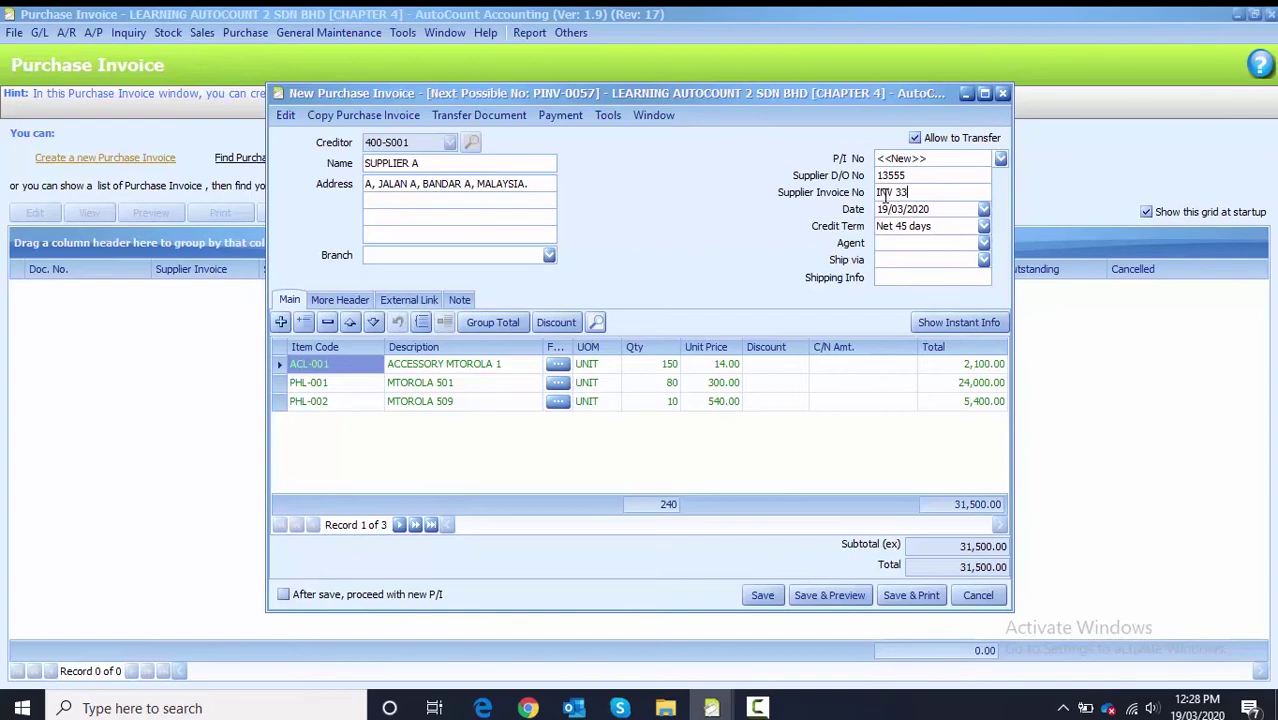
text(344)
click(882, 209)
text(08/05)
click(760, 597)
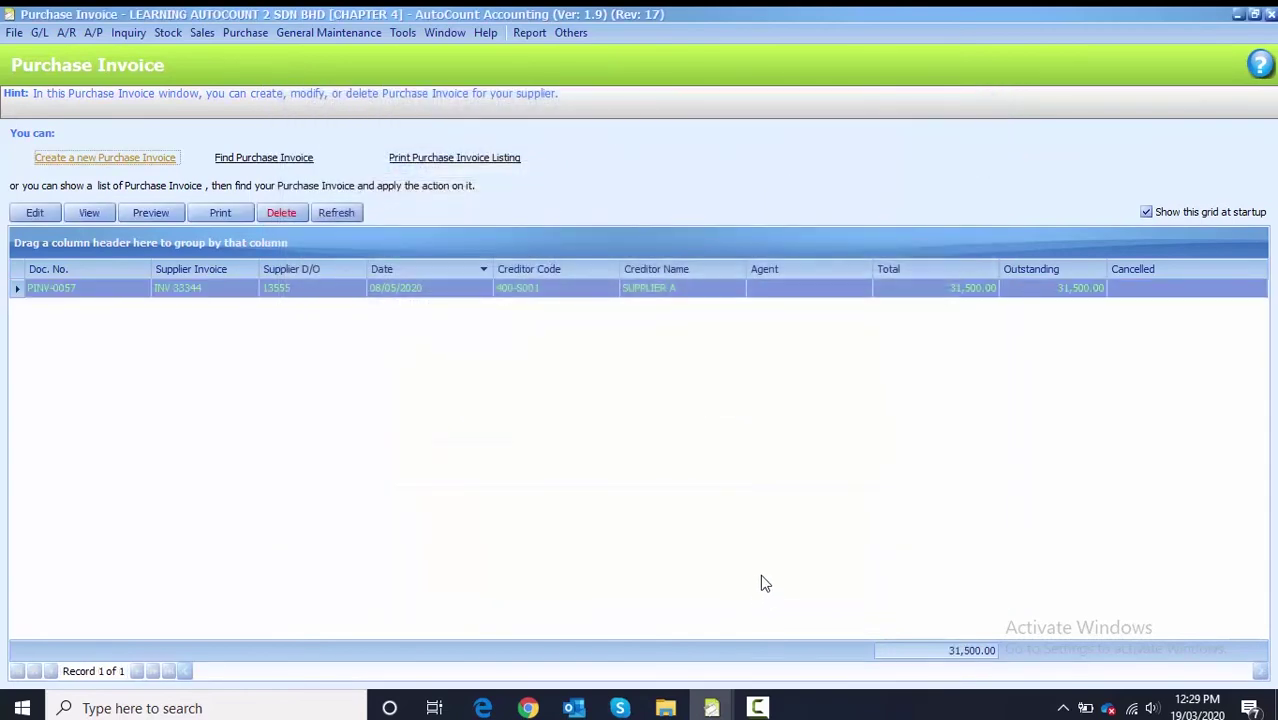
click(1271, 14)
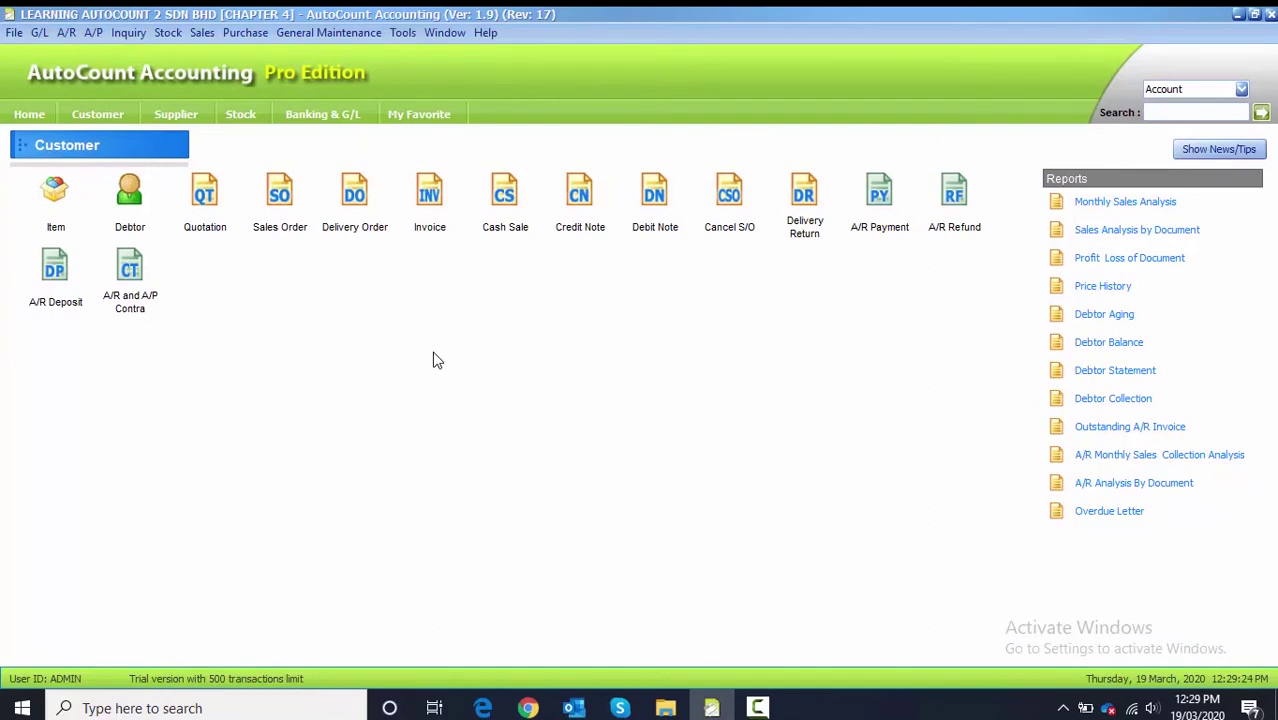
Create a new purchase return with SUPPLIER A as the creditor
click(250, 33)
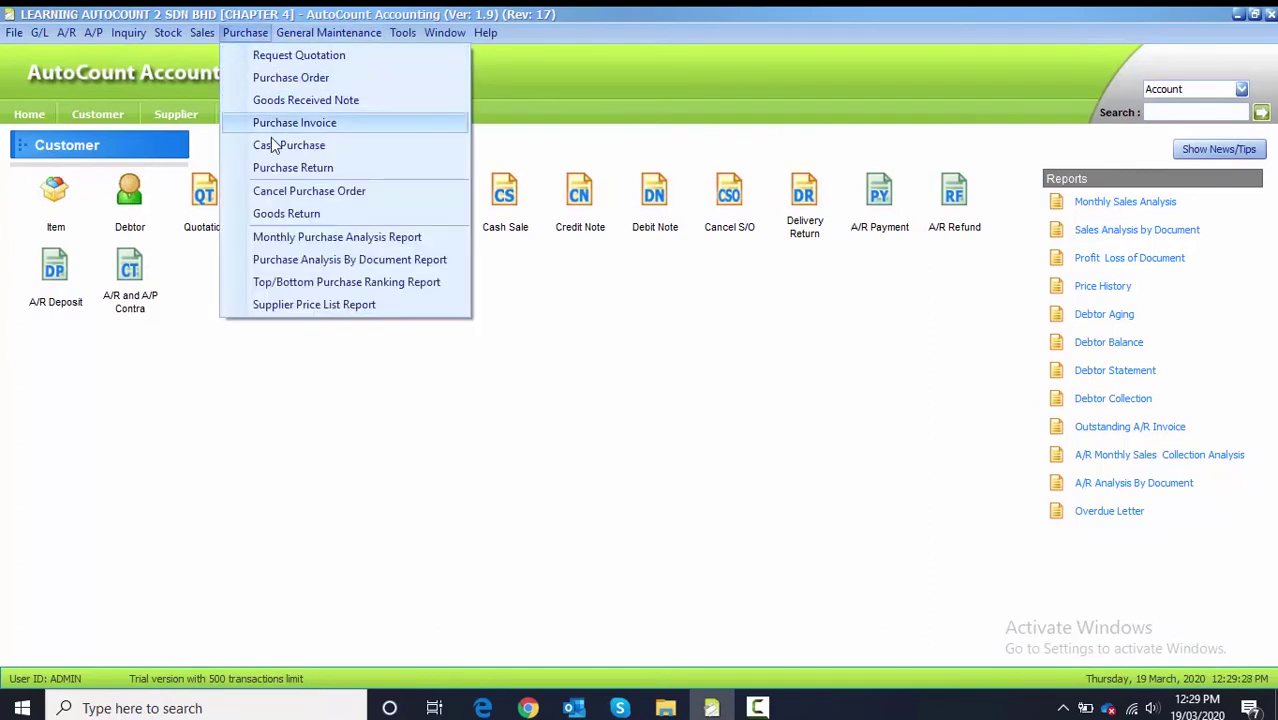
click(285, 168)
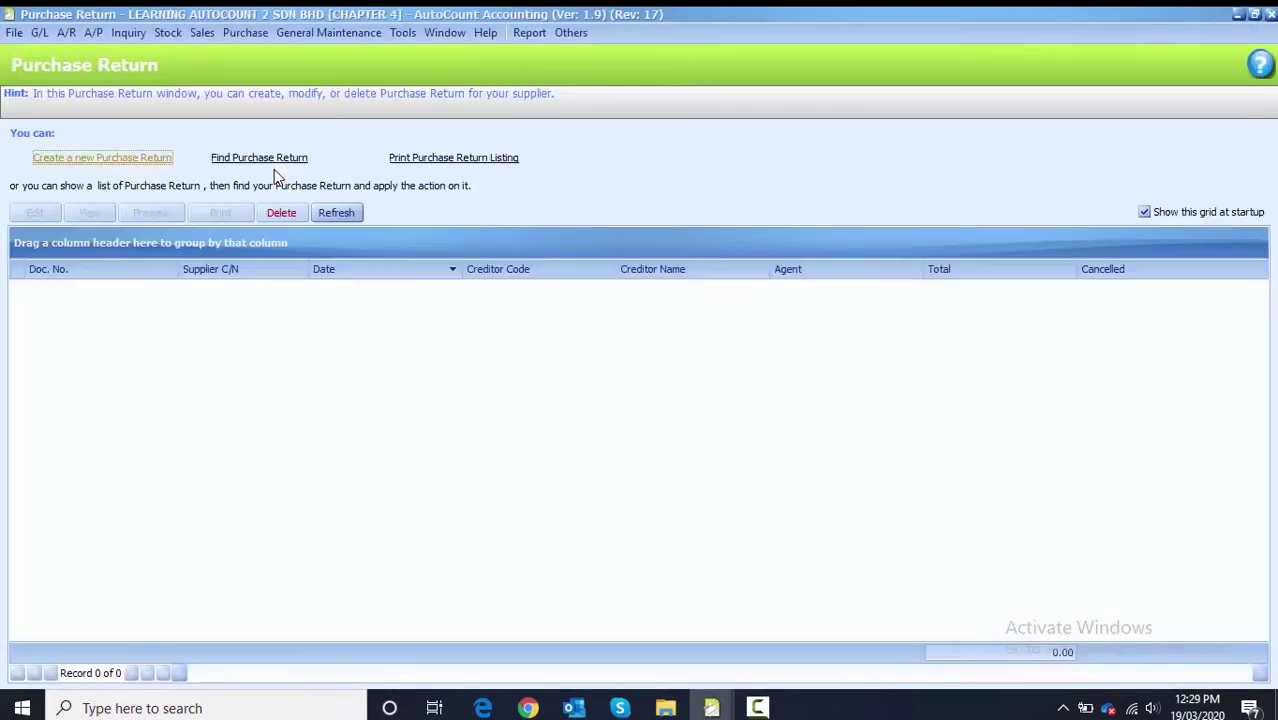
click(124, 160)
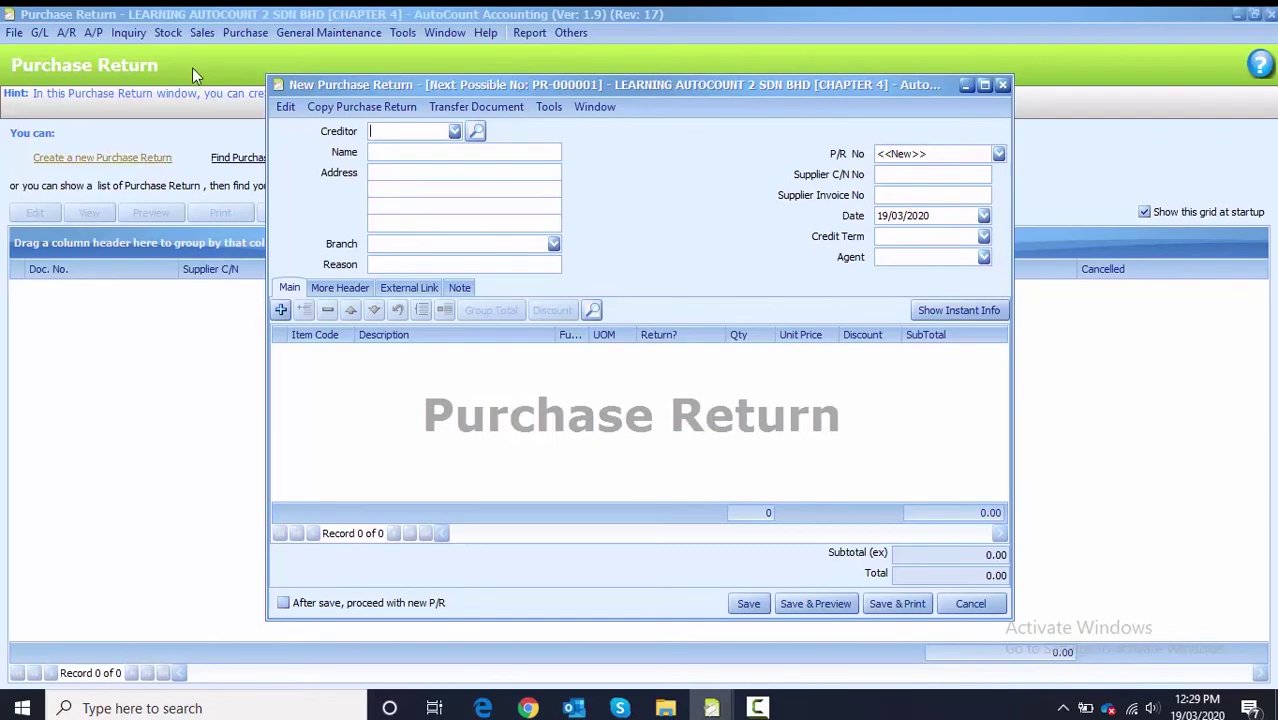
click(454, 132)
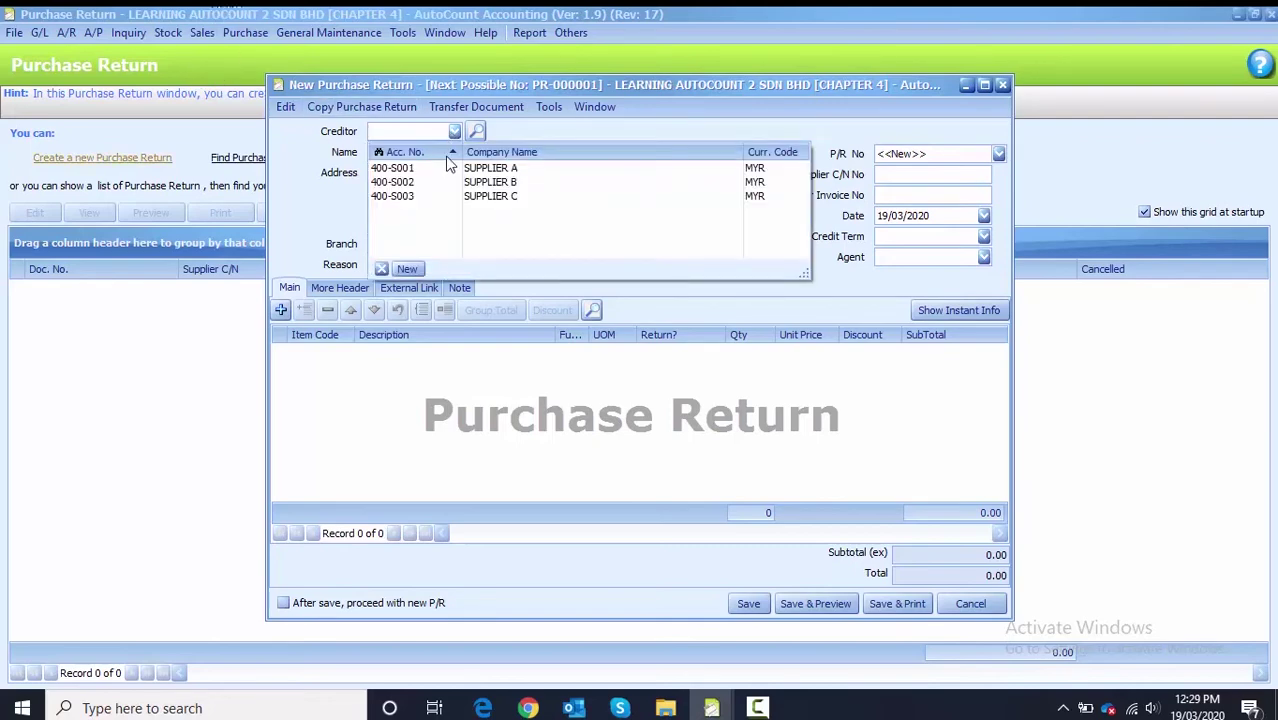
click(448, 170)
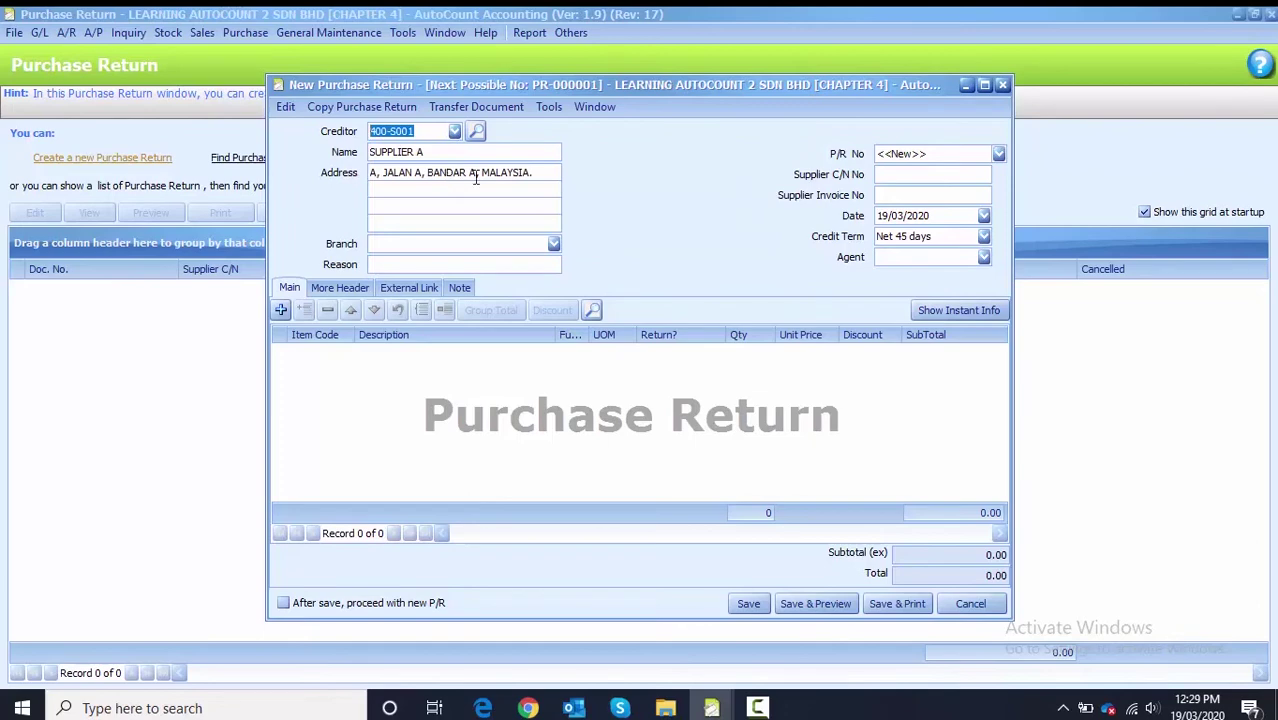
Partially transfer 1 unit of PHL-002 from SUPPLIER A's purchase invoice into the purchase return
click(475, 110)
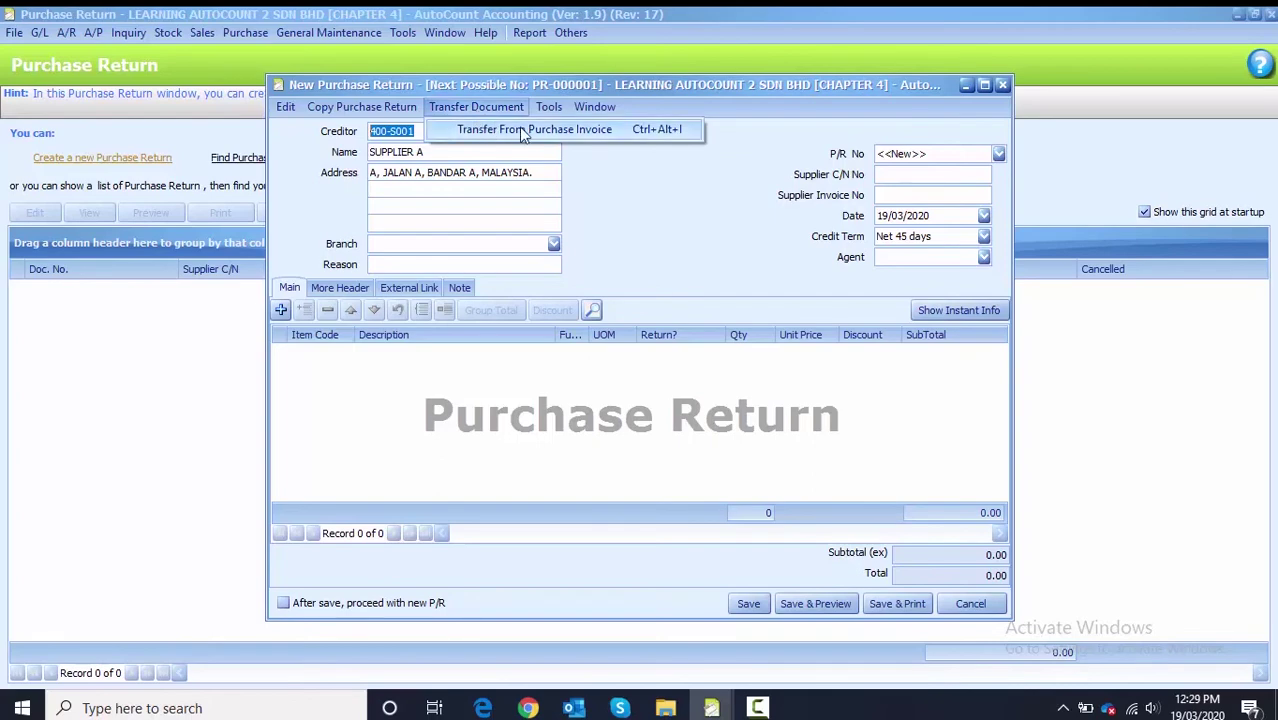
click(518, 132)
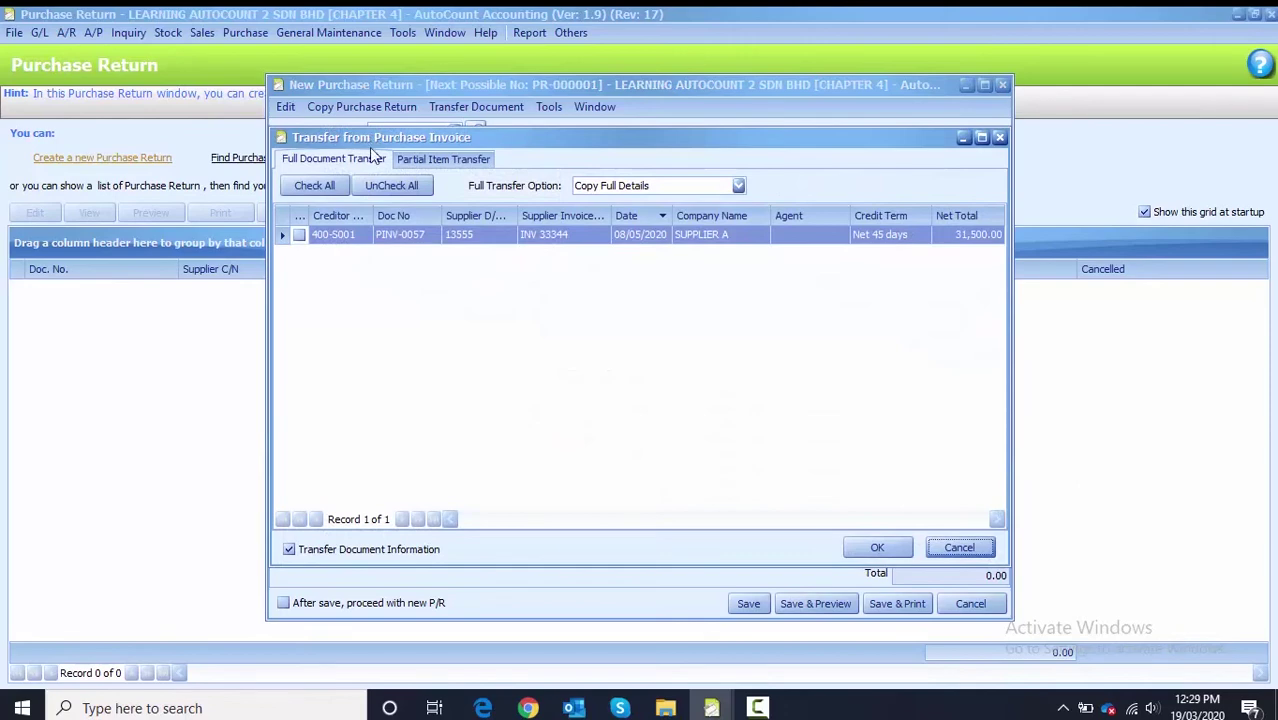
click(458, 168)
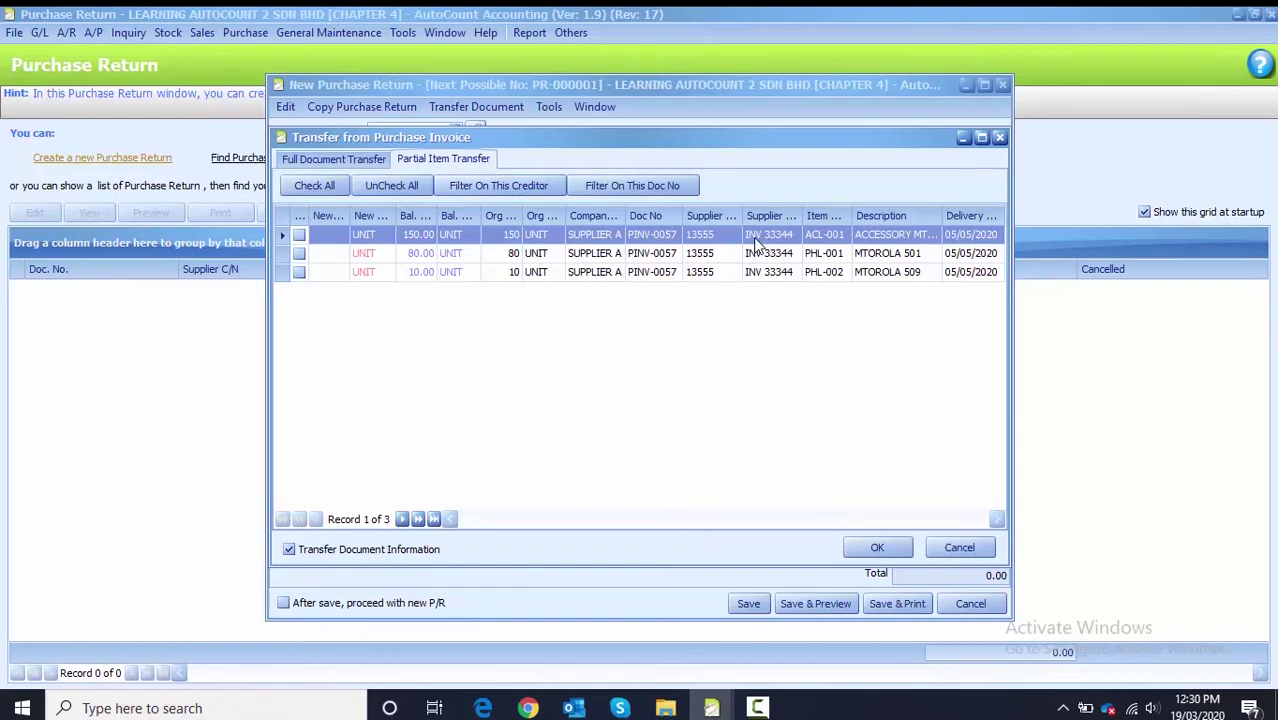
click(815, 278)
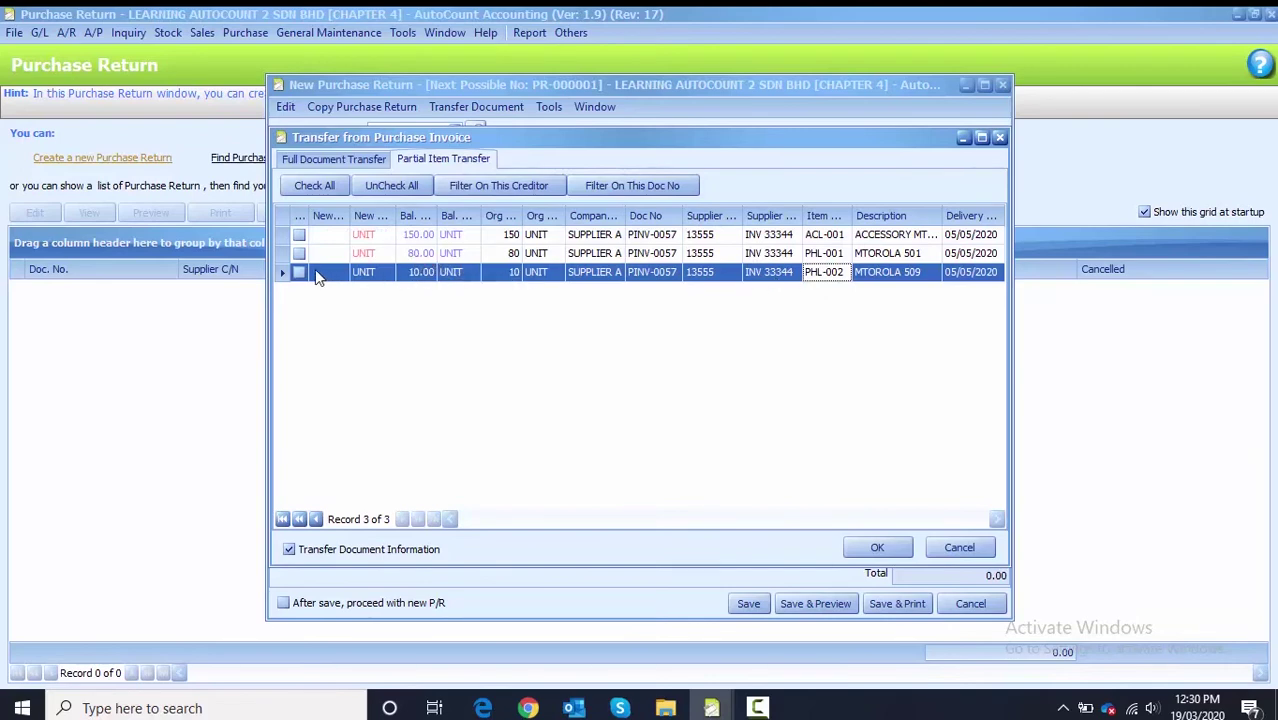
click(341, 273)
click(342, 272)
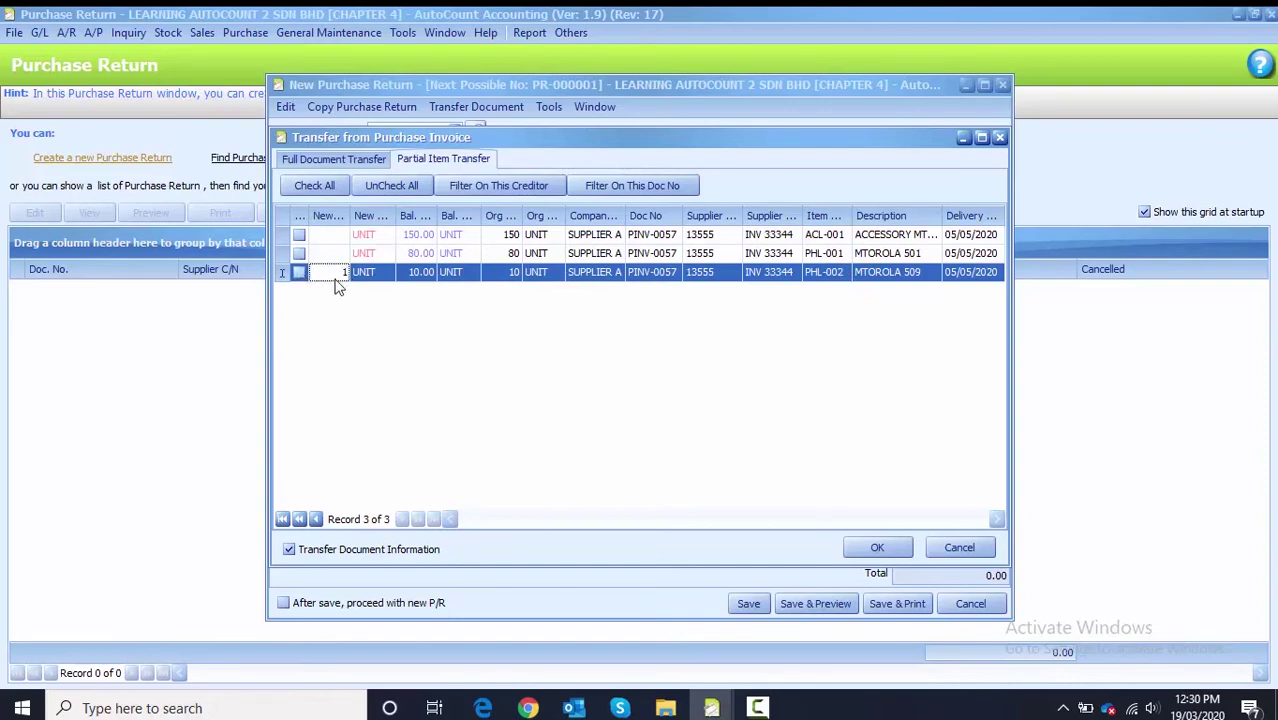
click(298, 273)
click(877, 550)
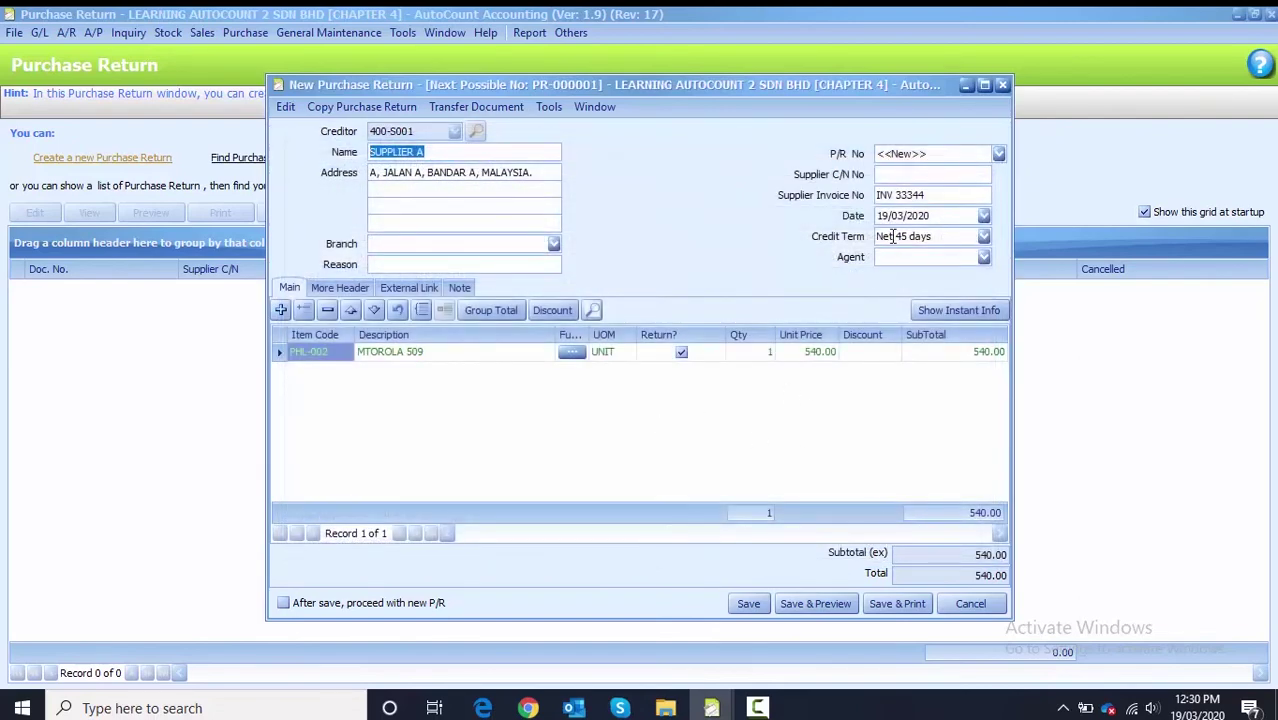
Set the supplier C/N number to 889988 and the date to 10/05/2020, save the purchase return and close its window
click(885, 175)
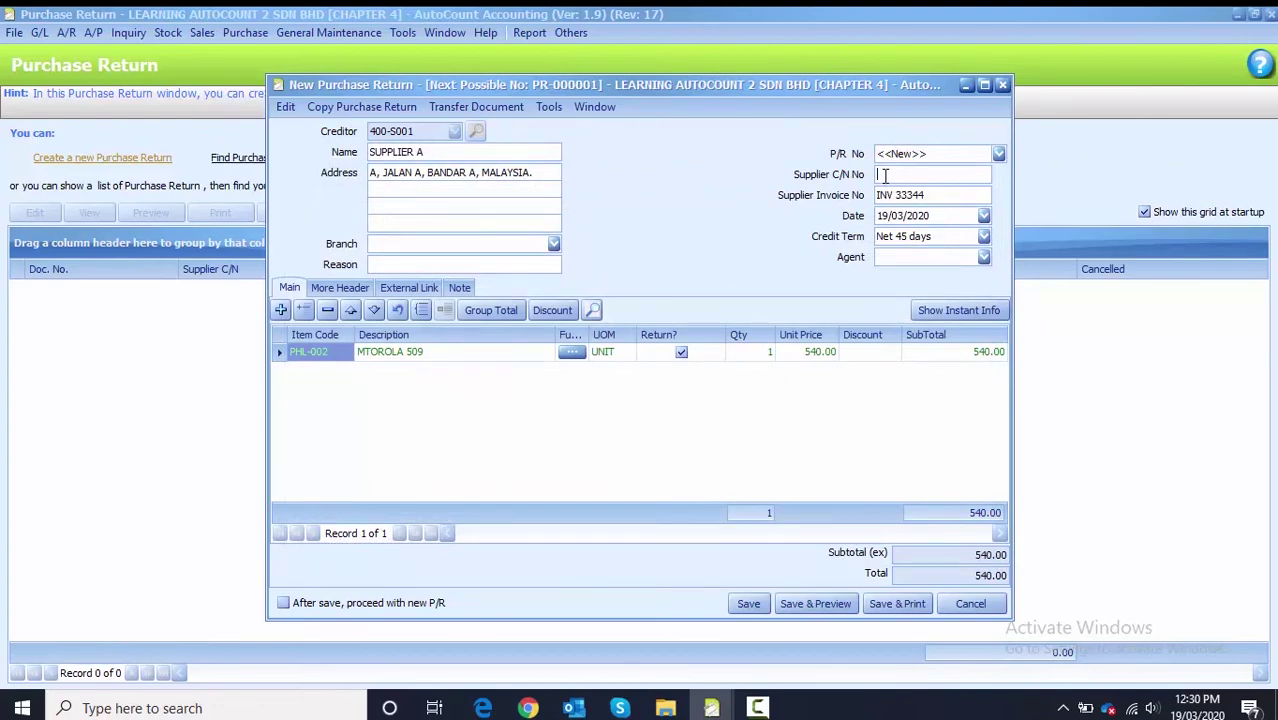
text(889988)
click(880, 216)
text(10/05)
click(740, 605)
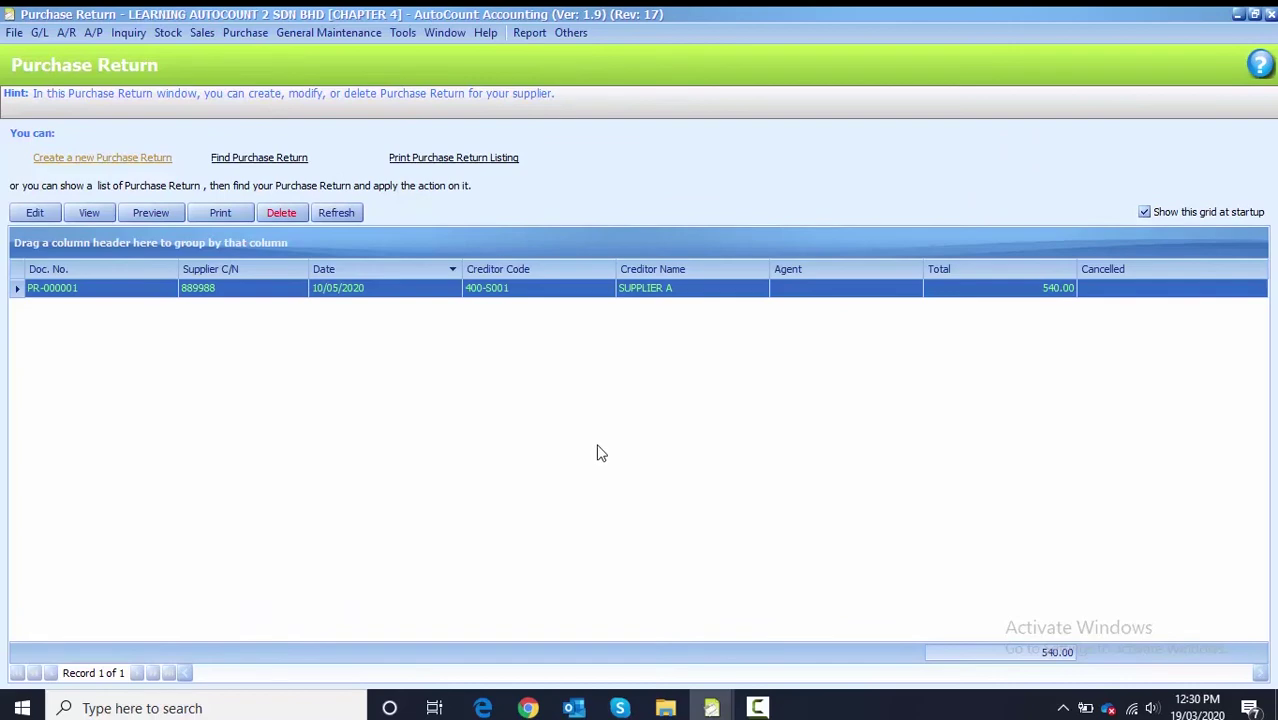
click(1271, 15)
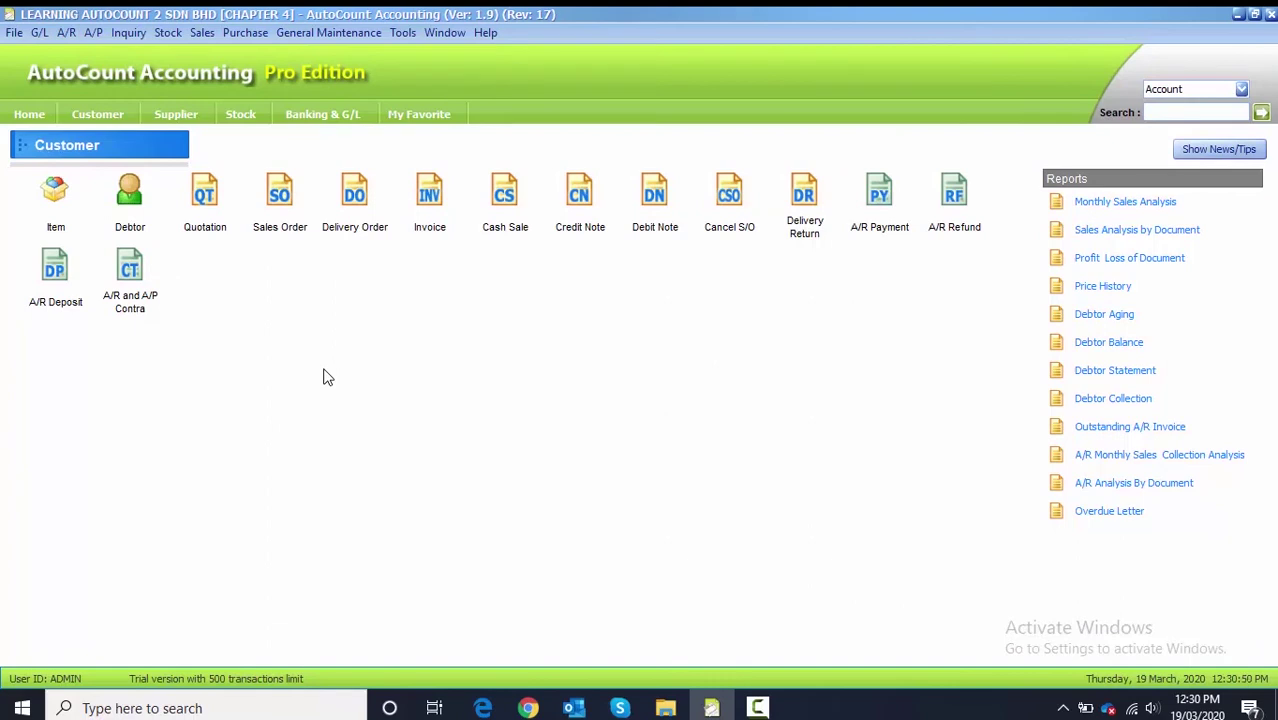
Create a new cash purchase with SUPPLIER C as the creditor
click(240, 33)
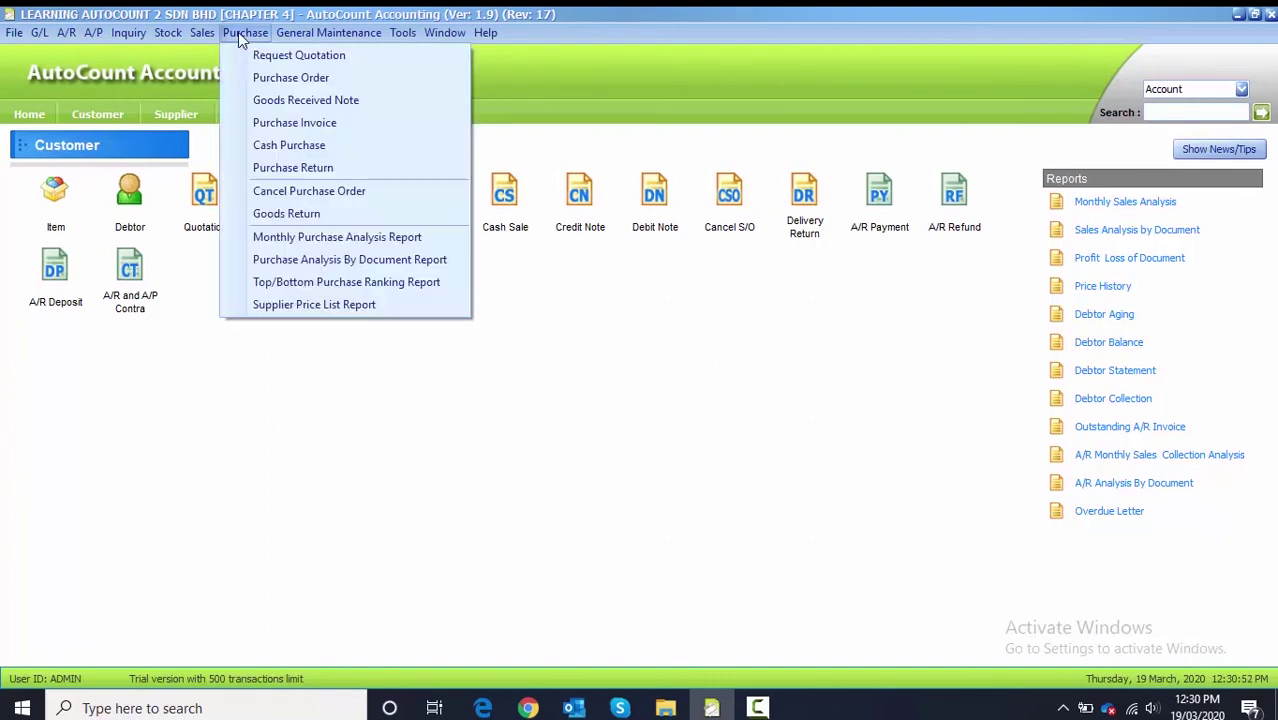
click(290, 146)
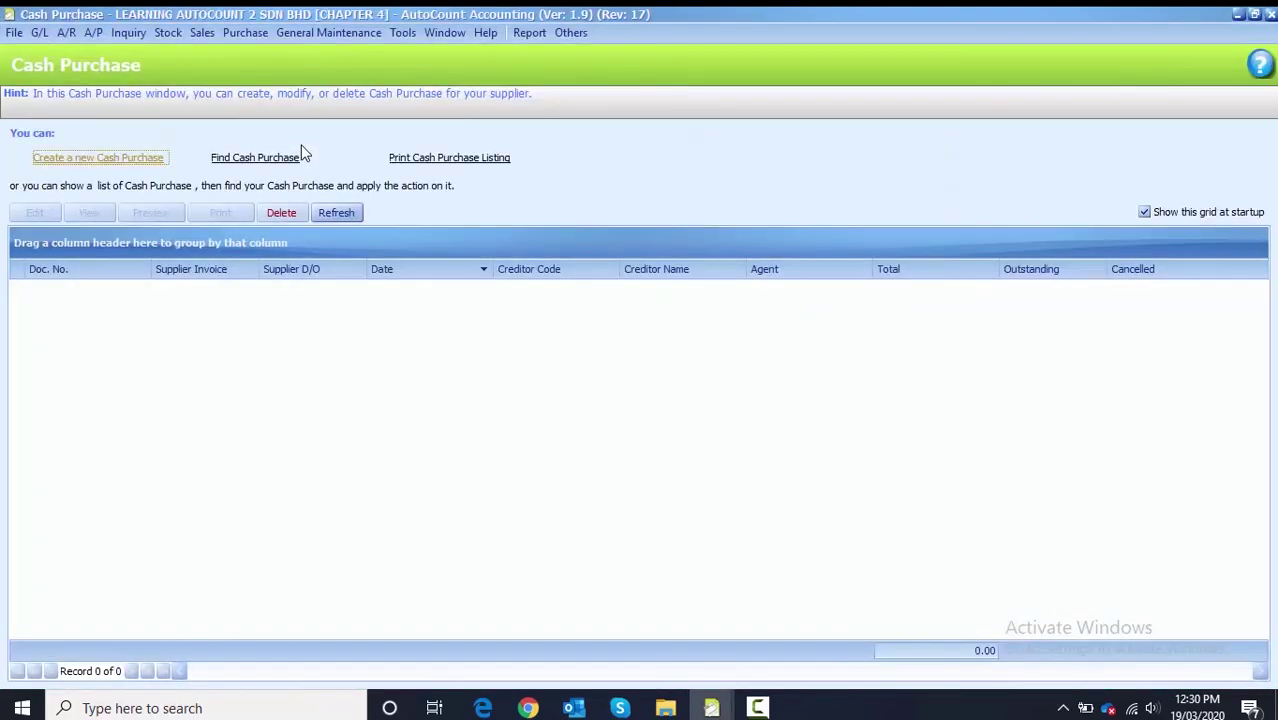
click(121, 160)
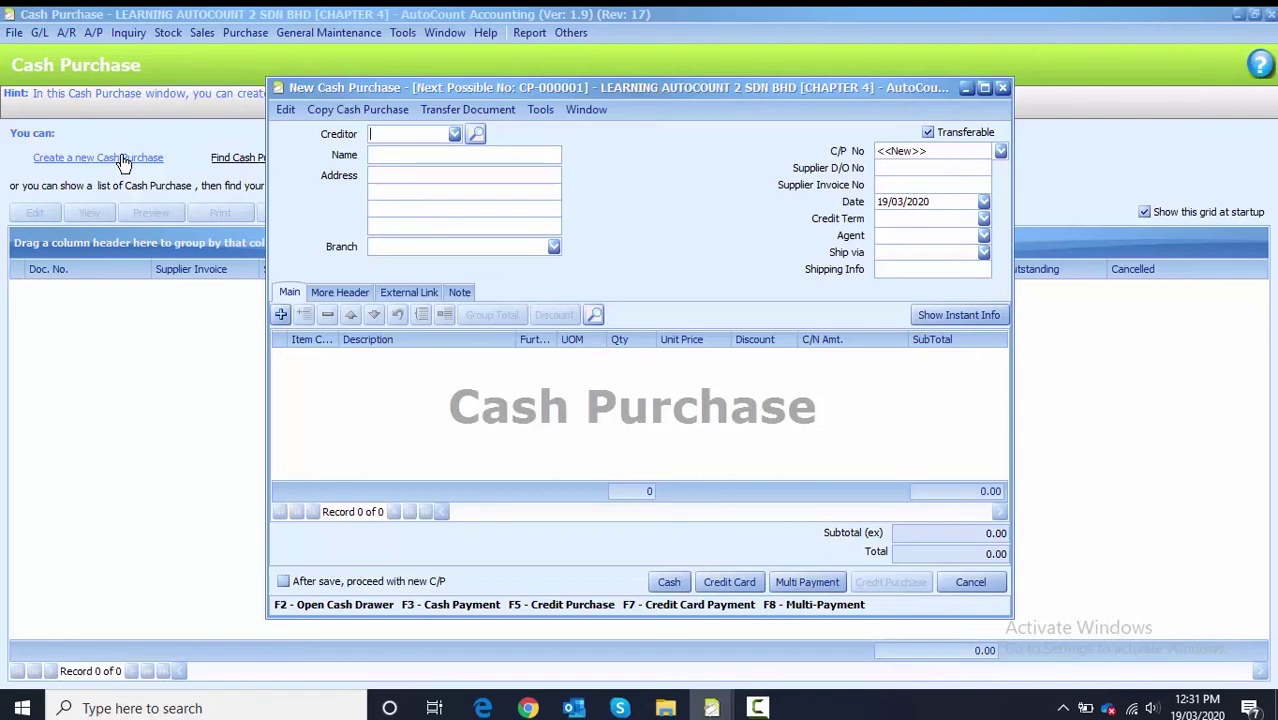
click(454, 135)
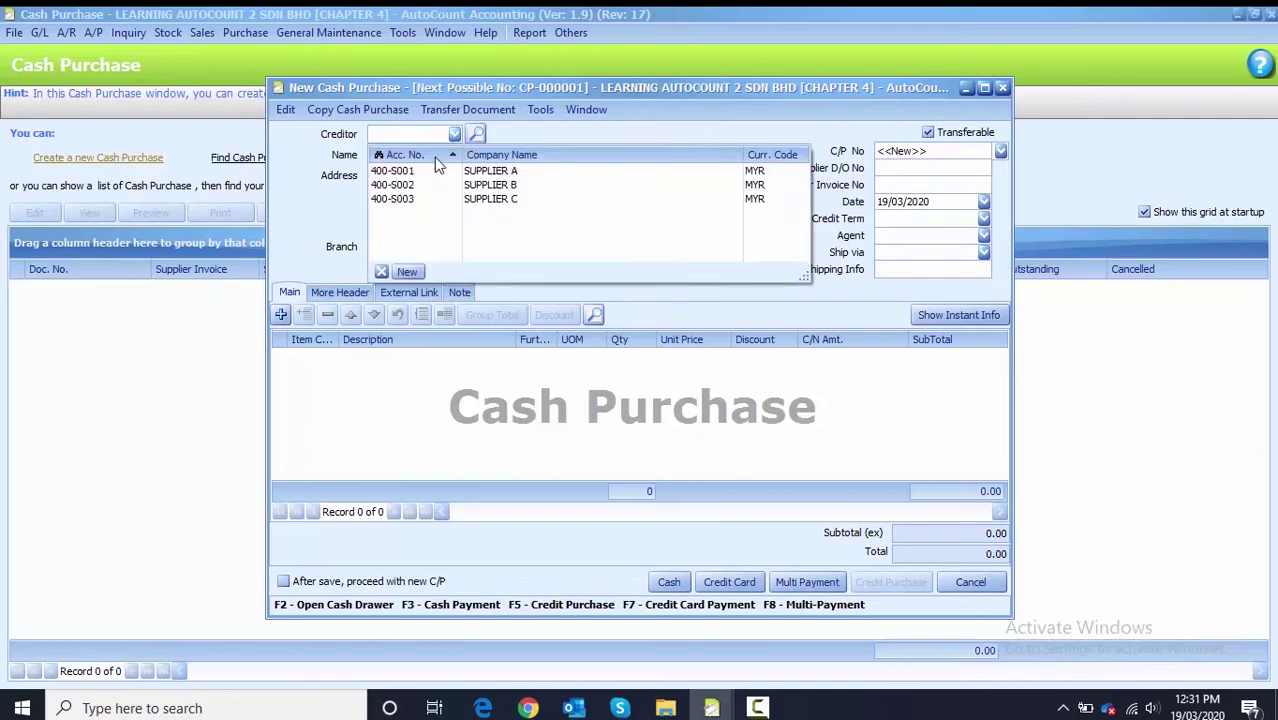
click(434, 199)
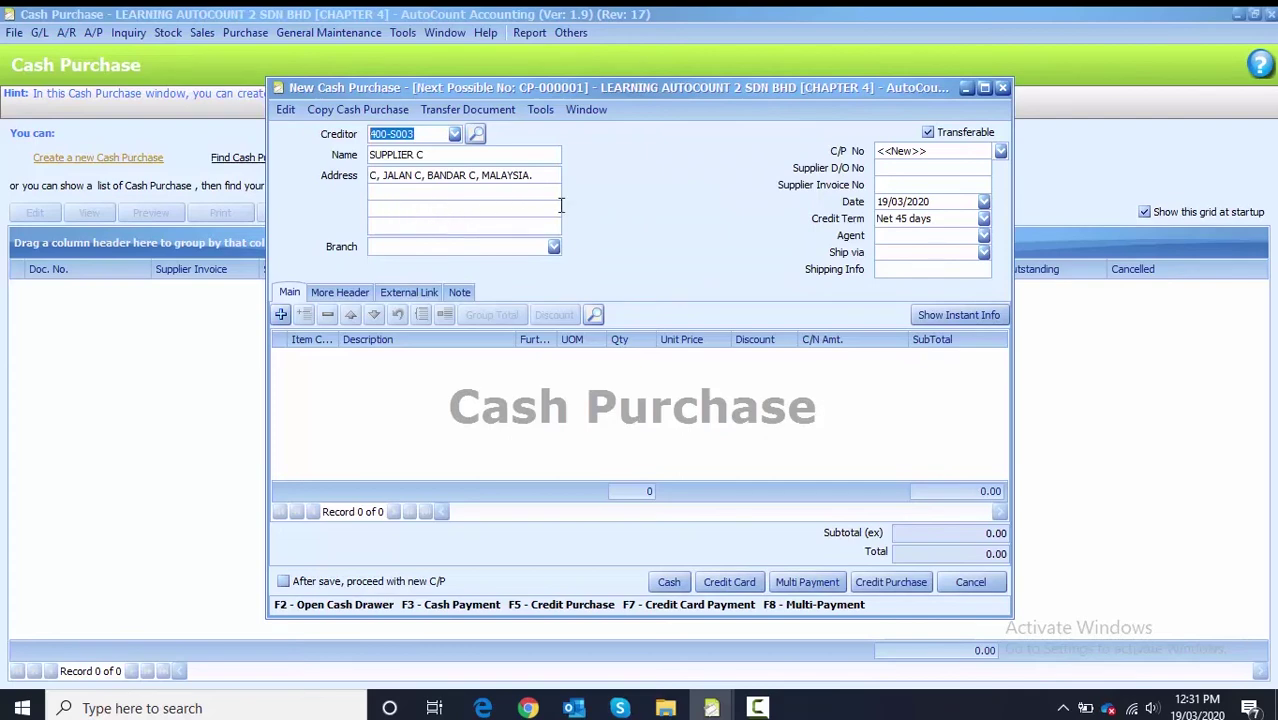
Set the cash purchase date to 09/05/2020 and the supplier invoice number to 121212
click(882, 199)
text(01/)
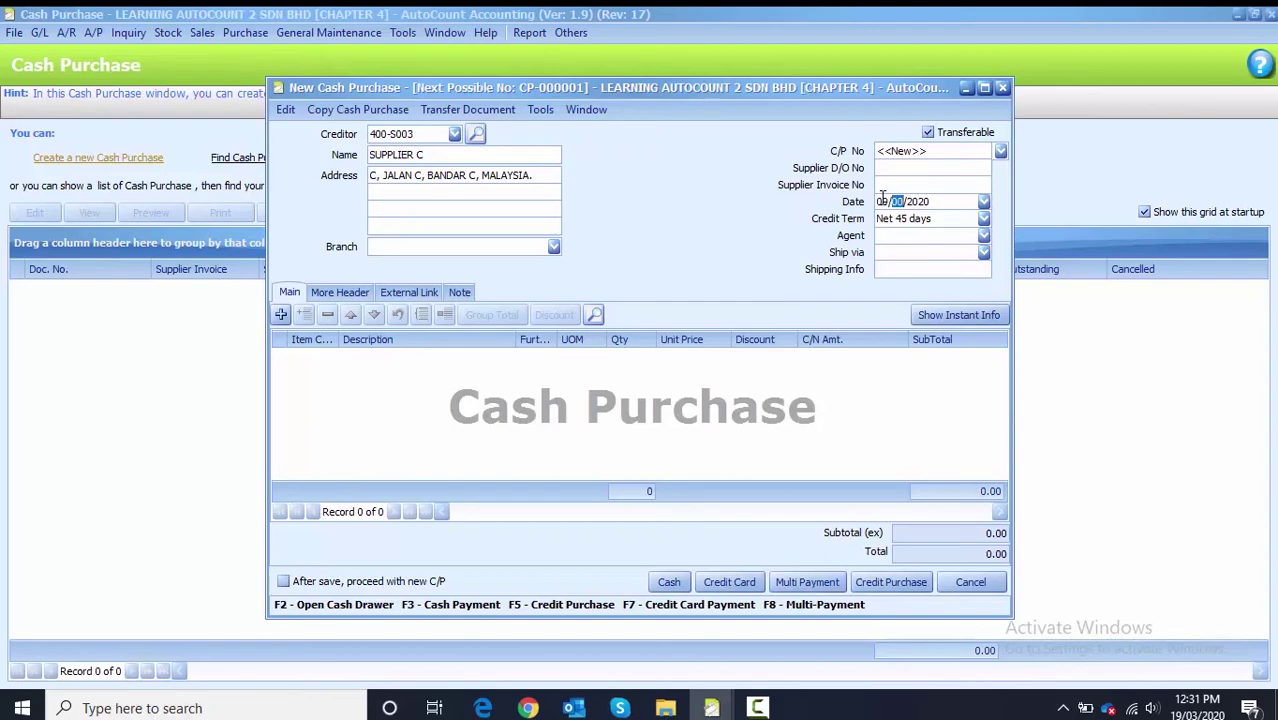
text(05)
click(882, 184)
text(121212)
Add a detail line for 1 unit of PHN-001 (NAKIA 1100) to the cash purchase
click(282, 314)
click(330, 357)
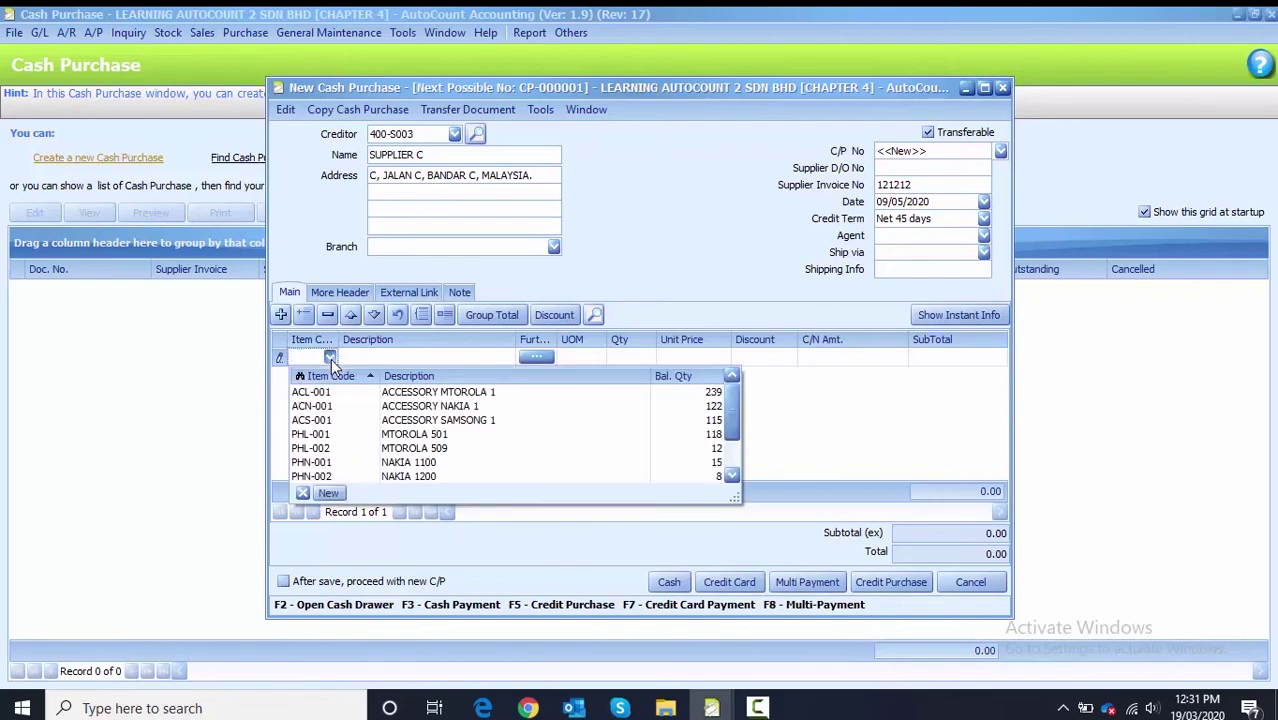
click(331, 464)
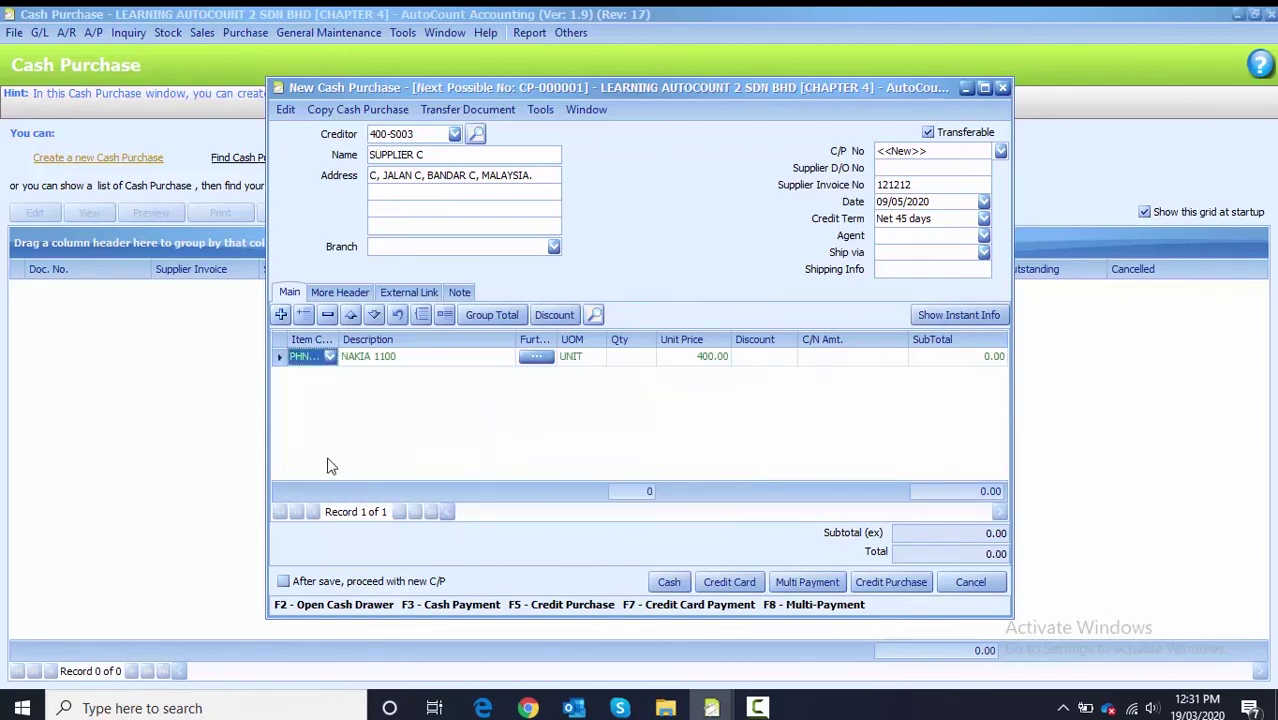
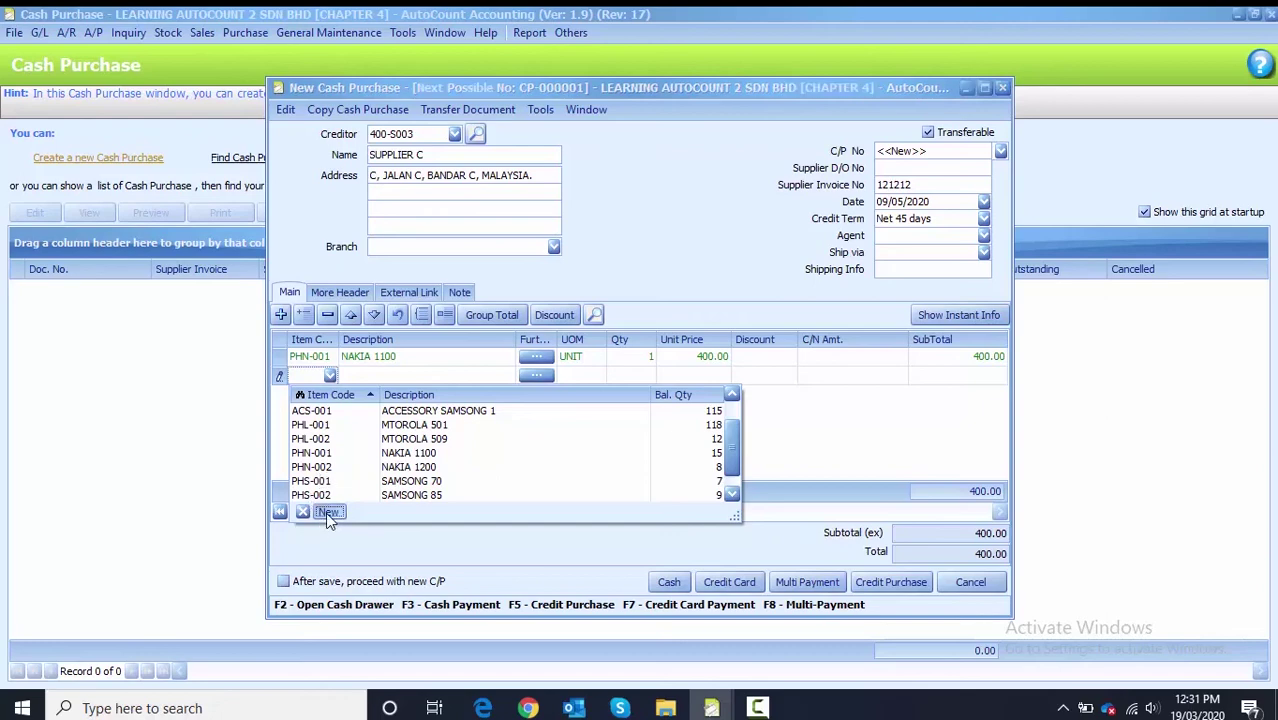
Create a new stock item from the second detail line with group PHO, item type NAK, auto-generated item code and description NAKIA 990
click(327, 513)
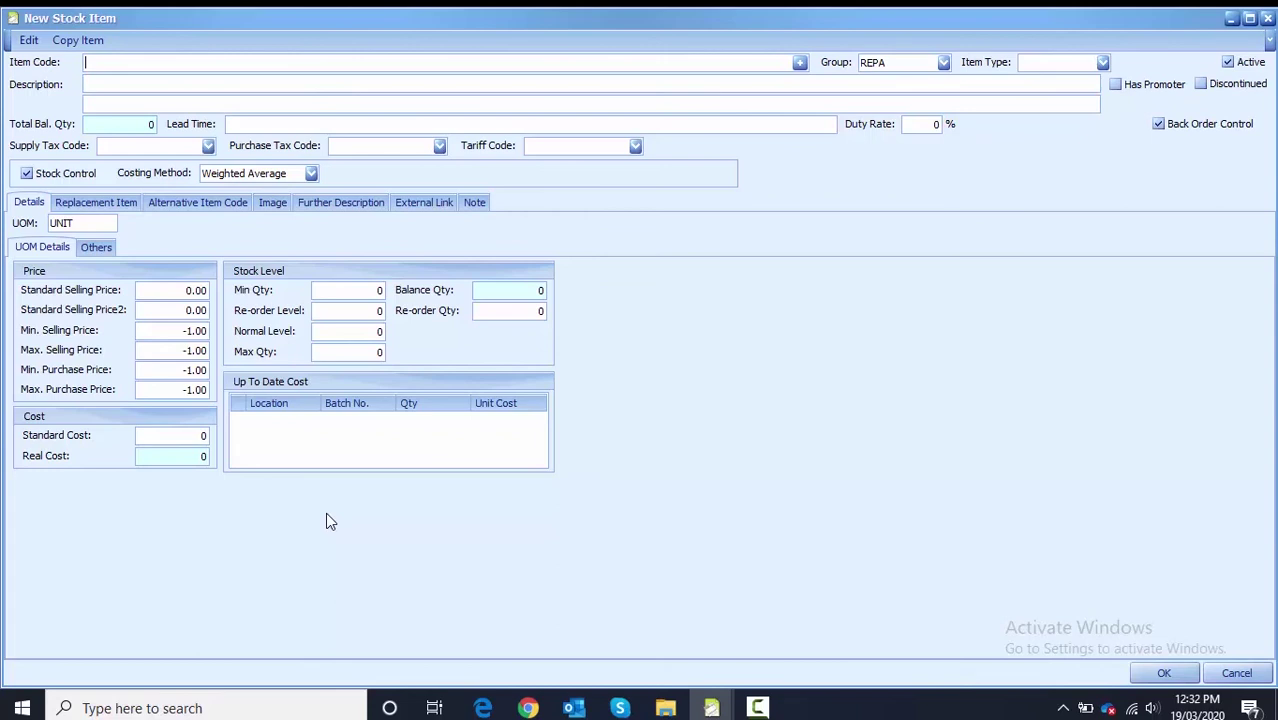
click(940, 64)
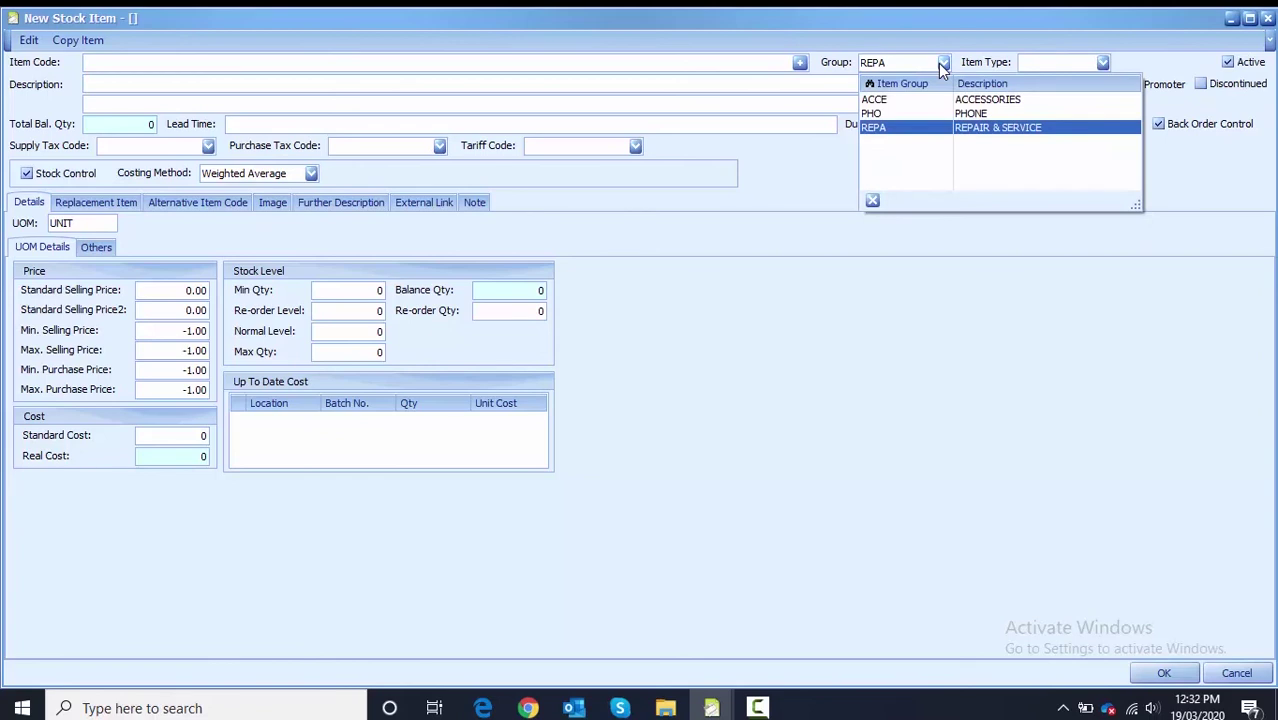
click(968, 113)
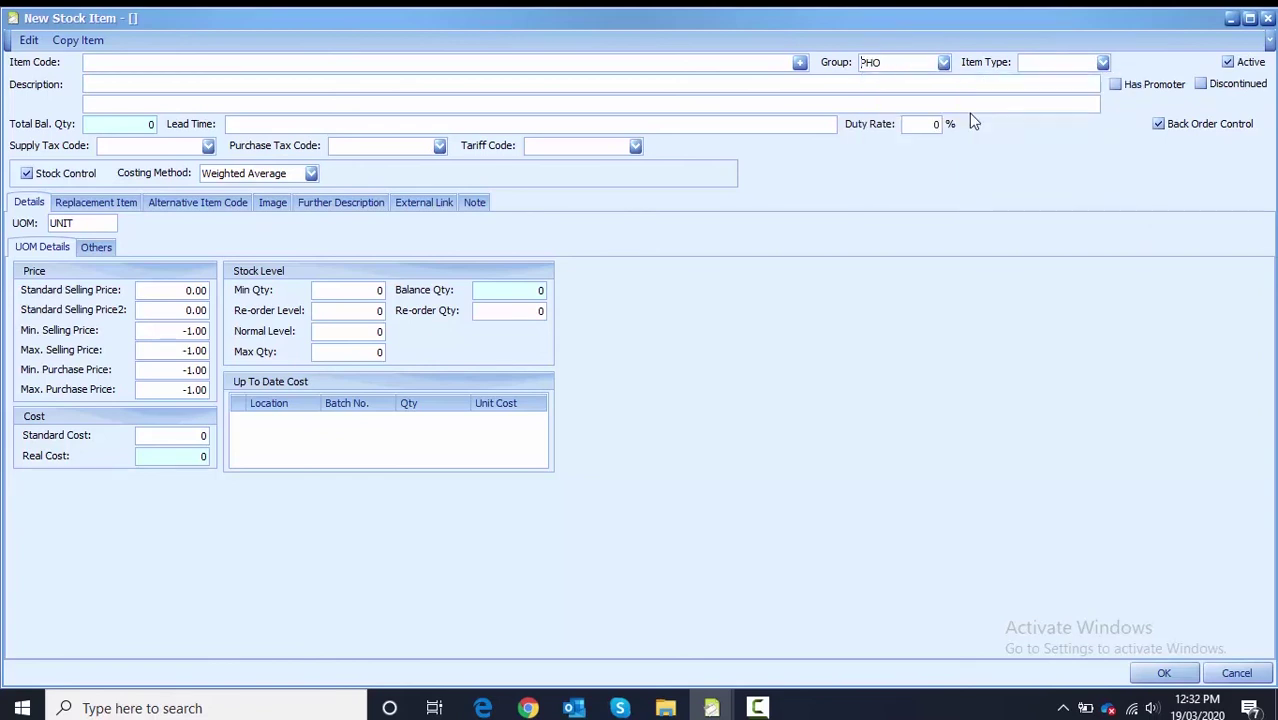
click(1103, 63)
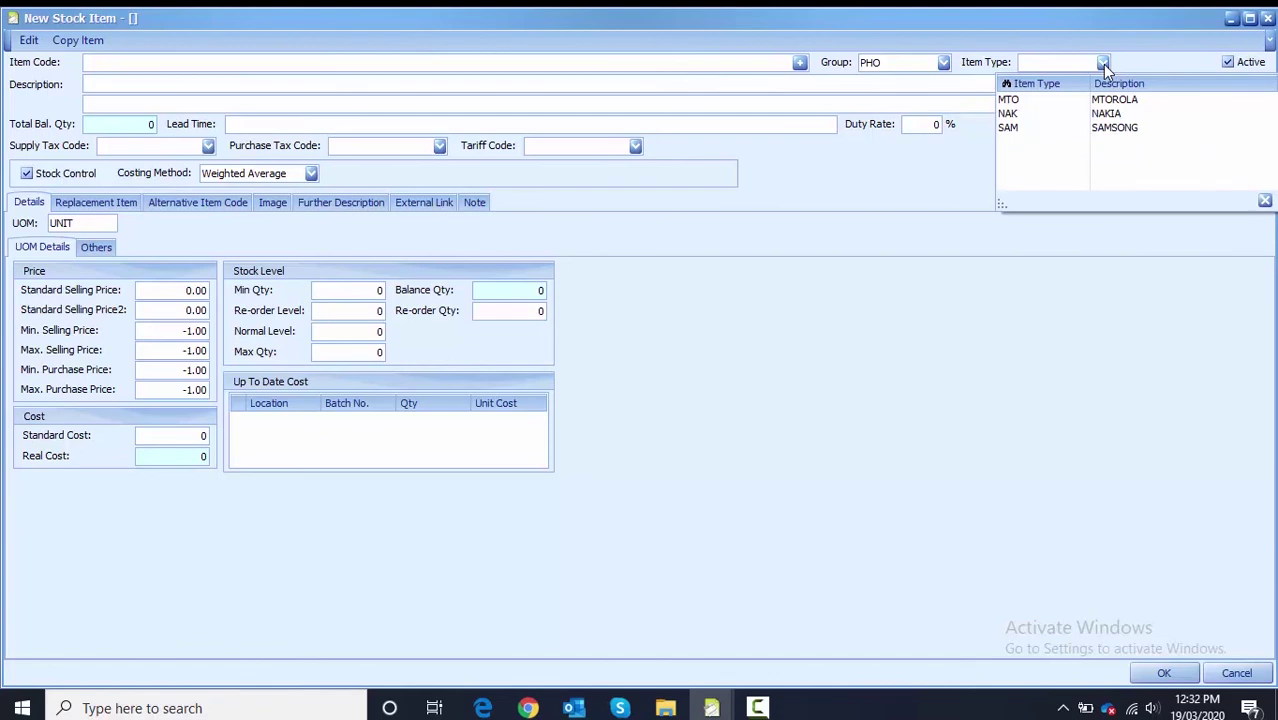
click(1080, 114)
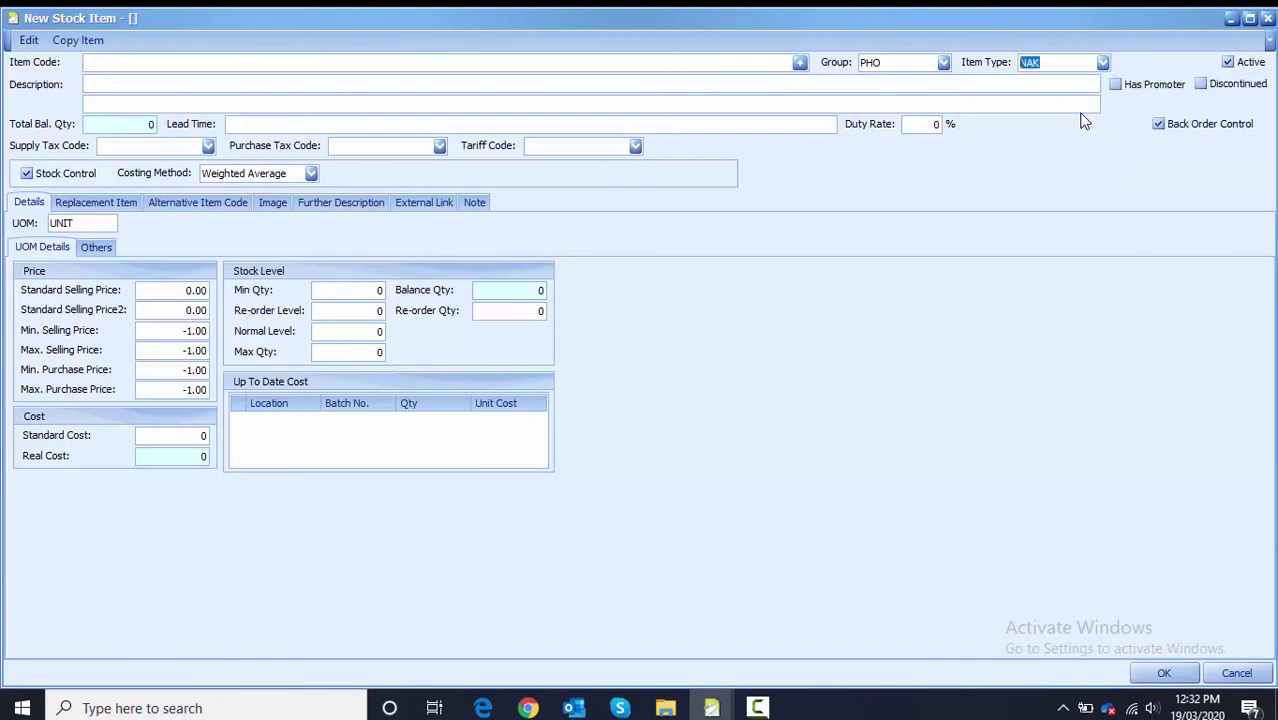
click(801, 63)
click(88, 83)
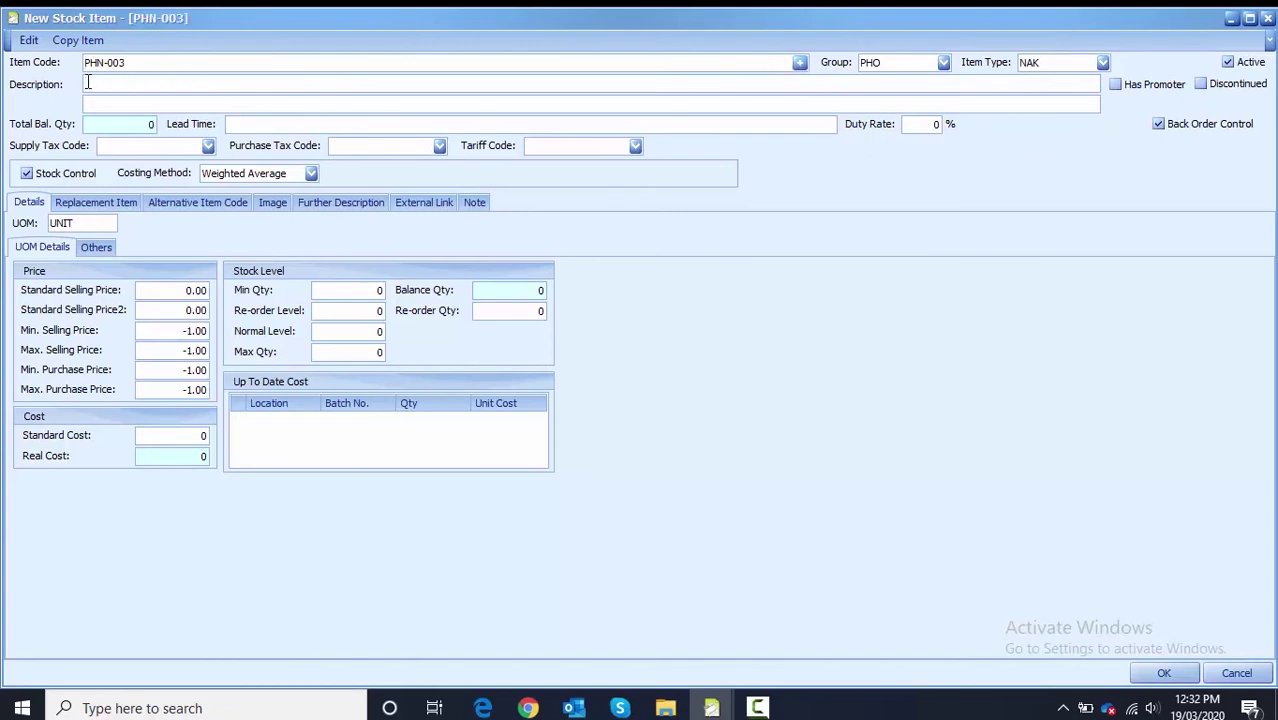
text(NAKIA 990)
Set the new item's standard selling price to 650 and standard cost to 200, and save the item
click(193, 290)
text(650)
click(190, 436)
text(200)
click(1162, 675)
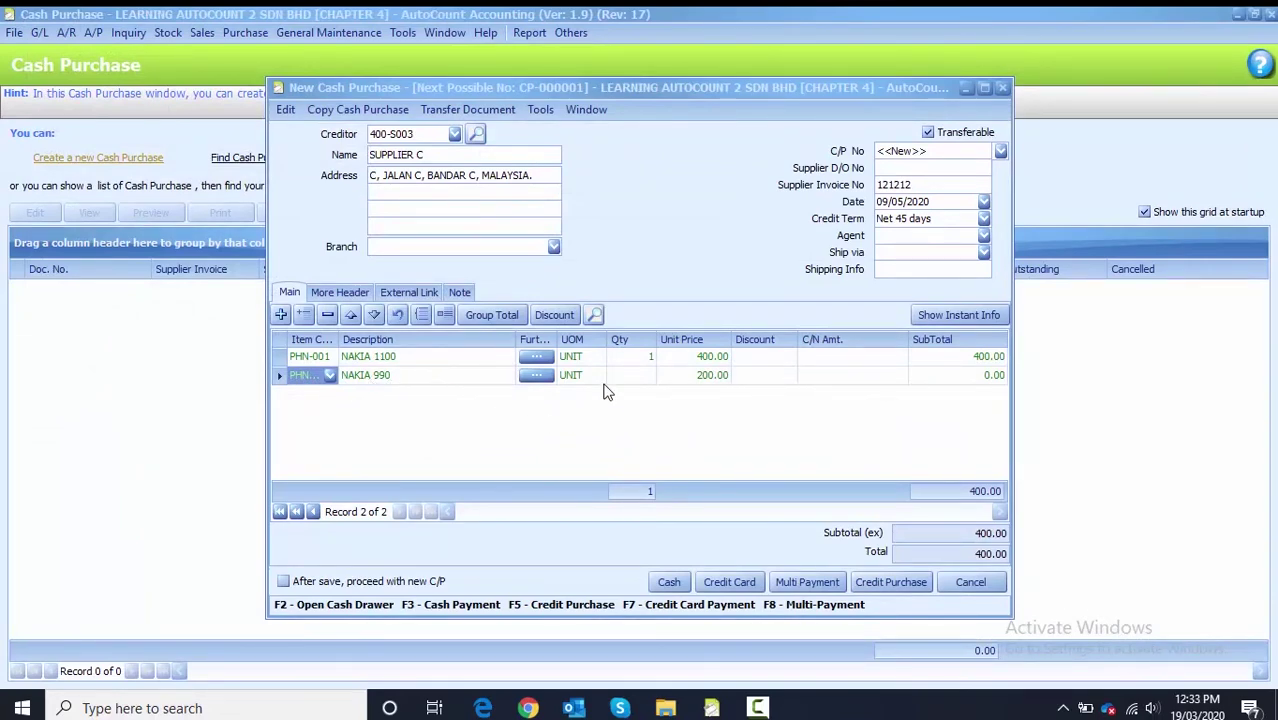
Set the quantity of the NAKIA 990 line to 1
click(644, 380)
text(1)
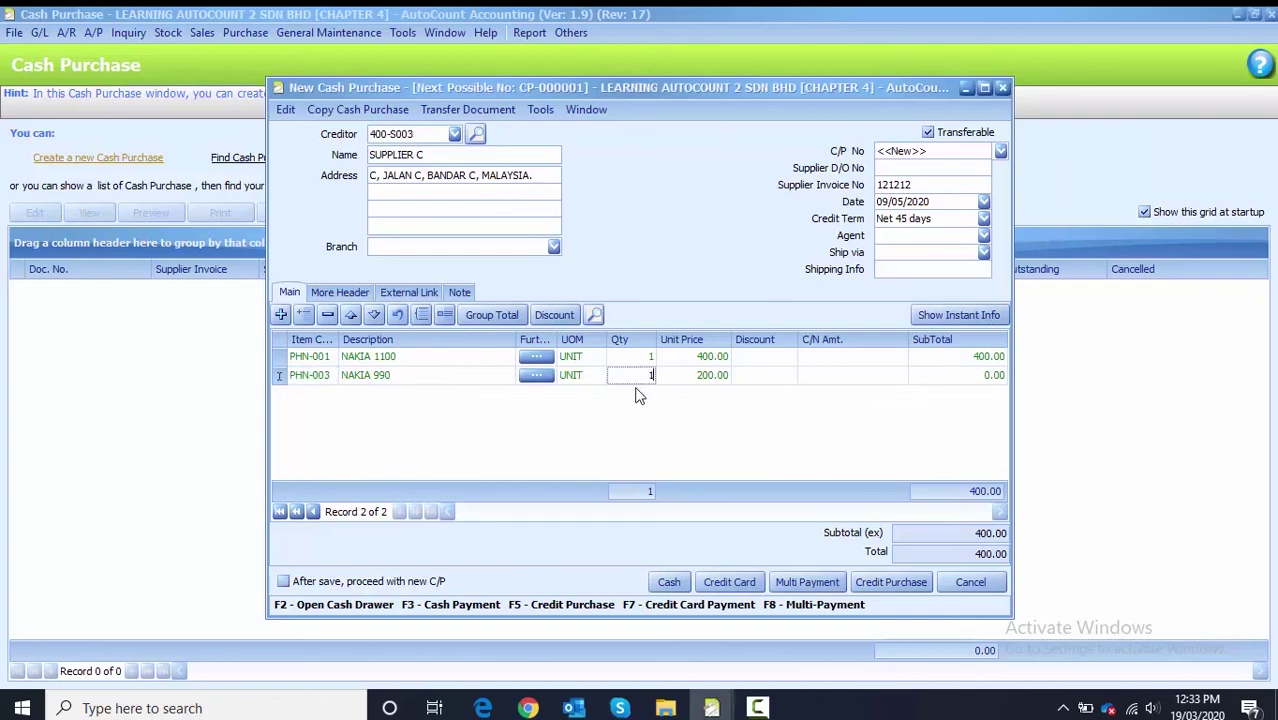
key(Return)
Save the cash purchase without a supplier D/O number and pay the full 600.00 in cash
click(669, 582)
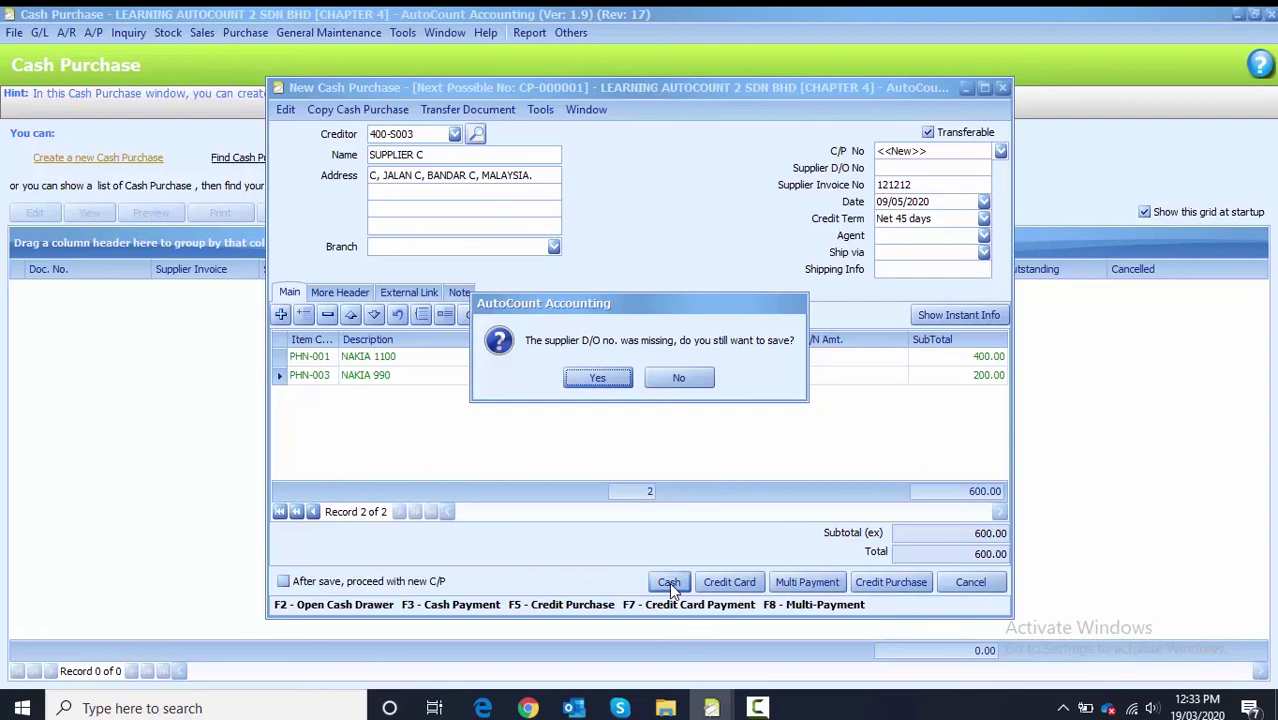
click(590, 378)
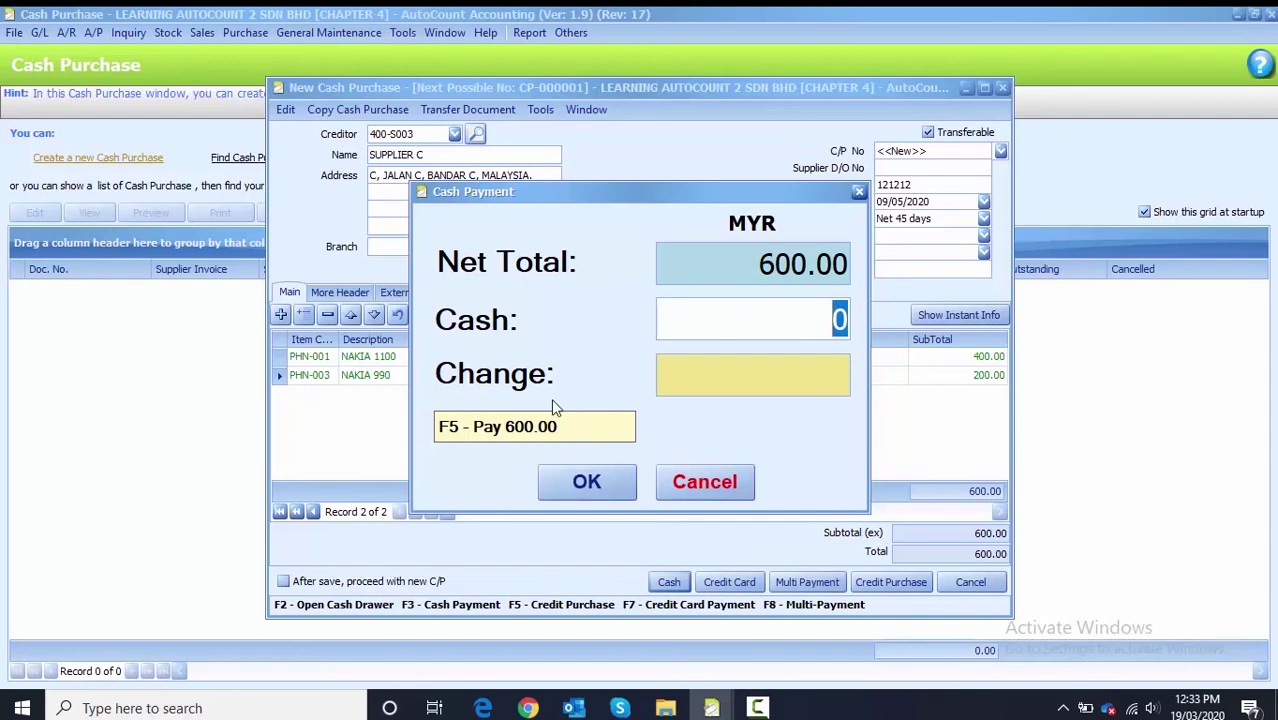
key(F5)
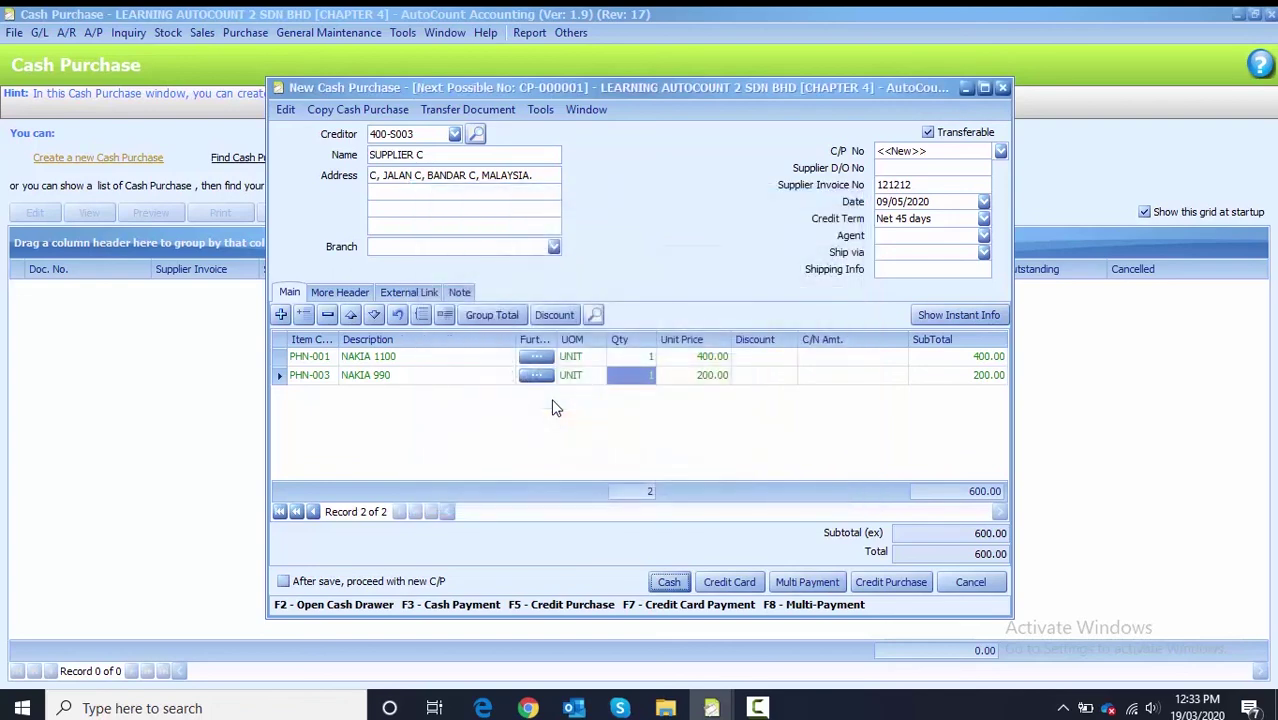